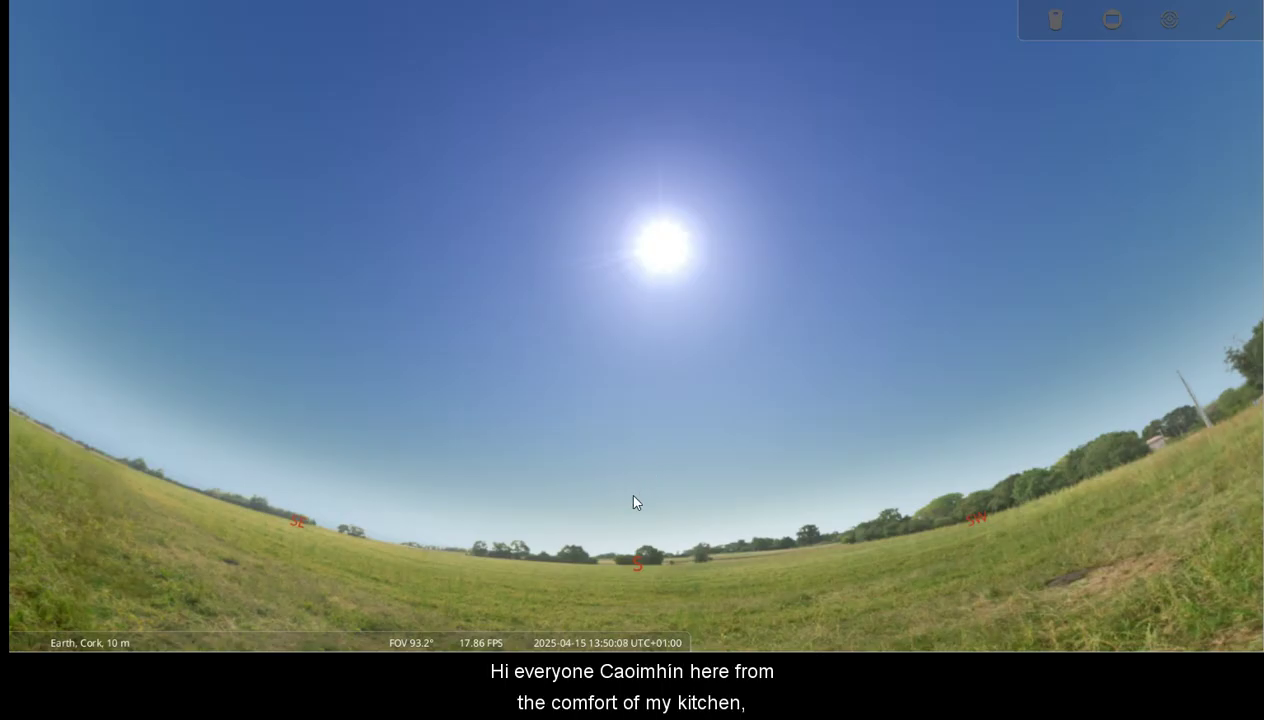
Widen the view of the southern evening sky over Cork to a field of about 113°, keeping the horizon in view
scroll(637, 508, up, 2)
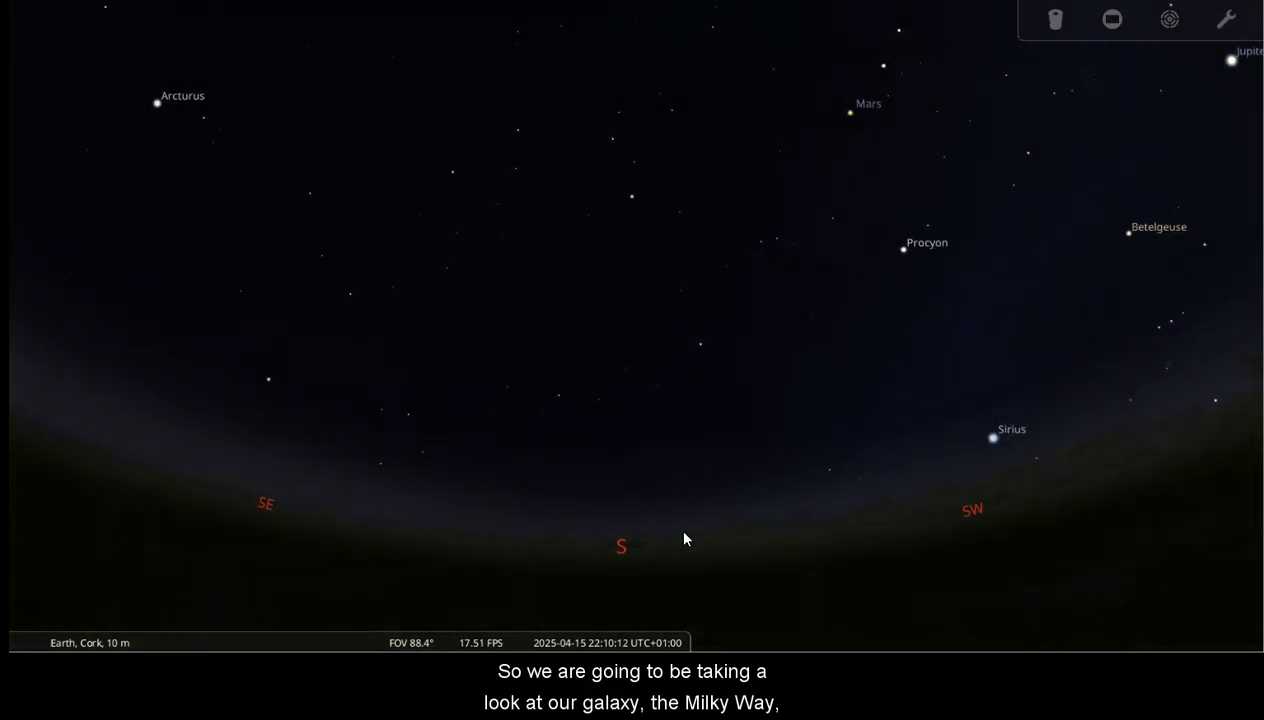
key(Up)
key(Page_Down)
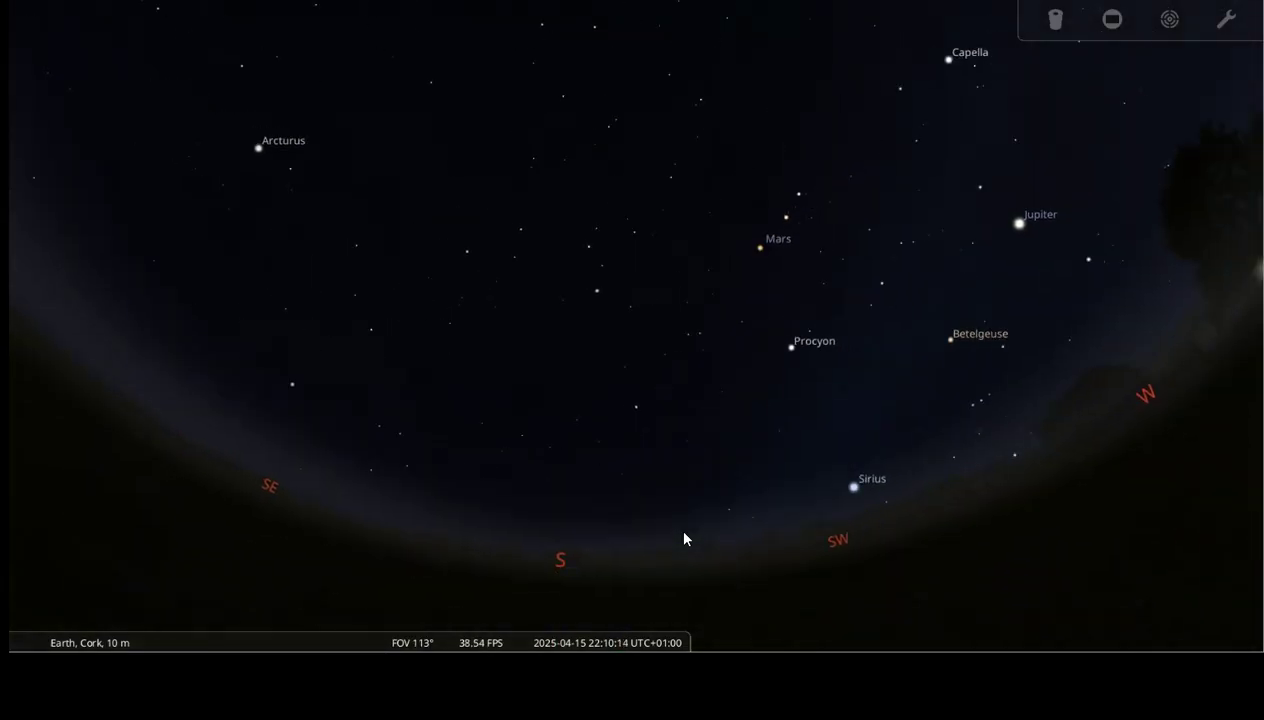
key(Down)
key(Up)
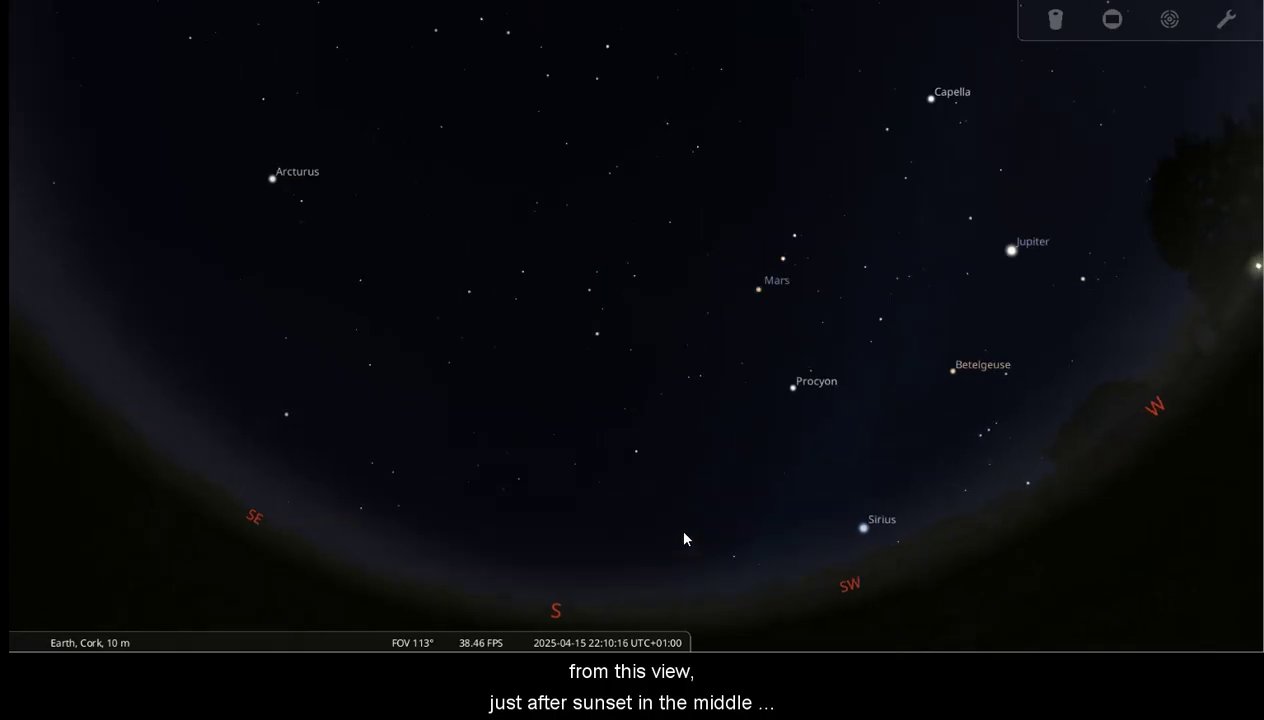
key(Down)
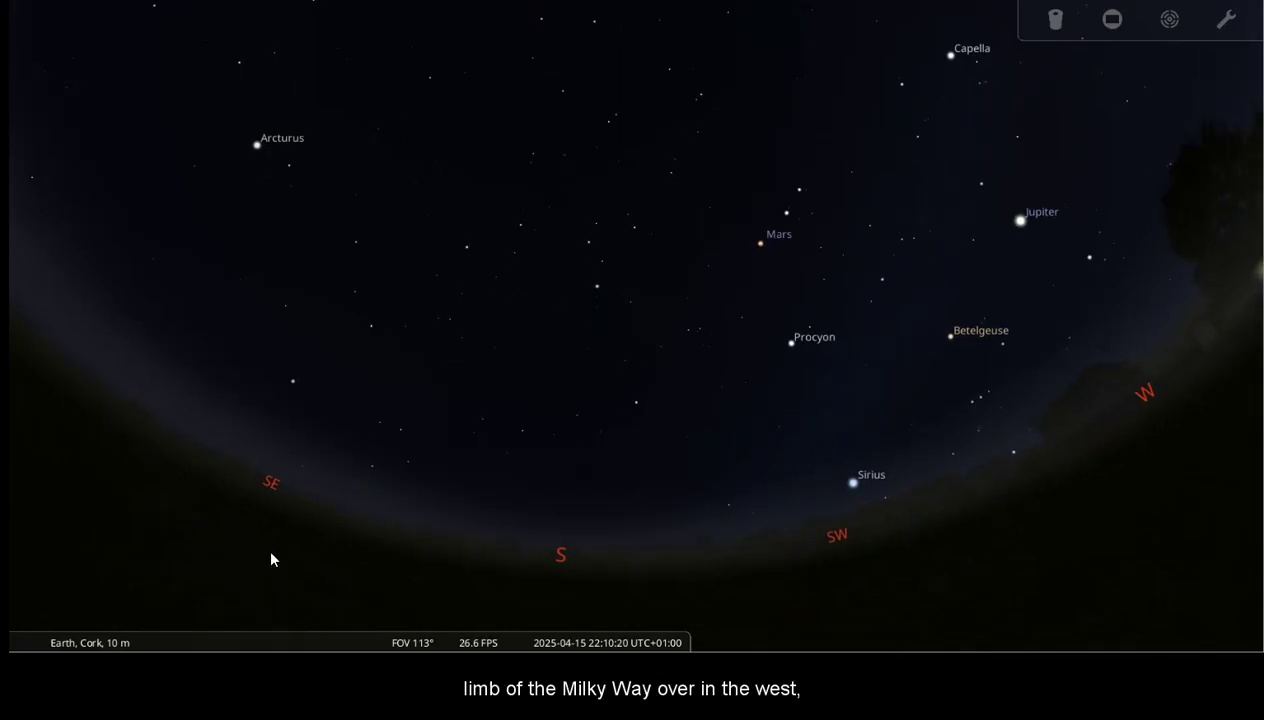
Lower the manual light pollution level in the sky view settings
mouse_move(56, 375)
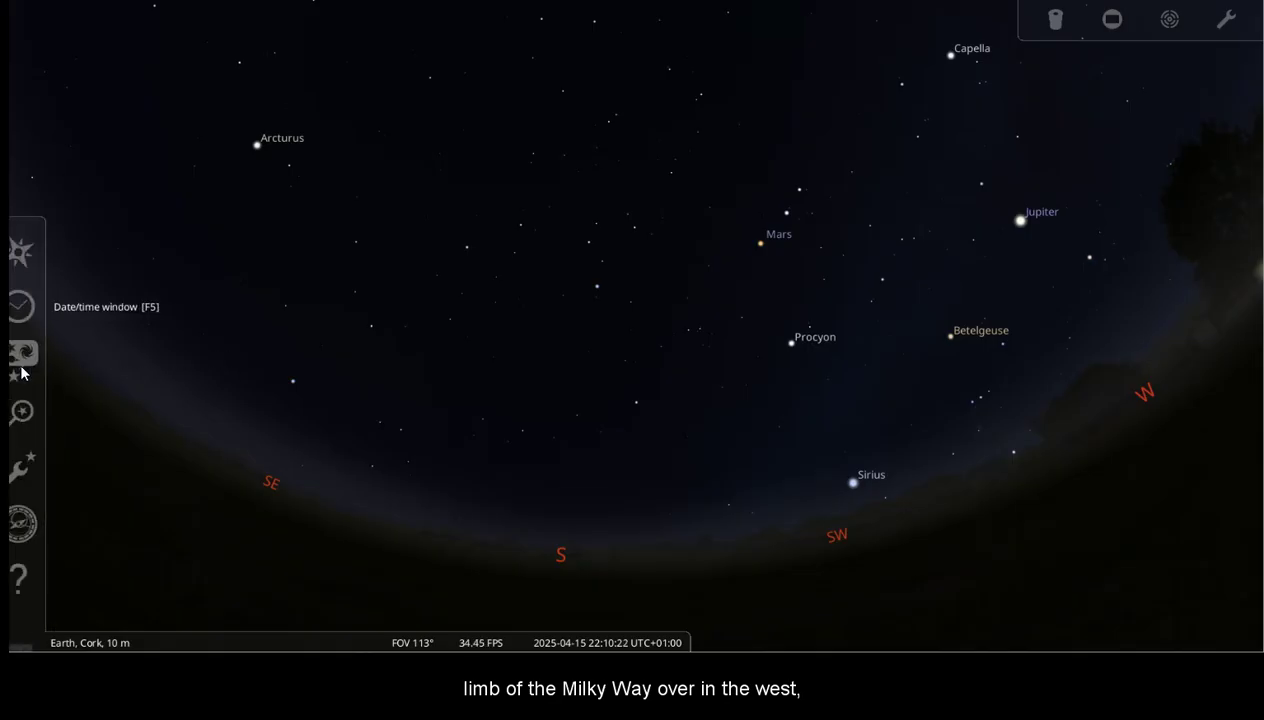
click(32, 370)
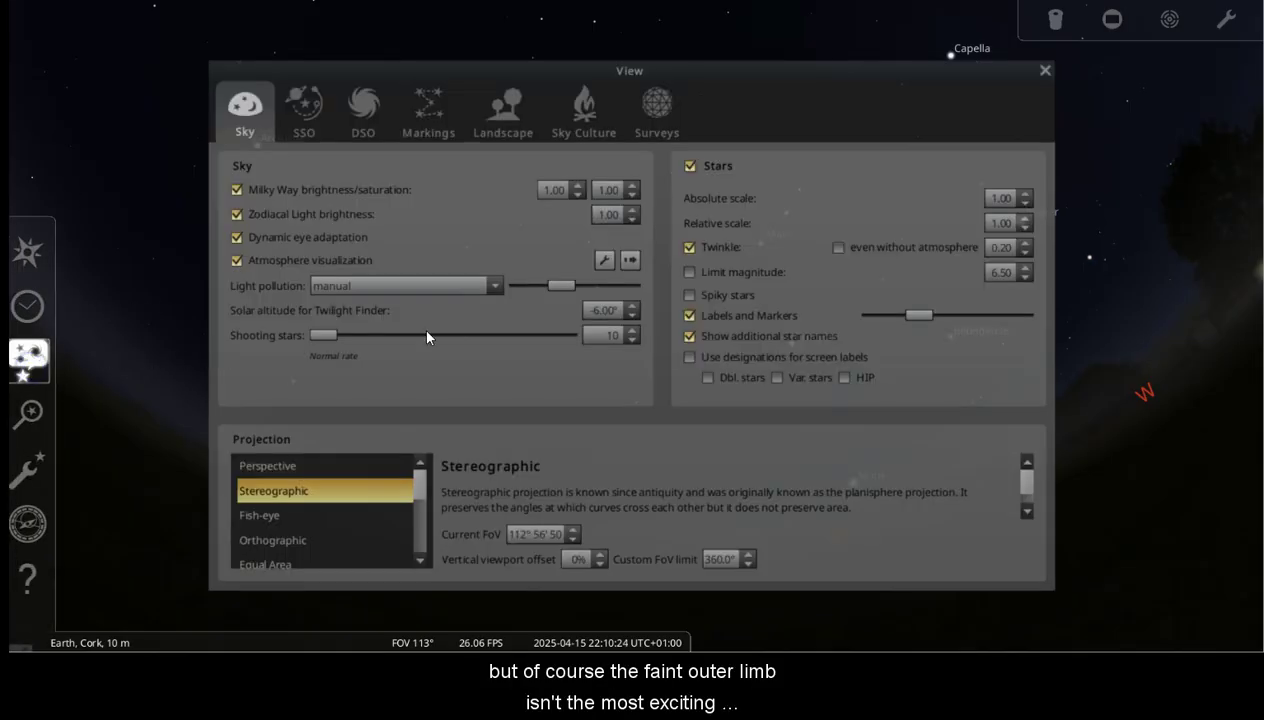
drag(558, 290, 500, 287)
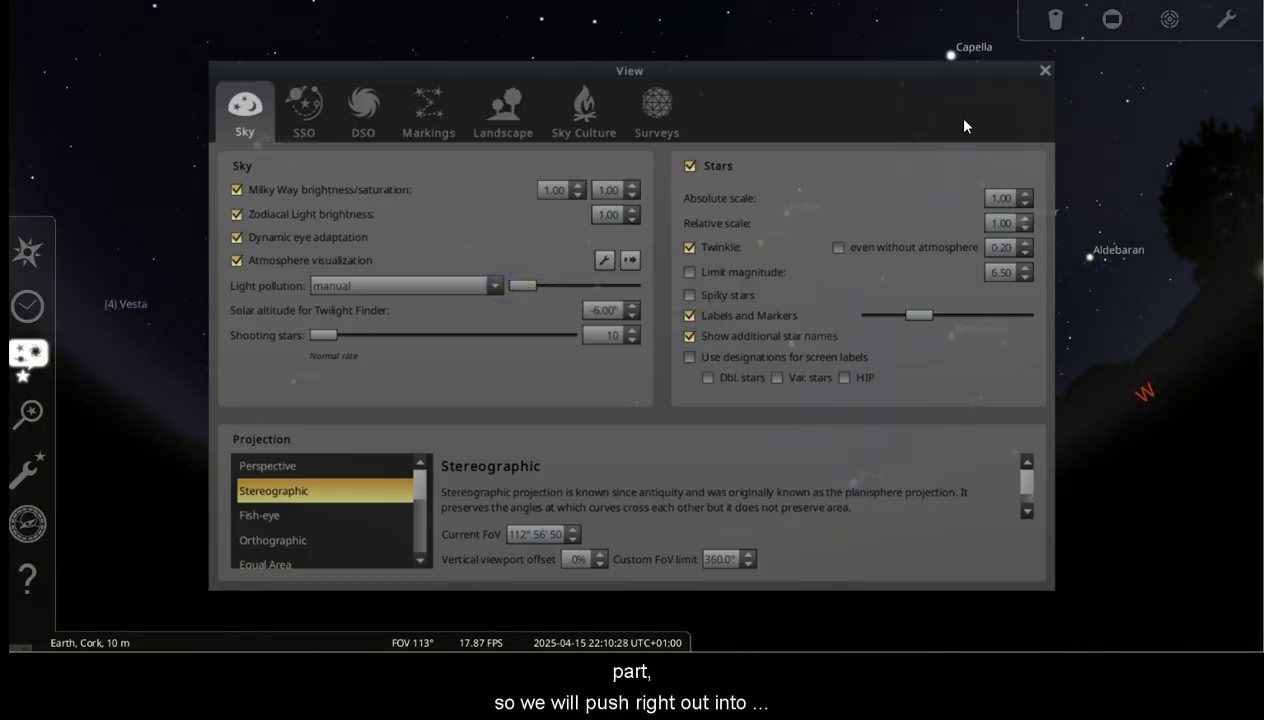
click(1044, 69)
Face the western sky and advance the time to about 22:36 on 15 April 2025
key(Right)
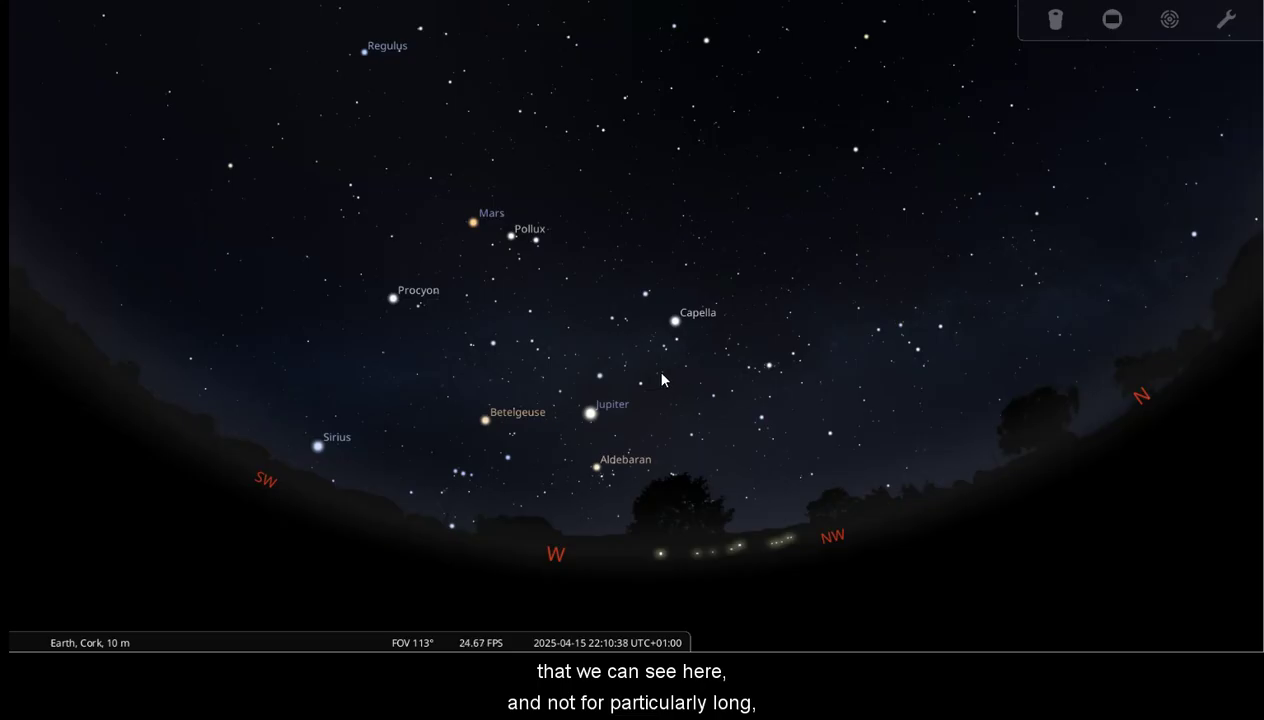
key(l)
key(l)
key(l)
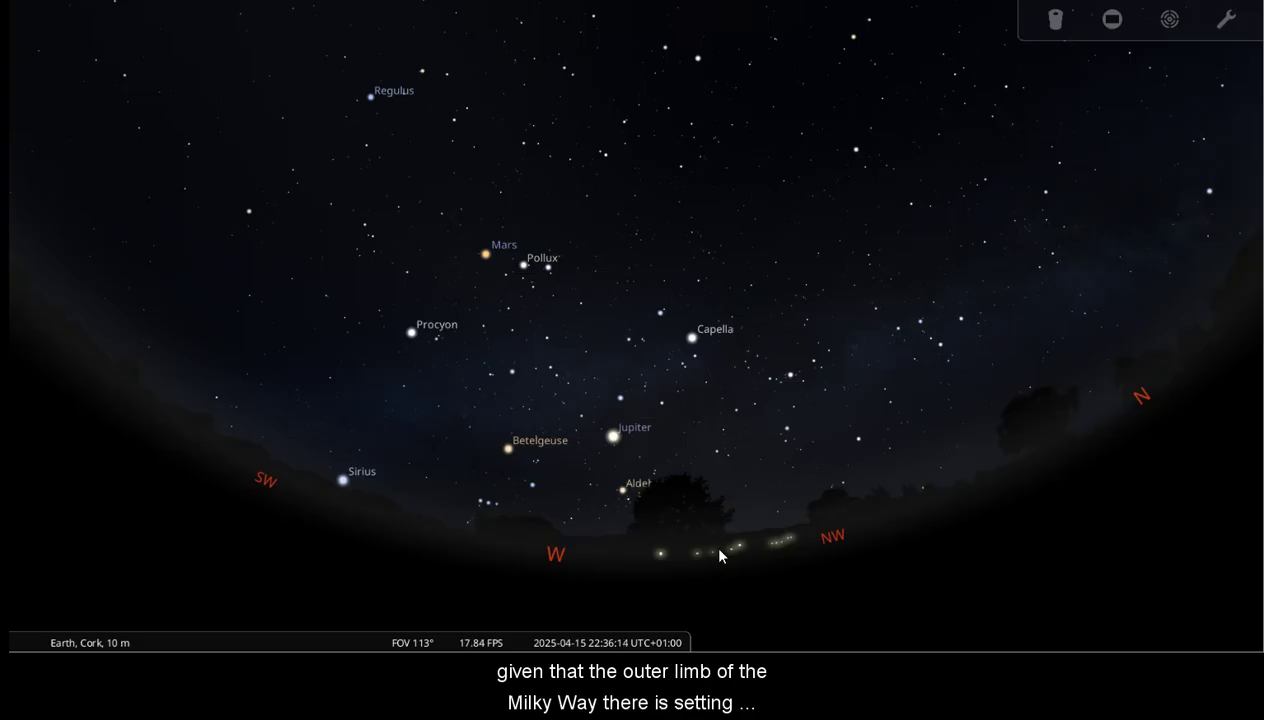
Examine the outer Milky Way low over the western horizon and follow it round to the north
click(708, 432)
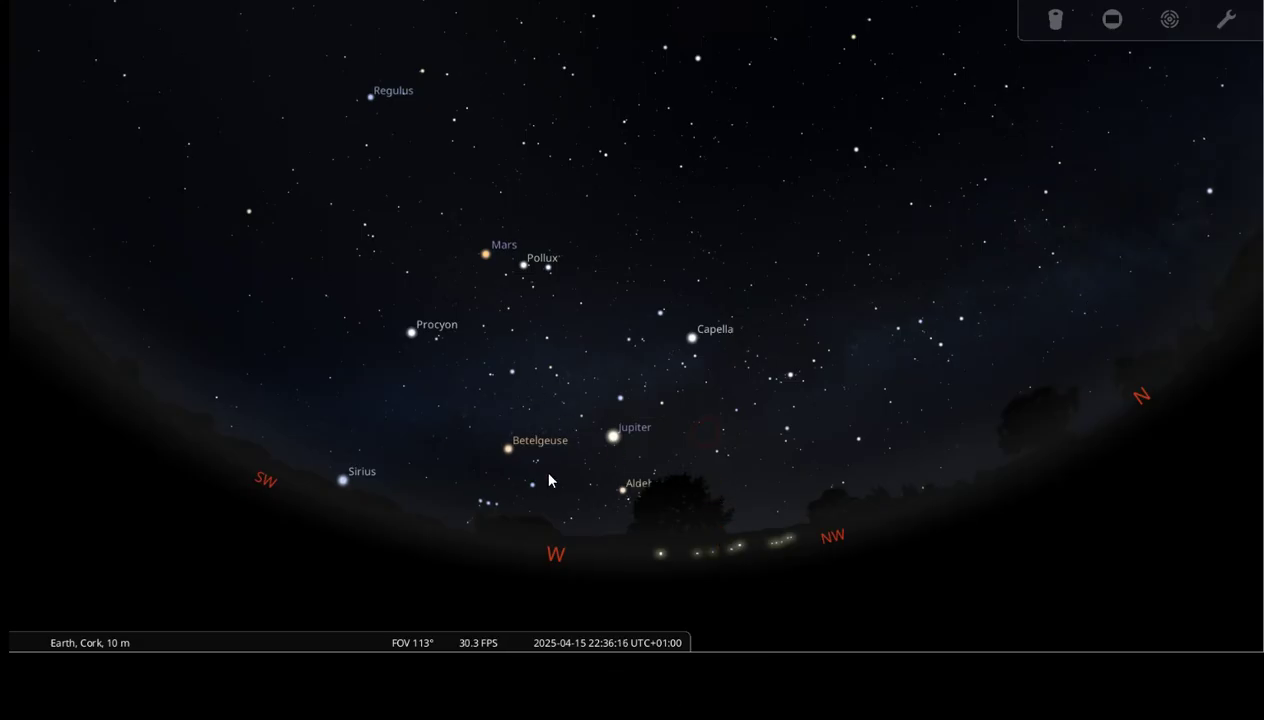
scroll(541, 466, down, 3)
scroll(548, 480, down, 2)
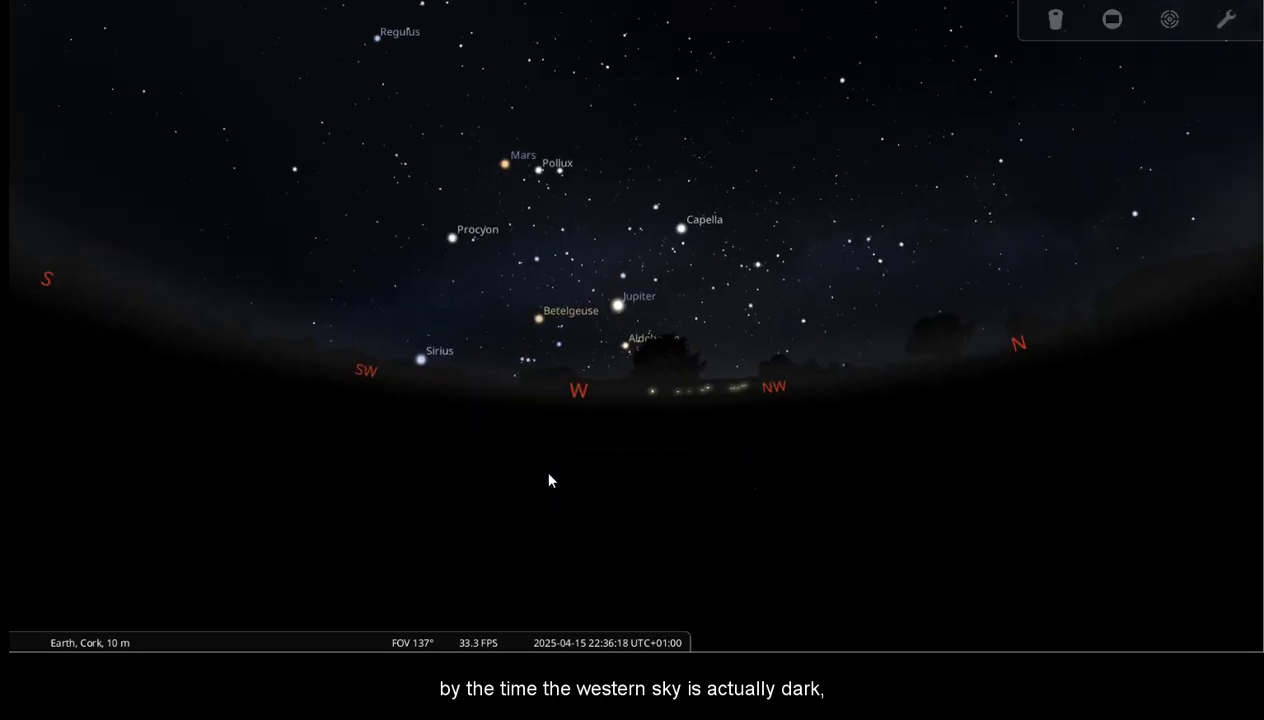
scroll(548, 480, up, 1)
scroll(548, 480, up, 5)
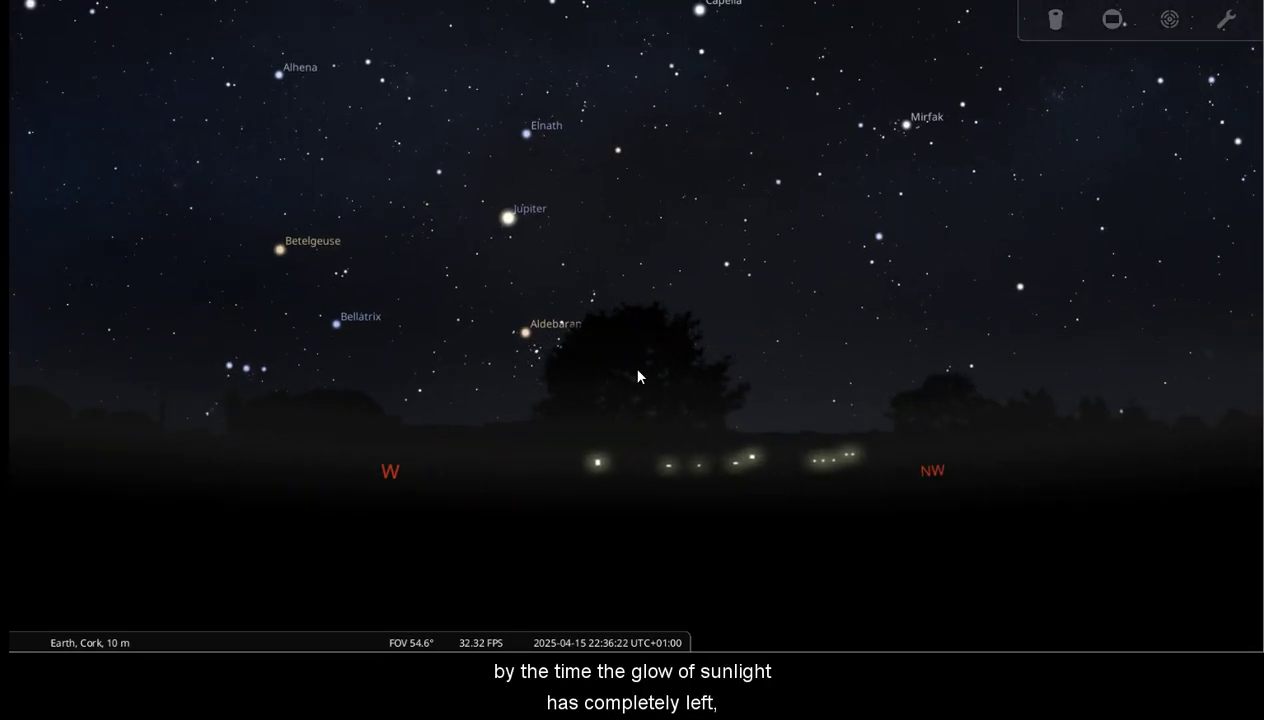
key(Up)
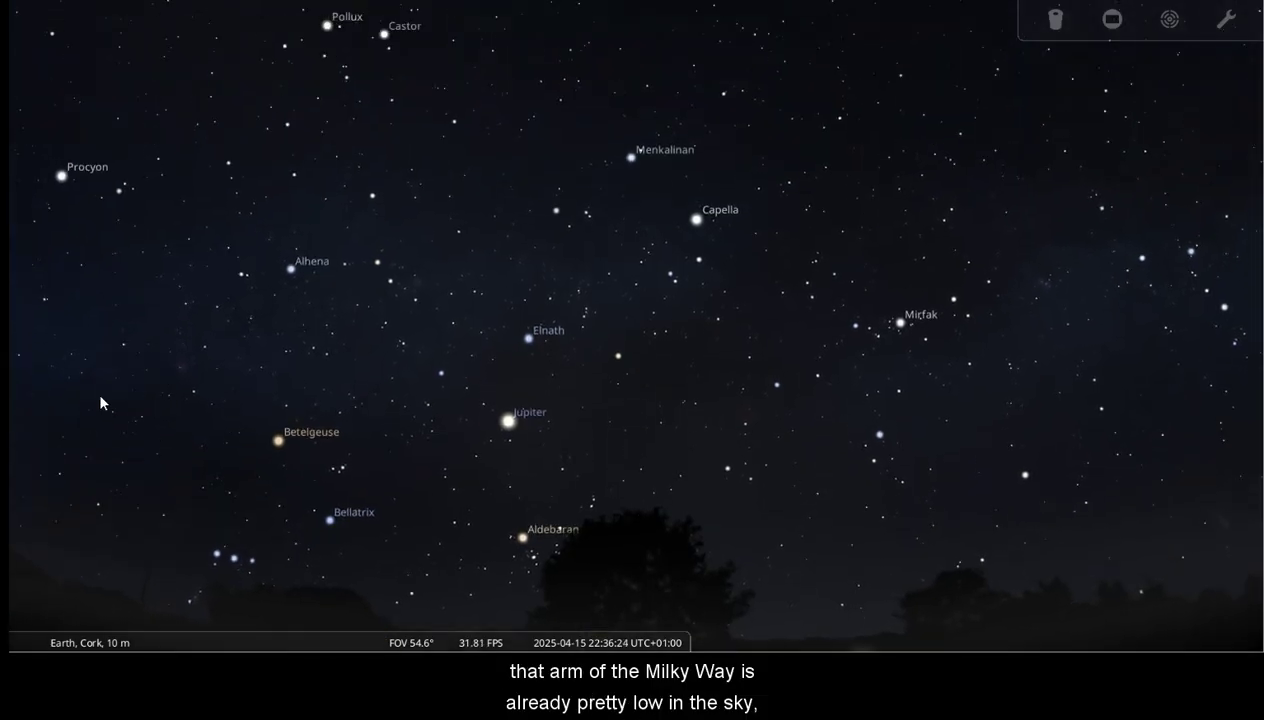
key(Right)
key(Down)
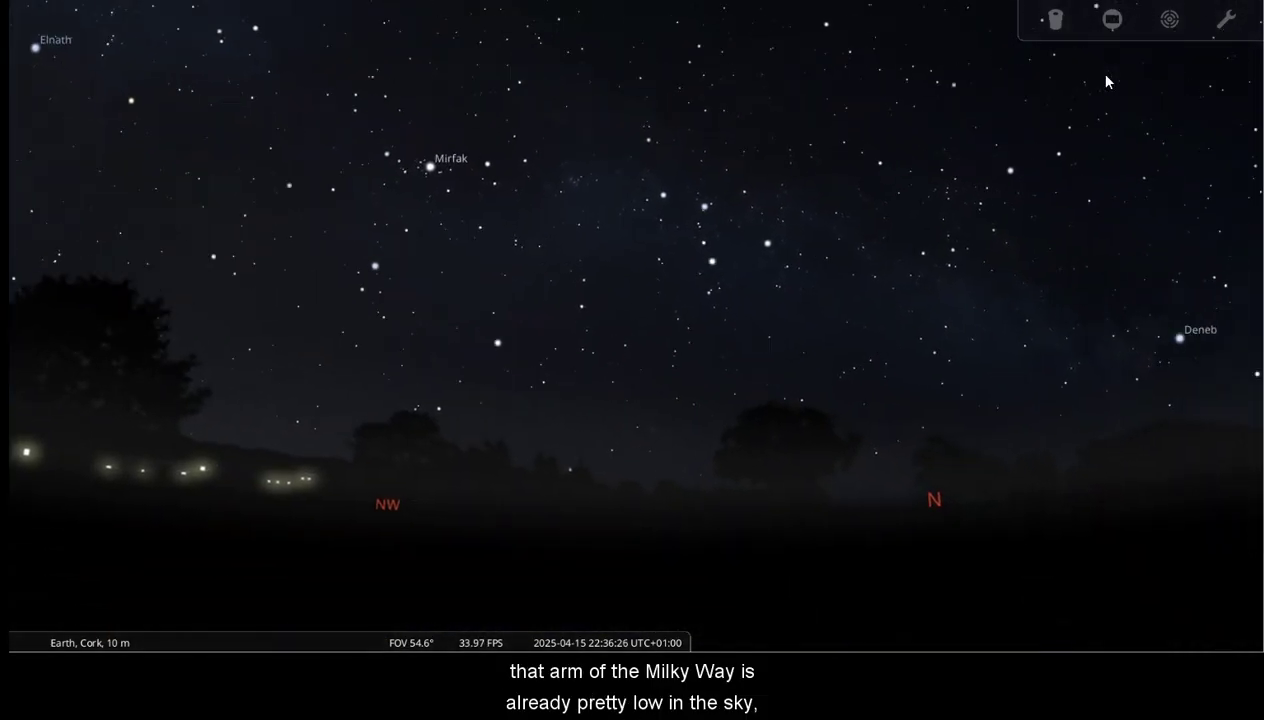
key(Page_Down)
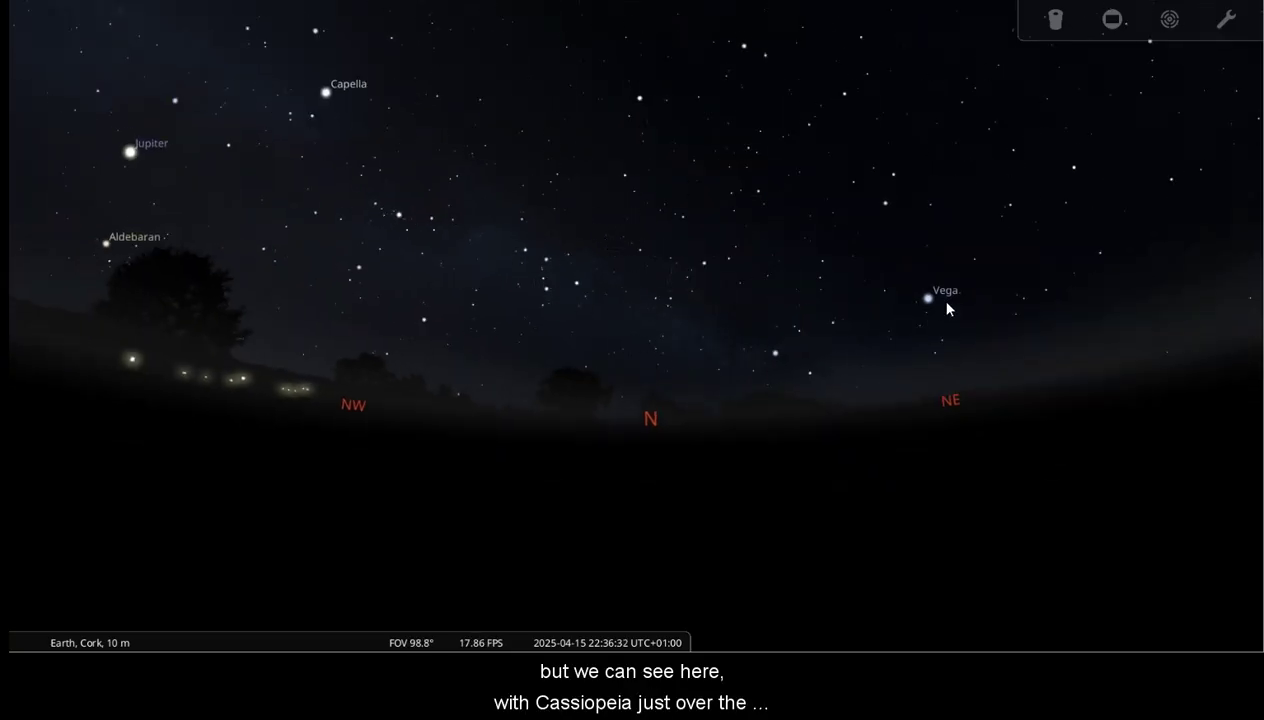
Follow the sky from north through east to the southeast as time runs forward to about 01:43 on 16 April 2025
key(Right)
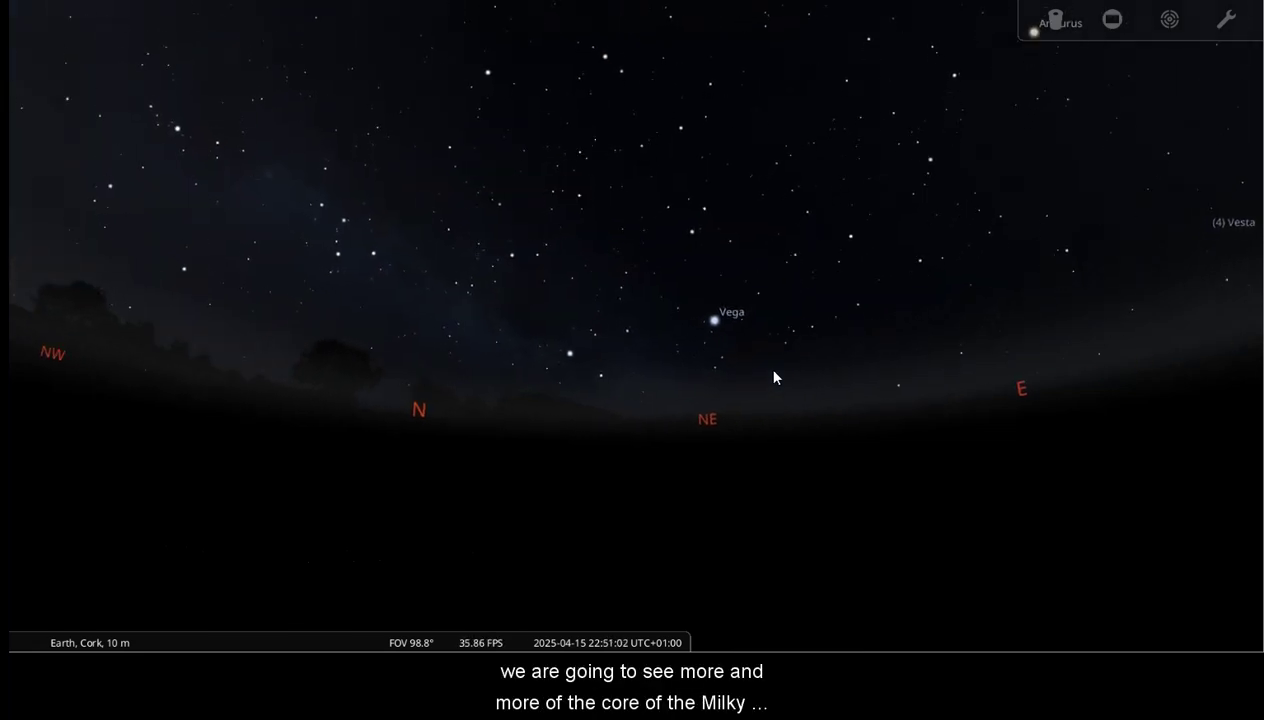
key(Right)
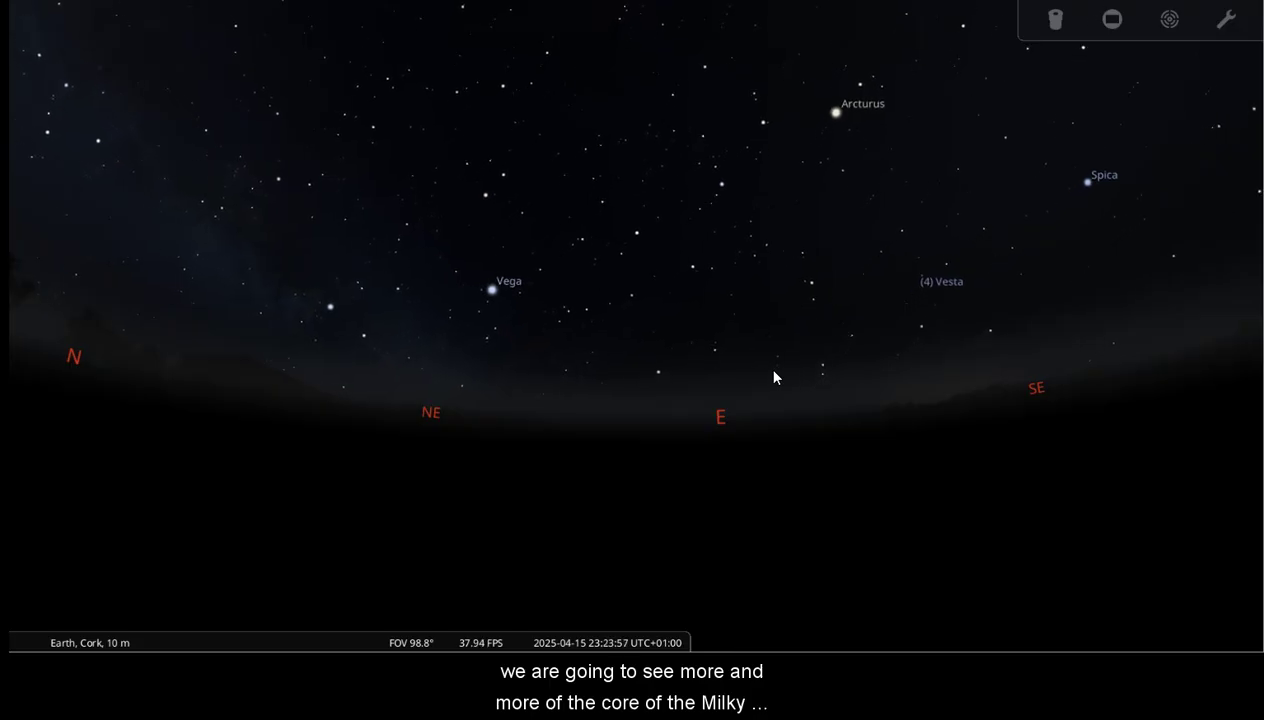
key(Right)
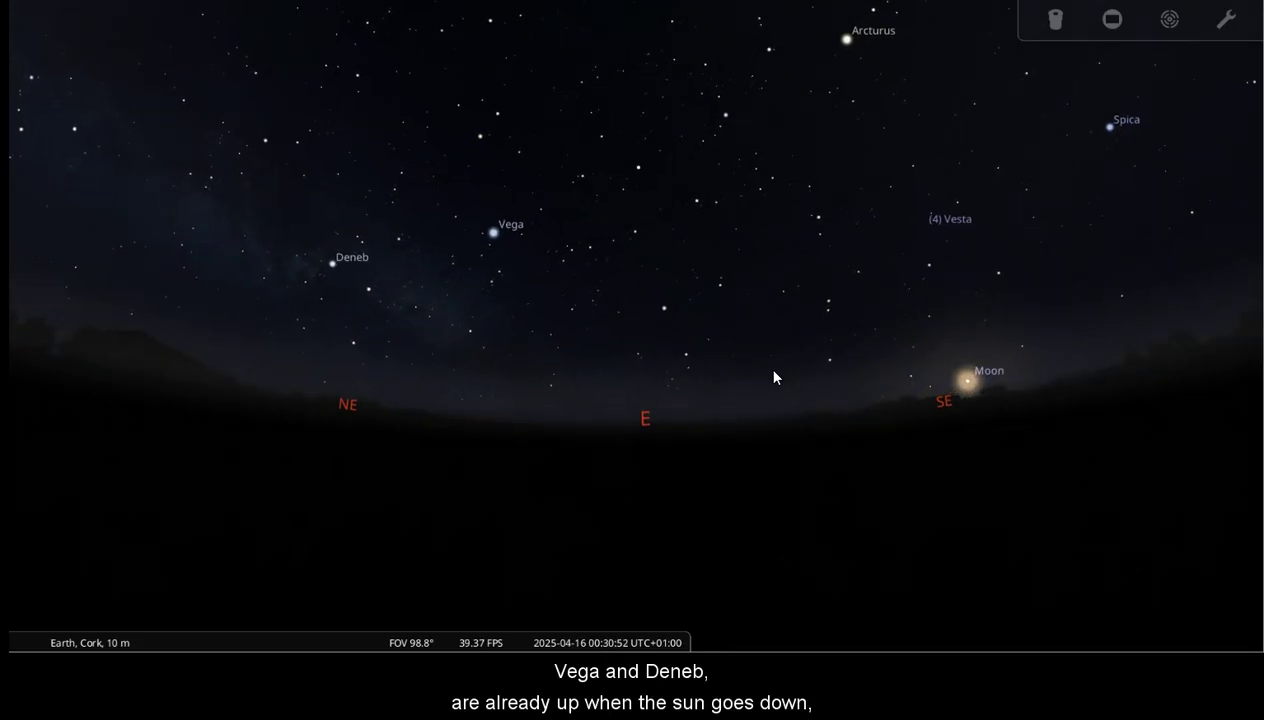
key(Right)
key(Right)
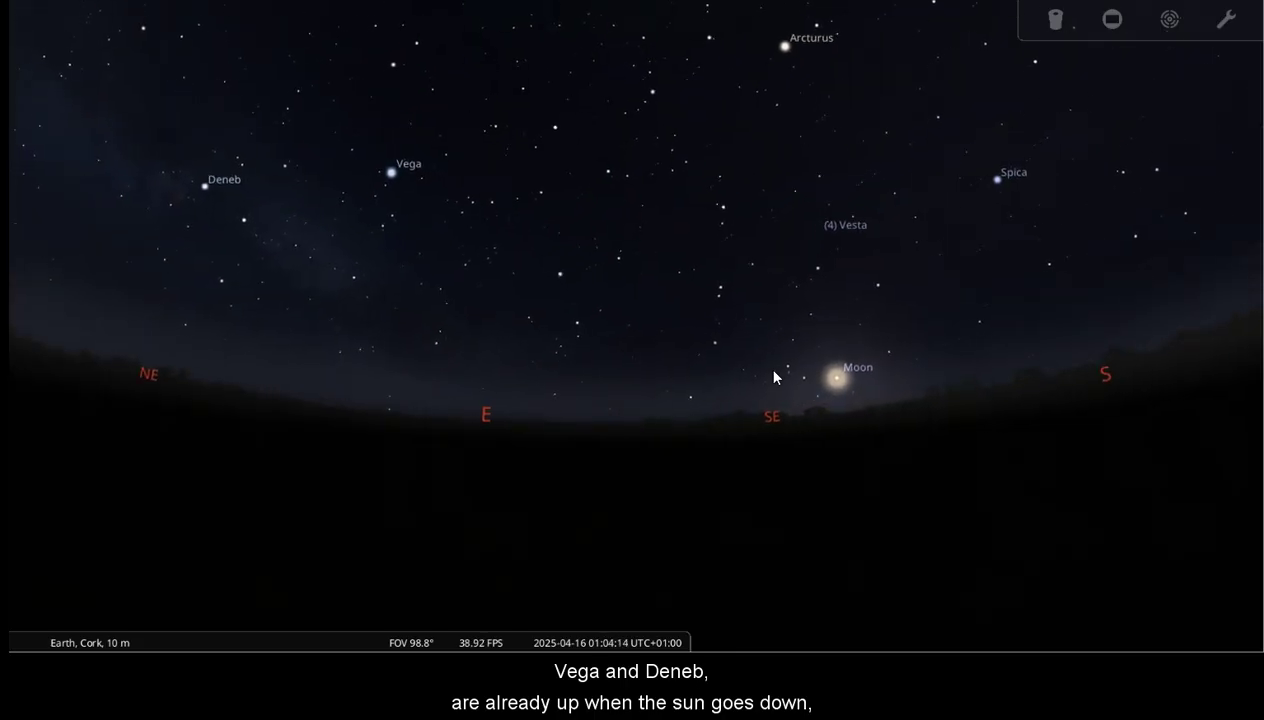
key(Right)
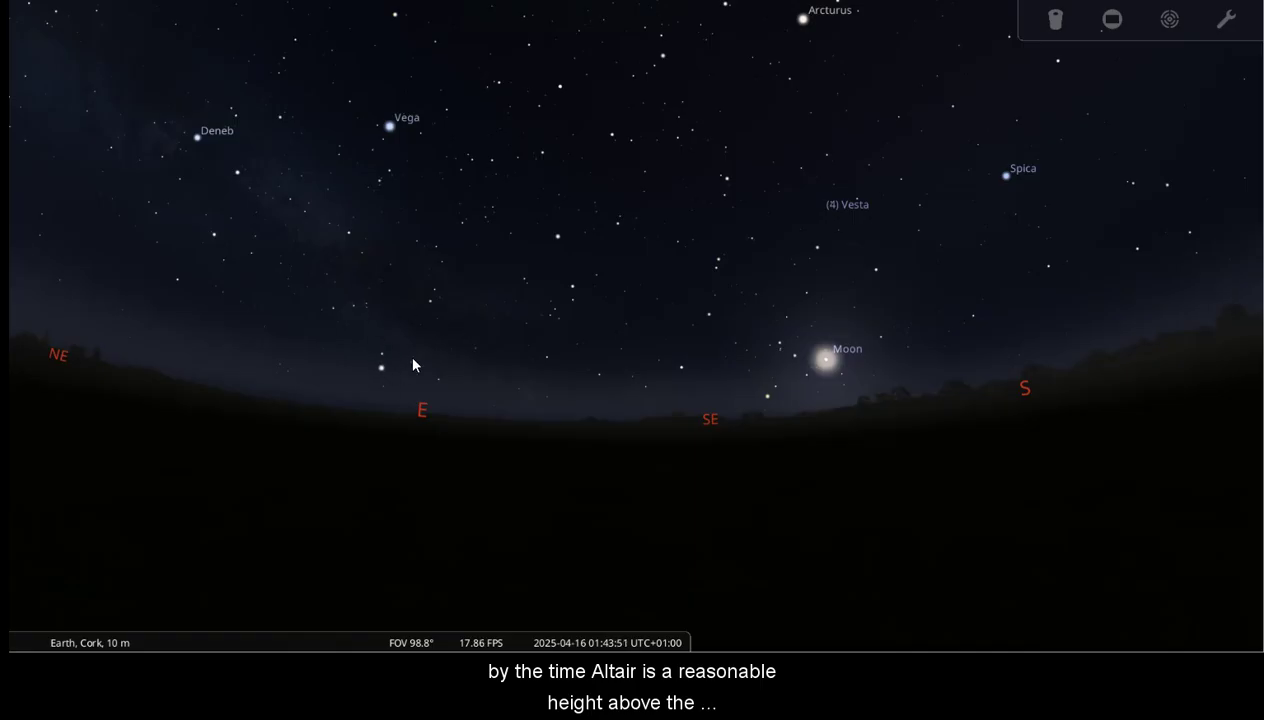
Fast-forward the sky to about 04:14 on 16 April 2025 and return to the normal time rate
key(l)
key(l)
key(l)
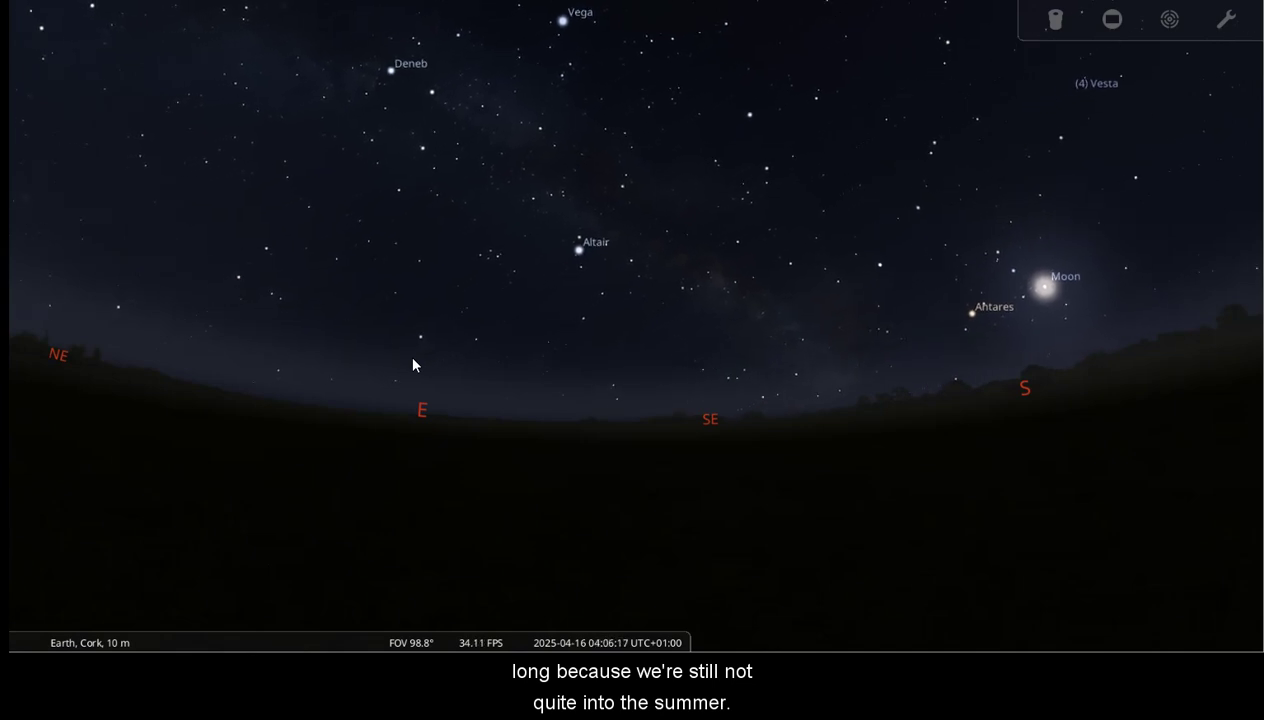
key(k)
Examine the Milky Way core above the southern and southeastern horizon, between Altair and Antares
key(Right)
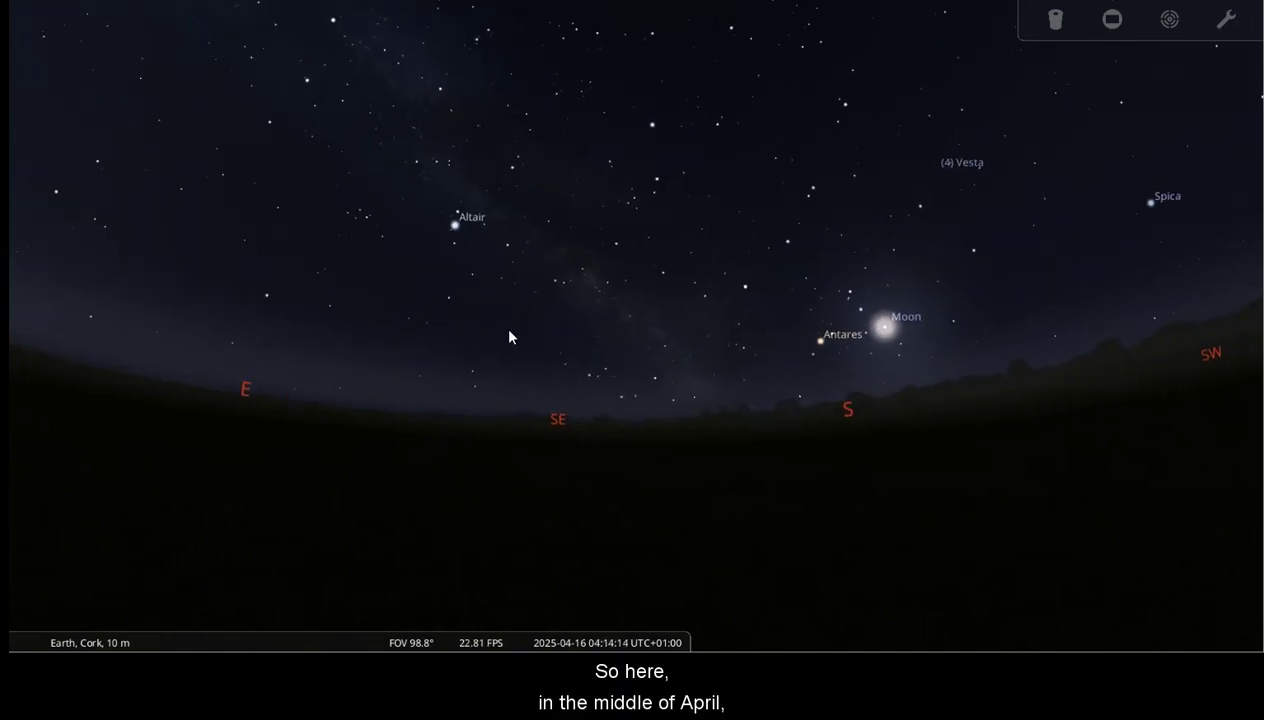
key(Right)
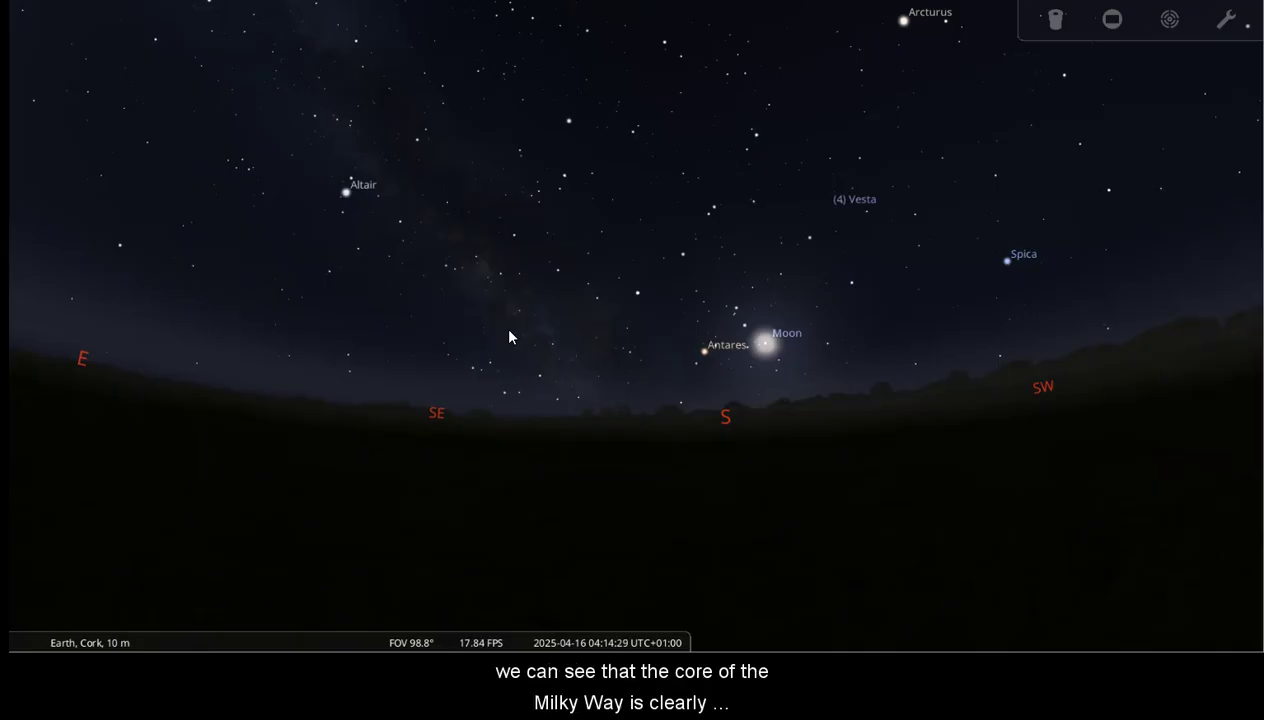
key(Left)
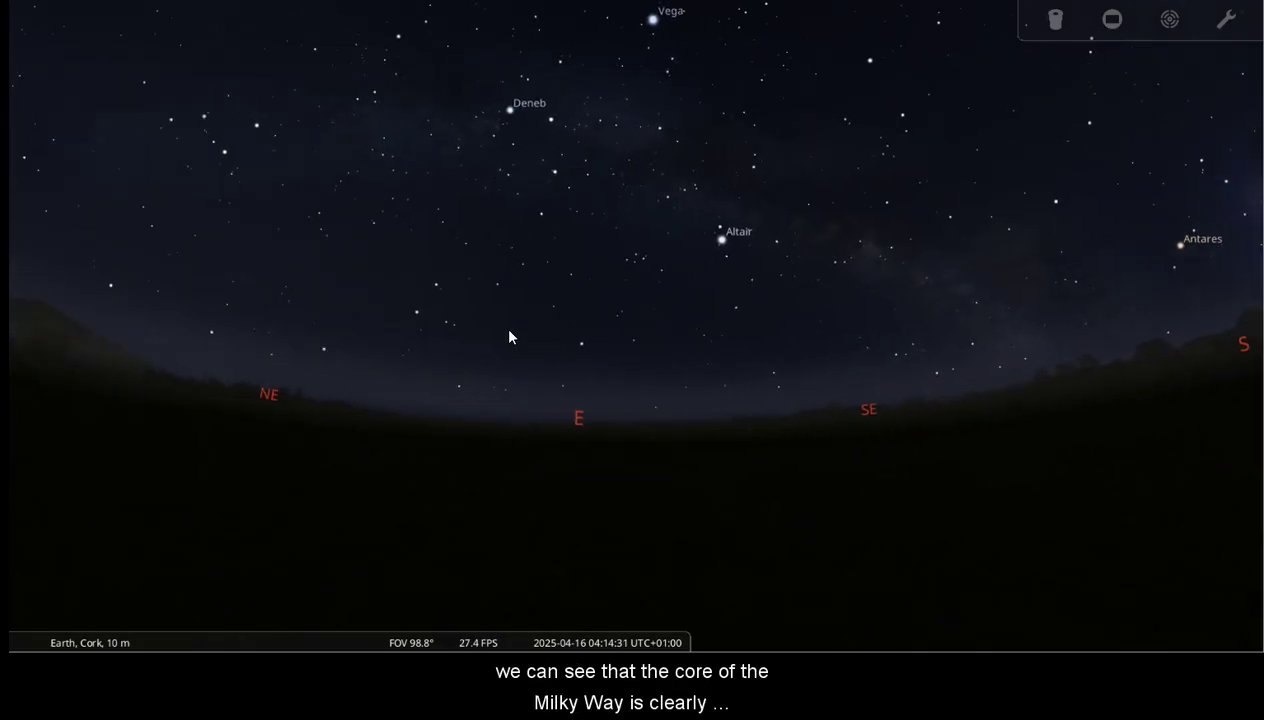
key(Right)
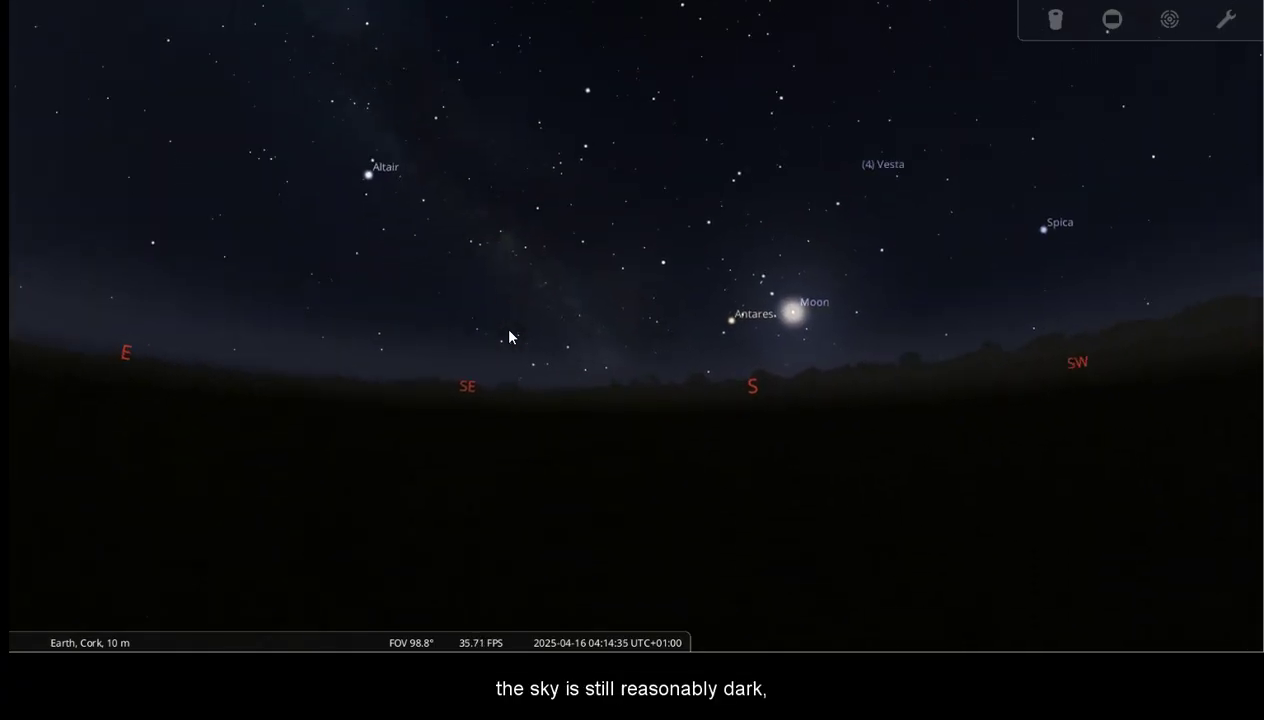
Select the Moon and step the date back to 13 April 2025
click(792, 314)
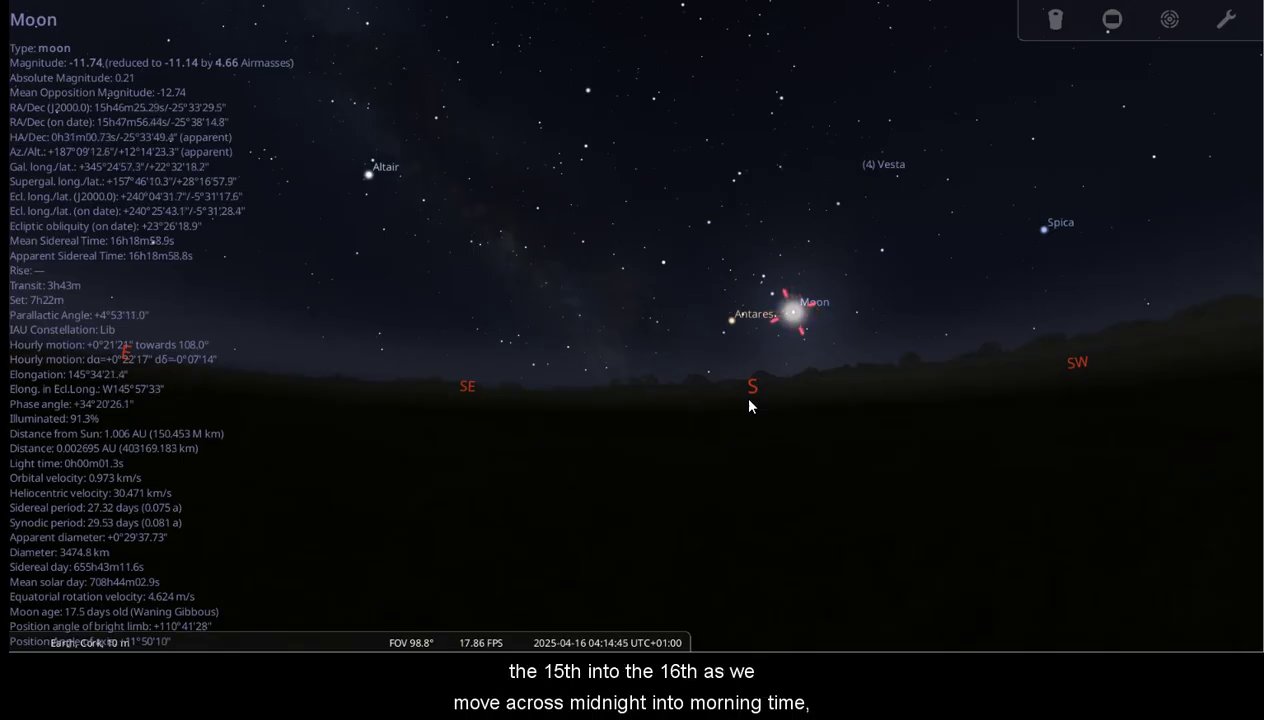
key(minus)
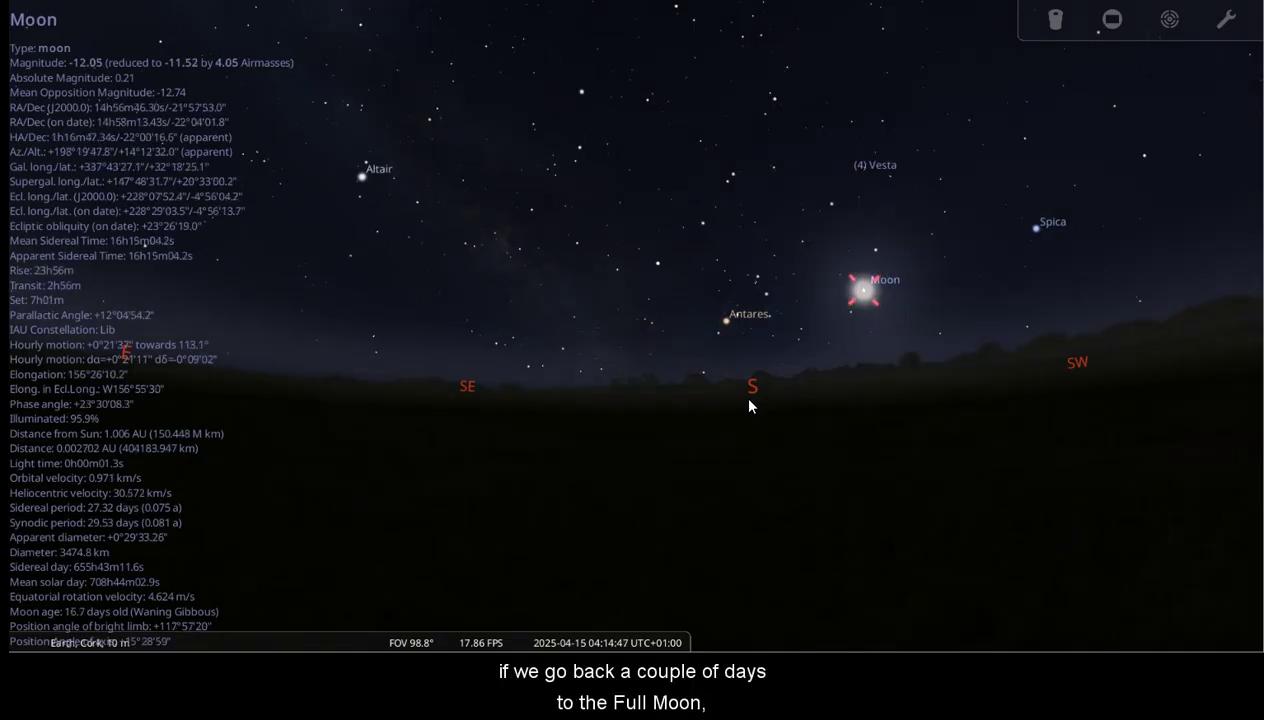
key(minus)
key(minus)
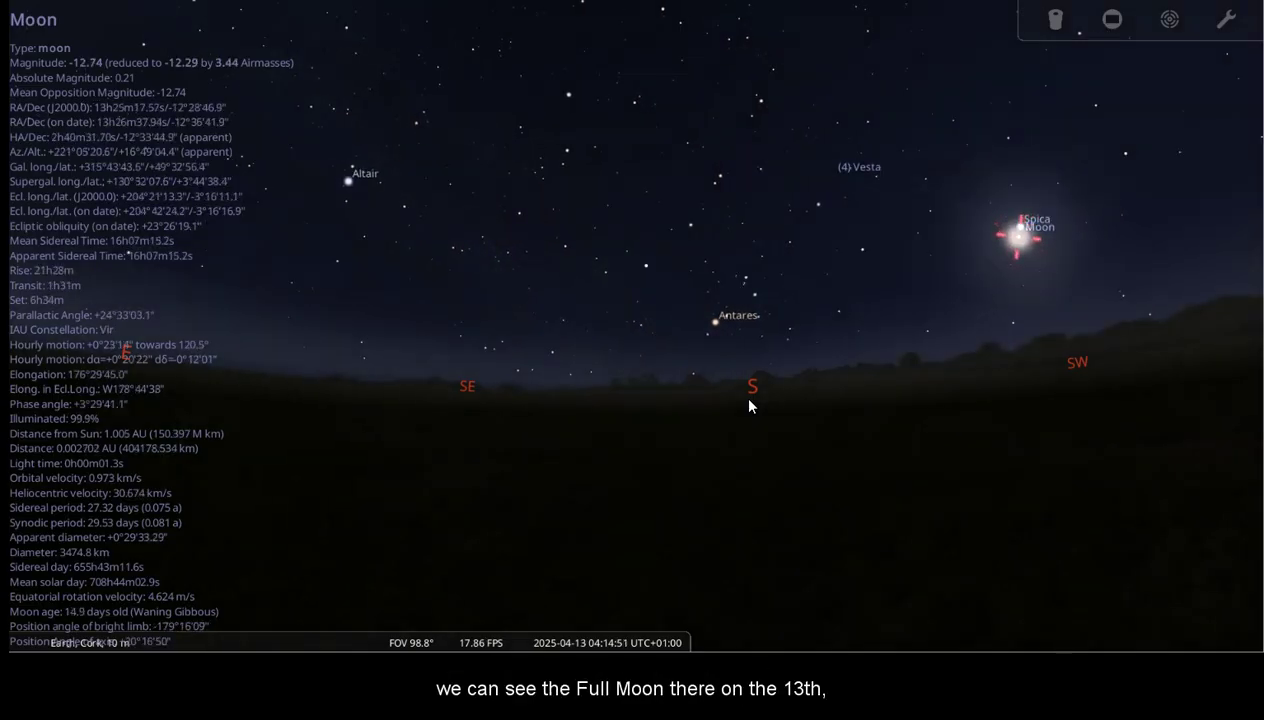
Rewind the time to about 03:53 while facing the southeastern sky and deselect the Moon
key(Left)
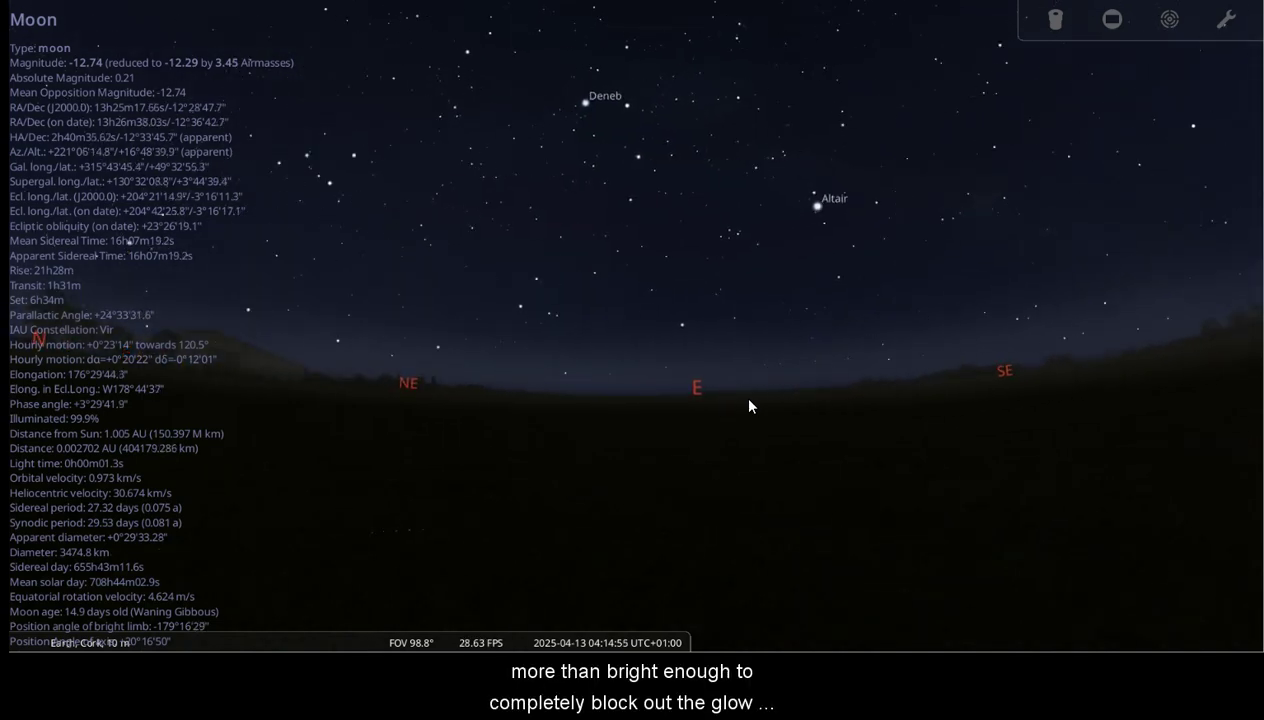
key(Right)
key(j)
key(j)
key(j)
key(j)
key(j)
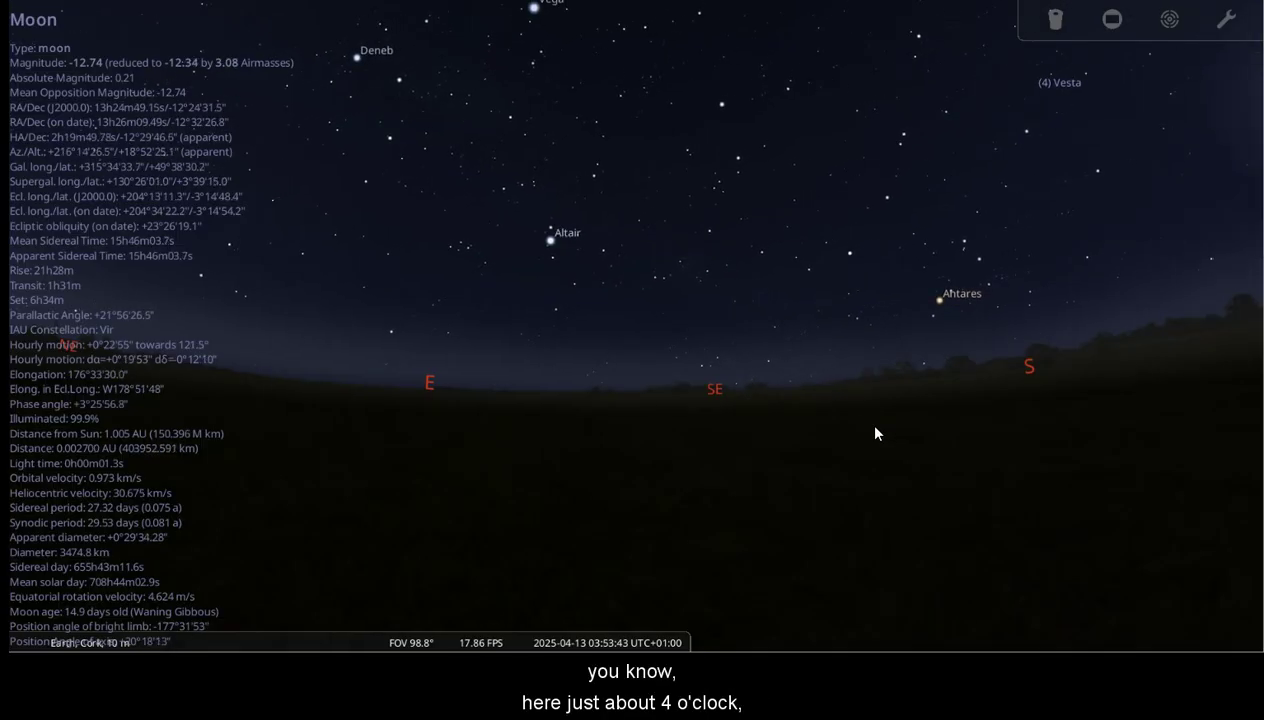
click(762, 422)
click(760, 472)
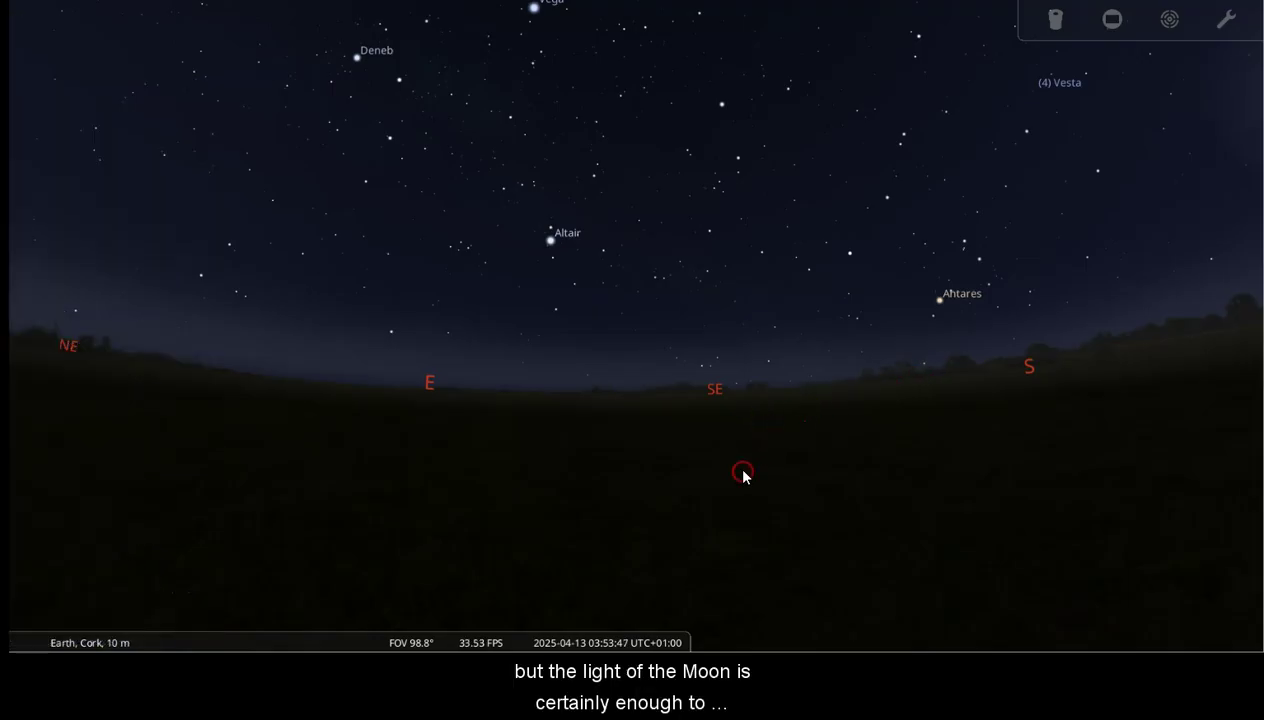
Advance the date five days to 18 April 2025 and zoom in closely on the Moon
drag(743, 477, 617, 547)
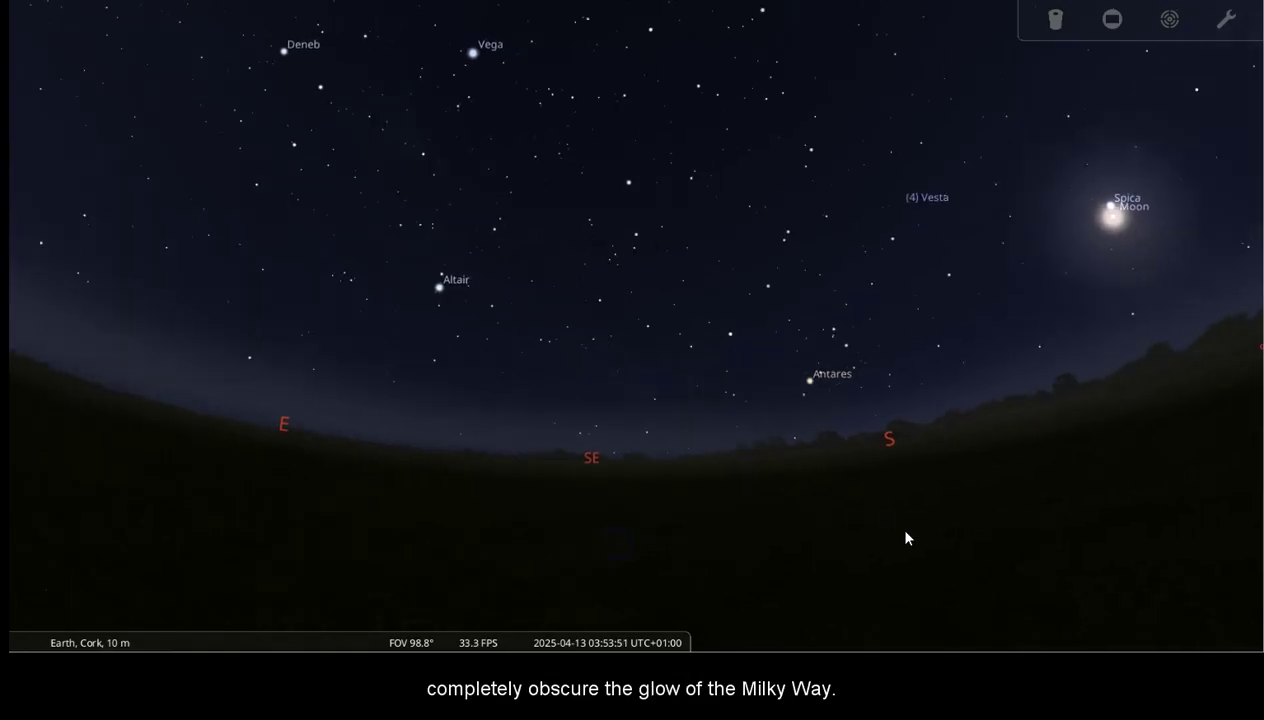
key(equal)
key(equal)
key(equal)
key(equal)
key(equal)
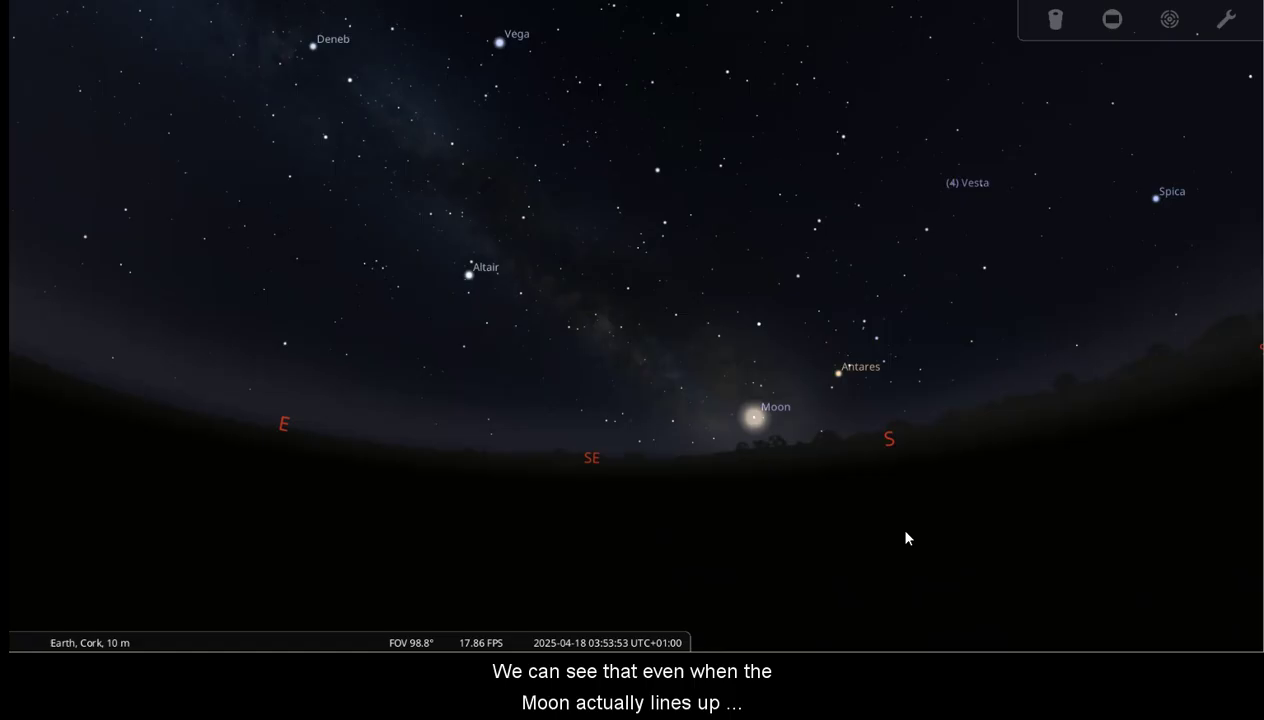
click(756, 421)
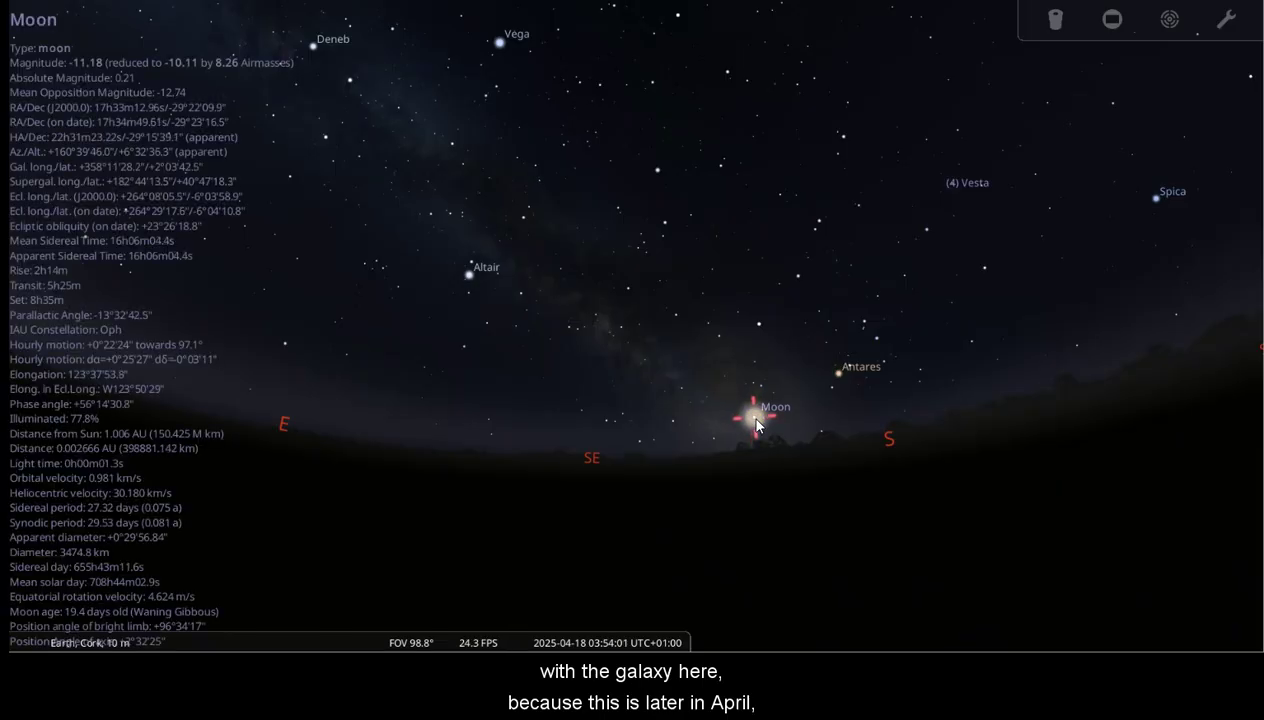
key(slash)
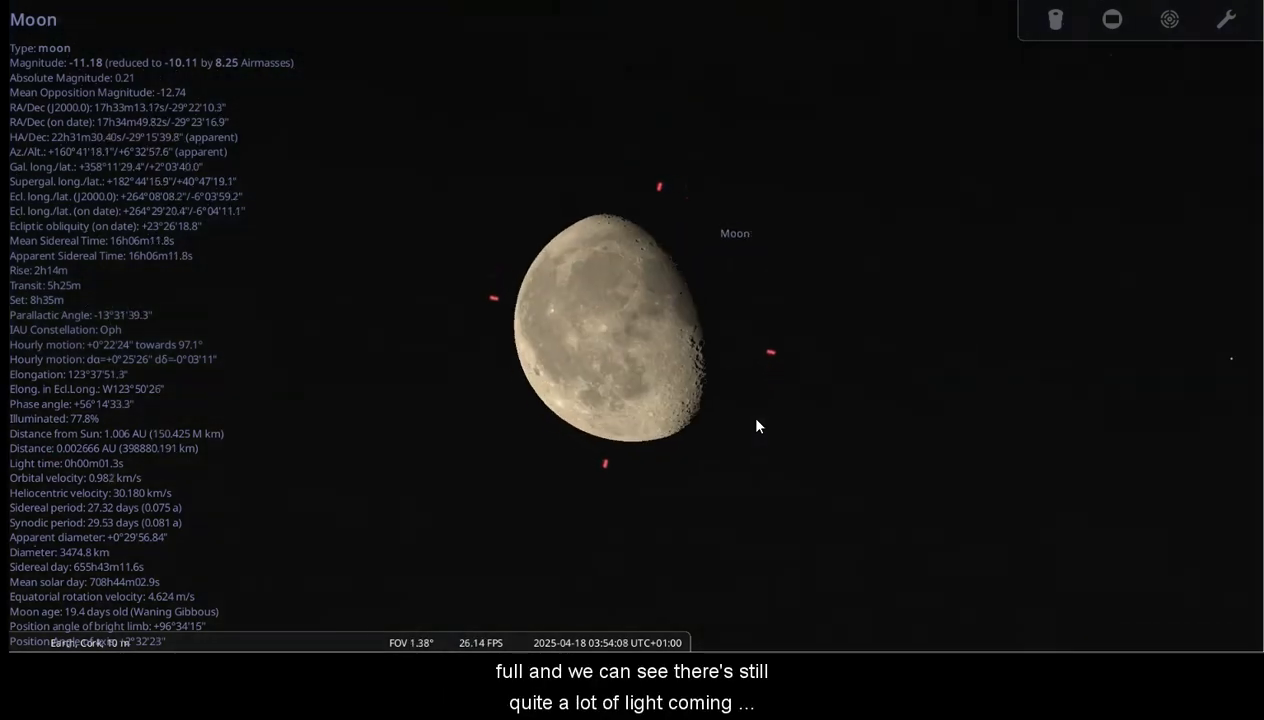
Return to the wide horizon view and advance the date five days to 23 April 2025
key(backslash)
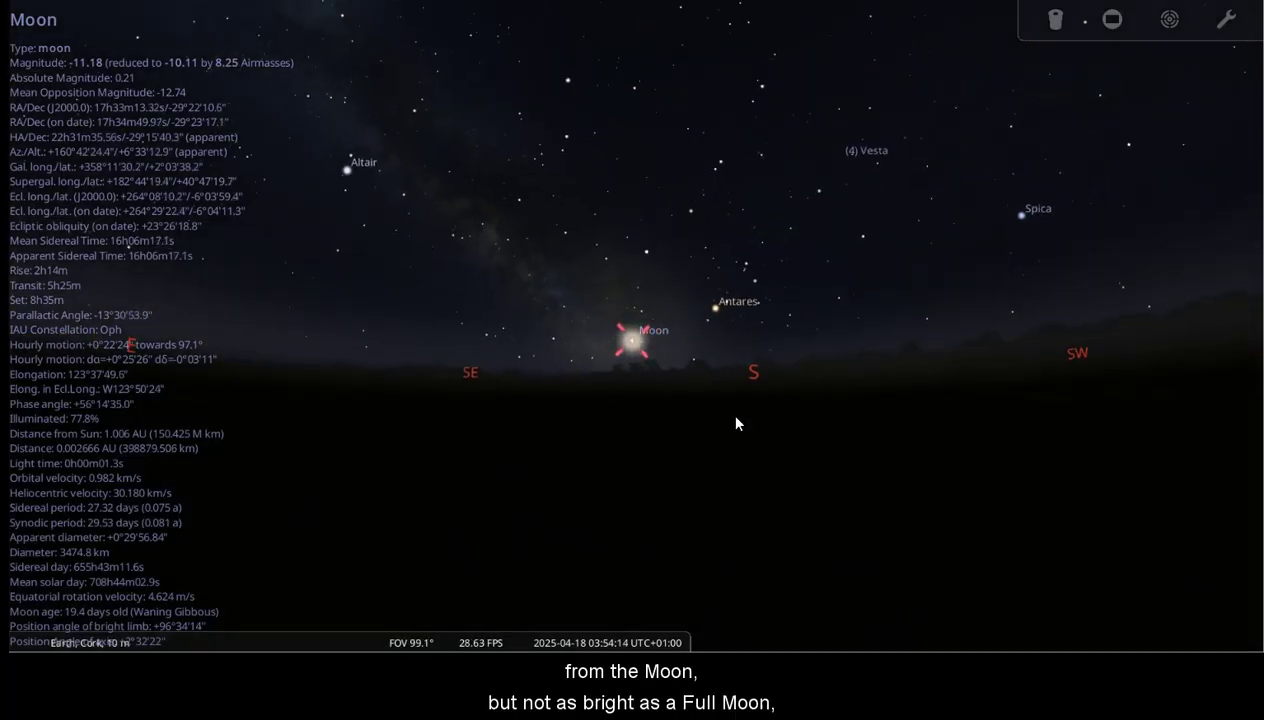
key(Up)
key(equal)
key(equal)
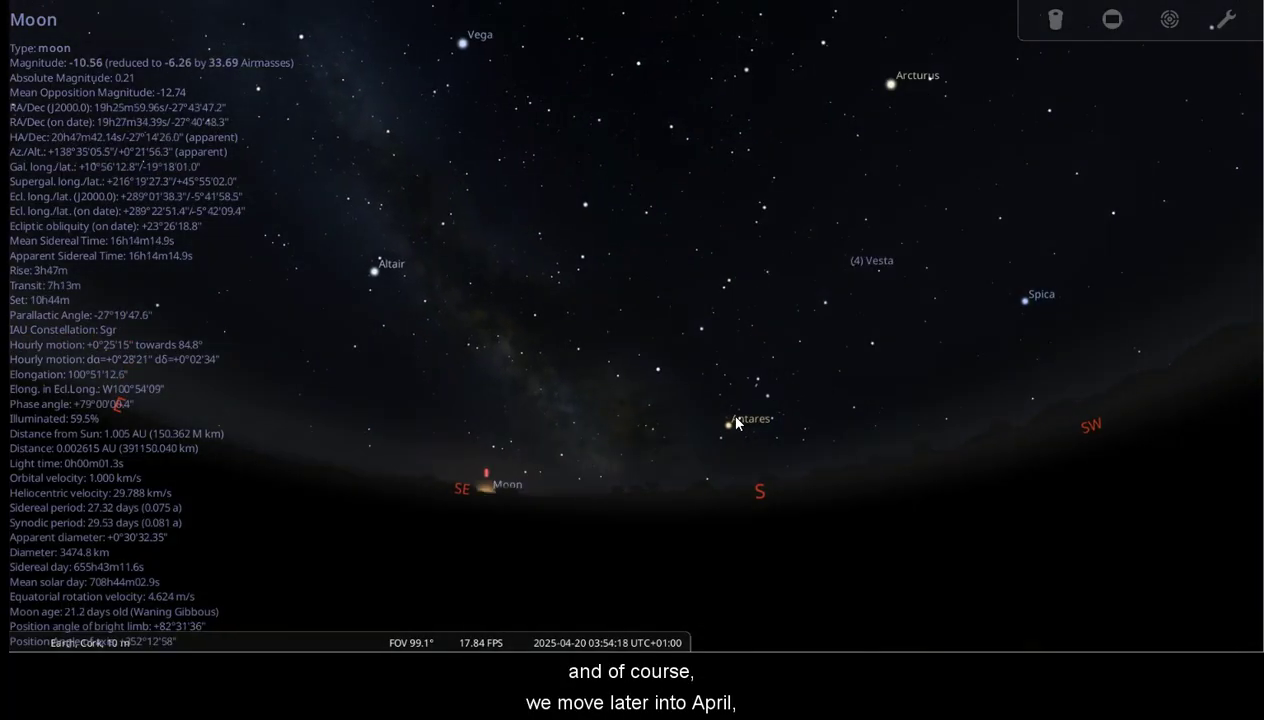
key(equal)
key(equal)
key(equal)
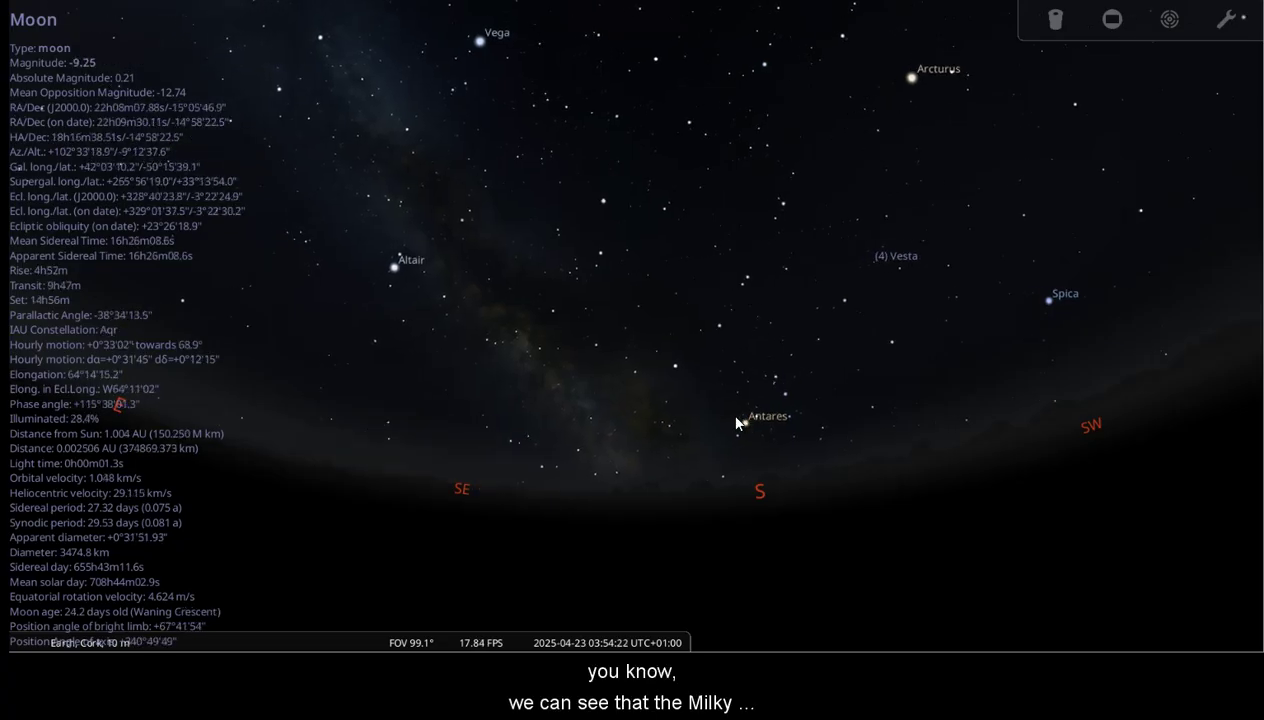
Examine the Milky Way band above the horizon from the northeast around to the south, past Deneb, Altair and Antares
key(Left)
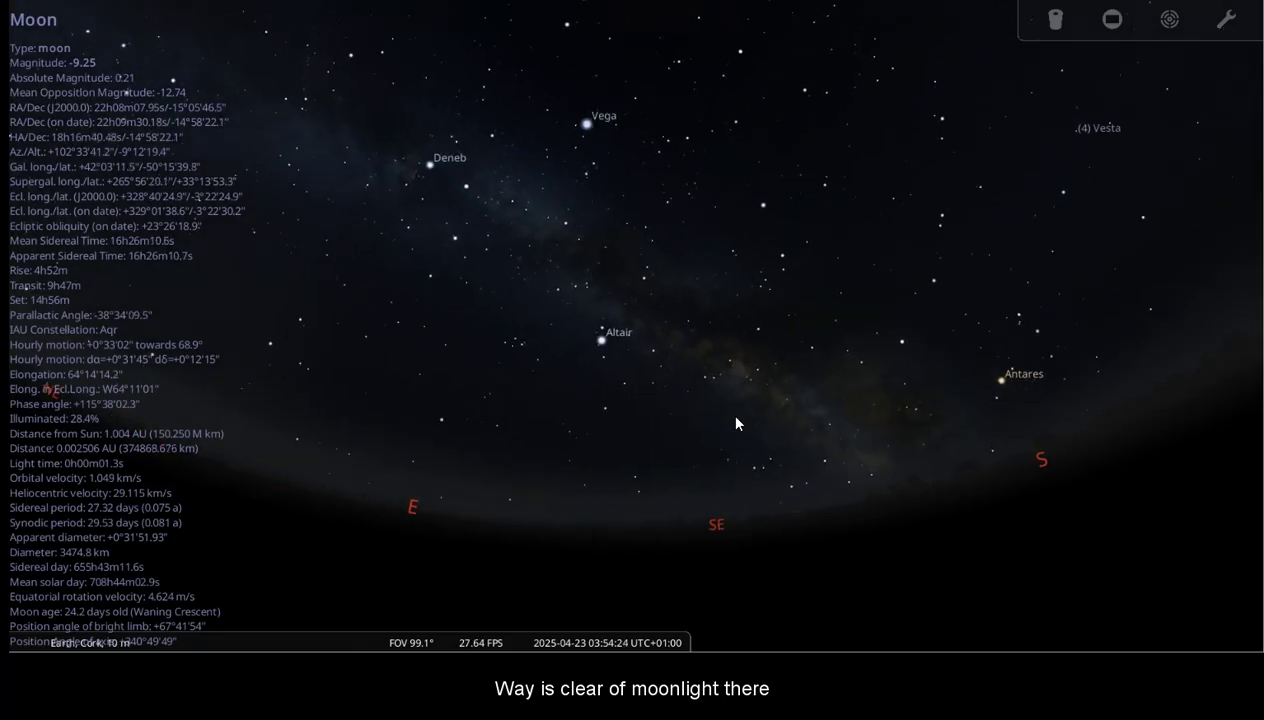
key(Left)
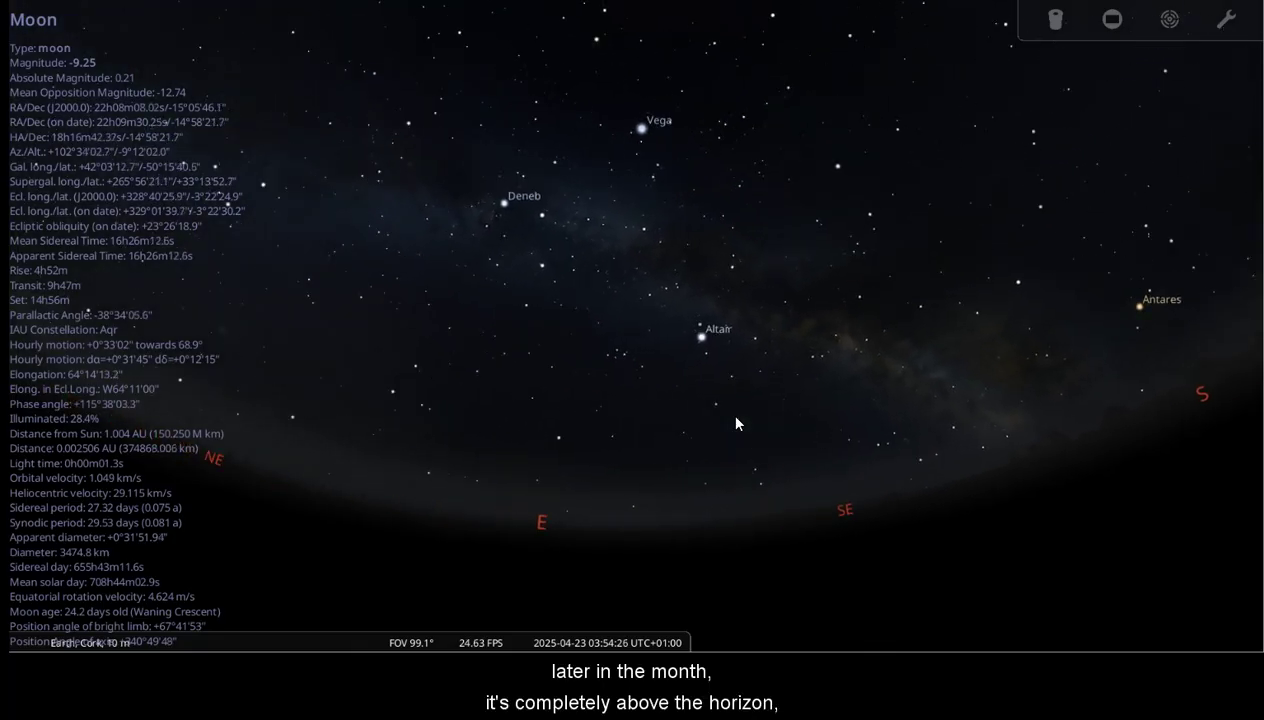
key(Right)
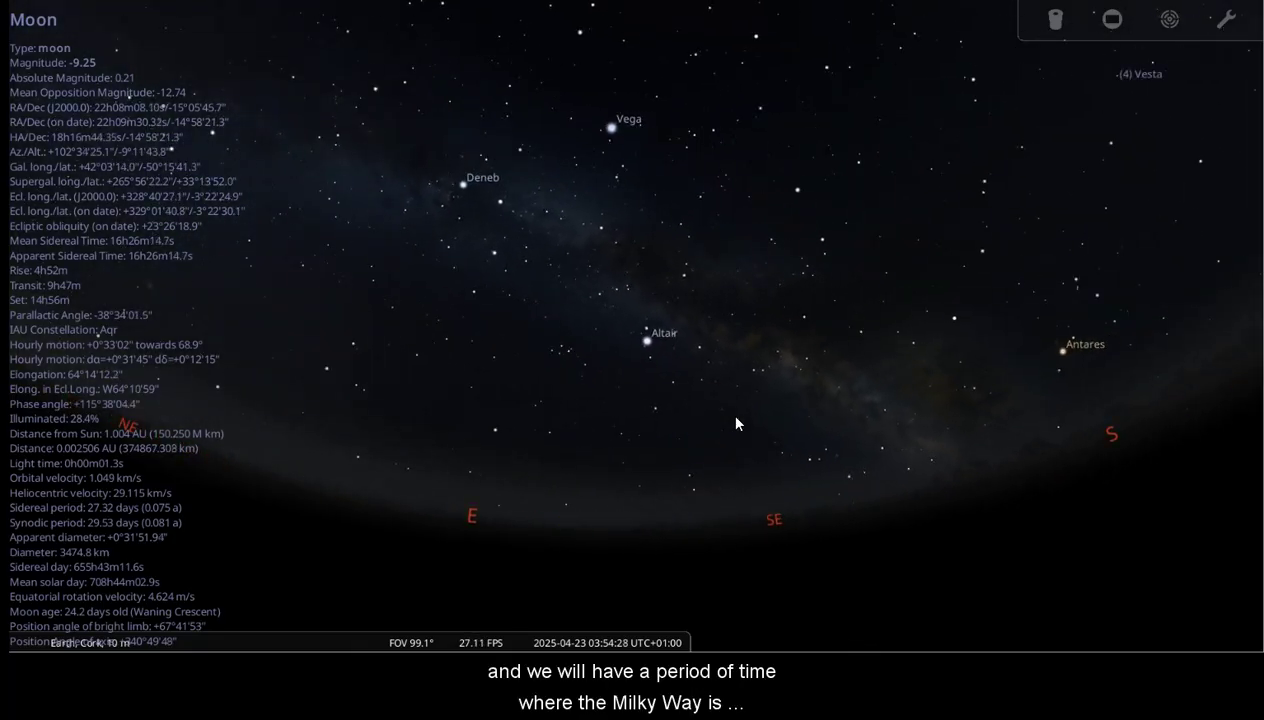
key(Right)
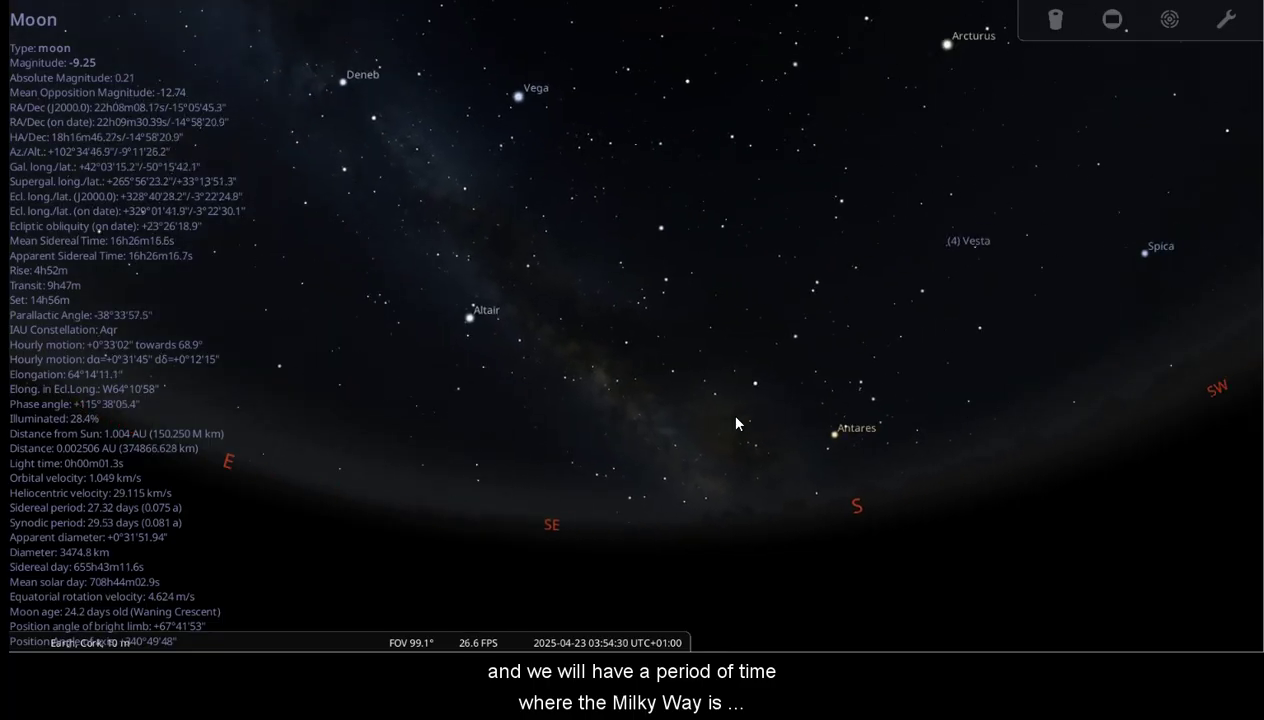
key(Left)
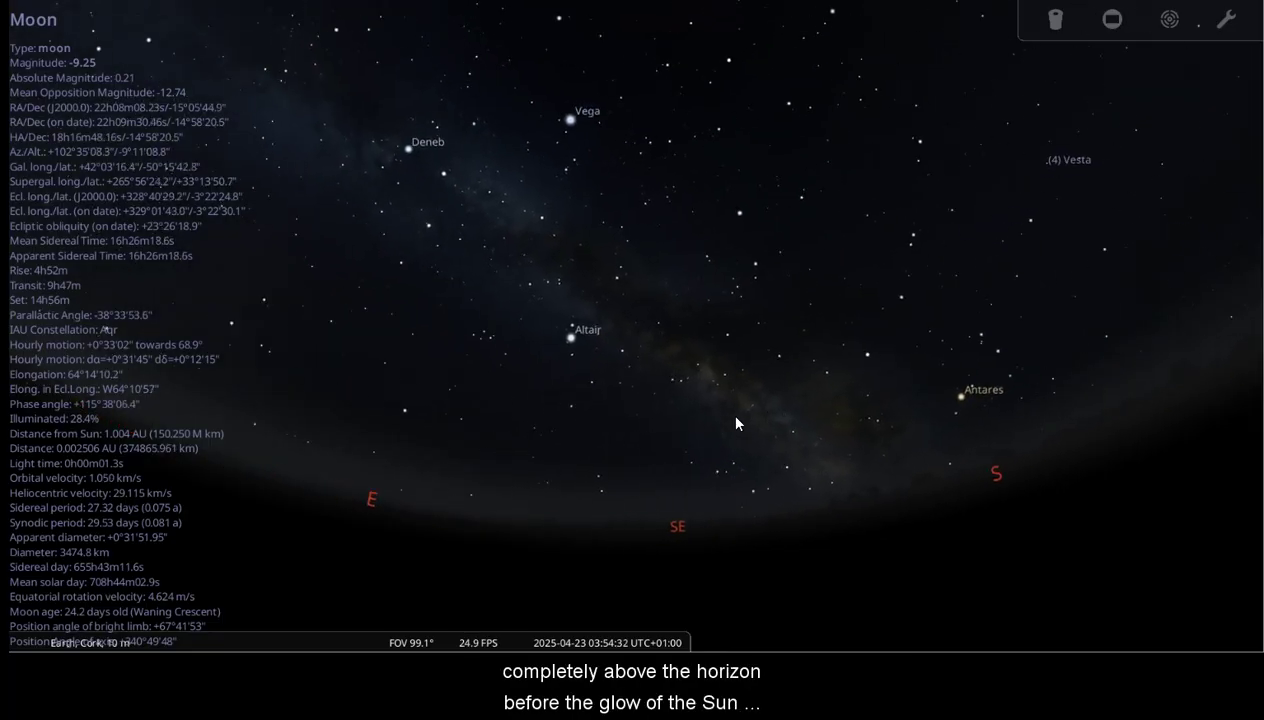
key(Down)
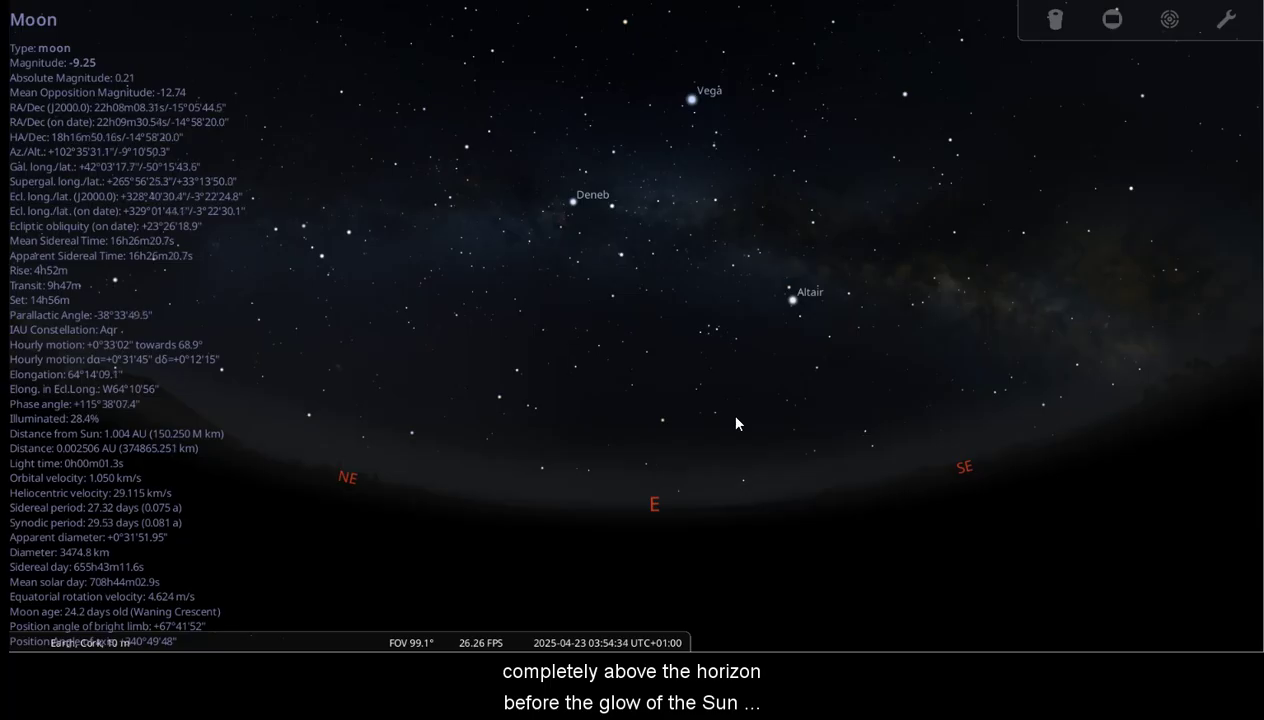
key(Right)
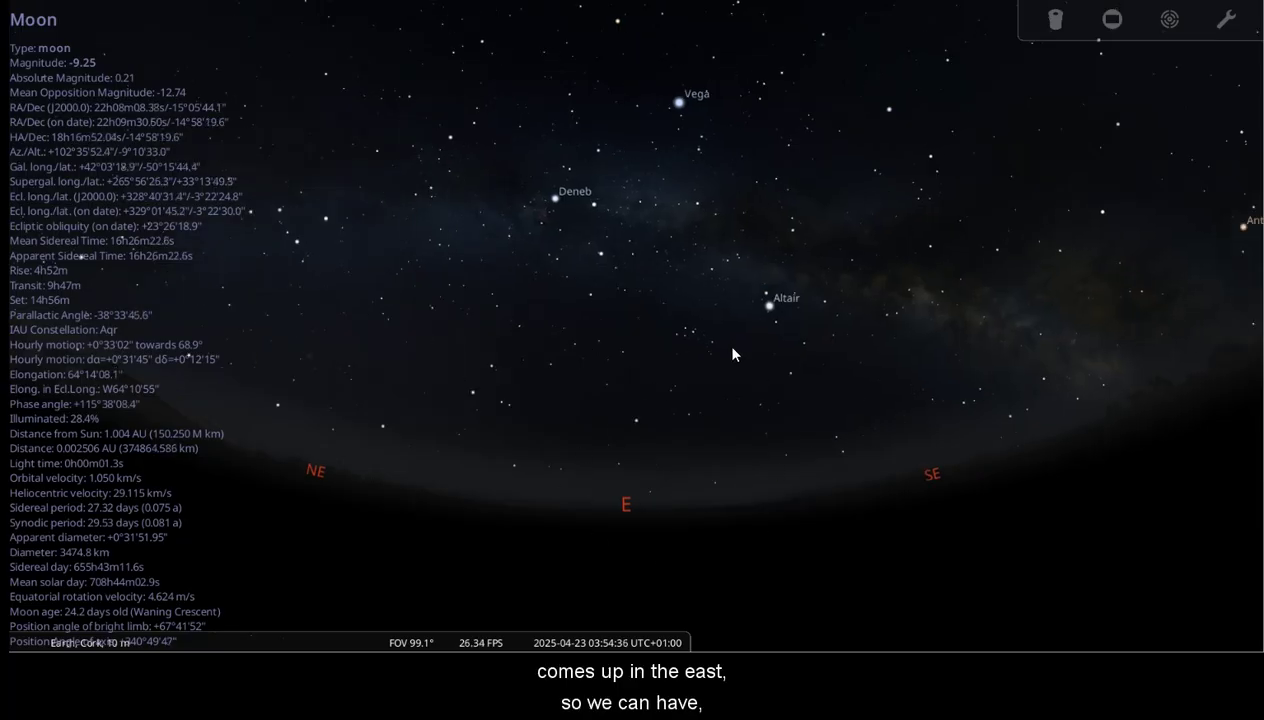
key(Up)
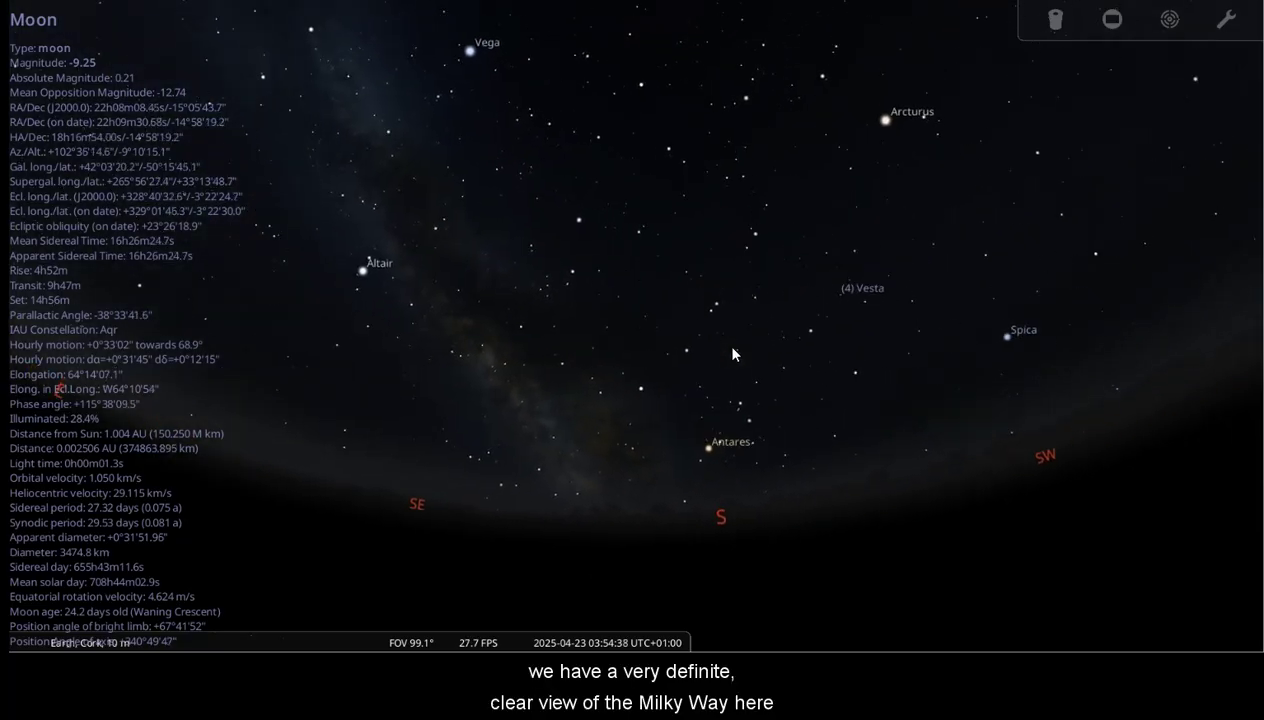
key(Left)
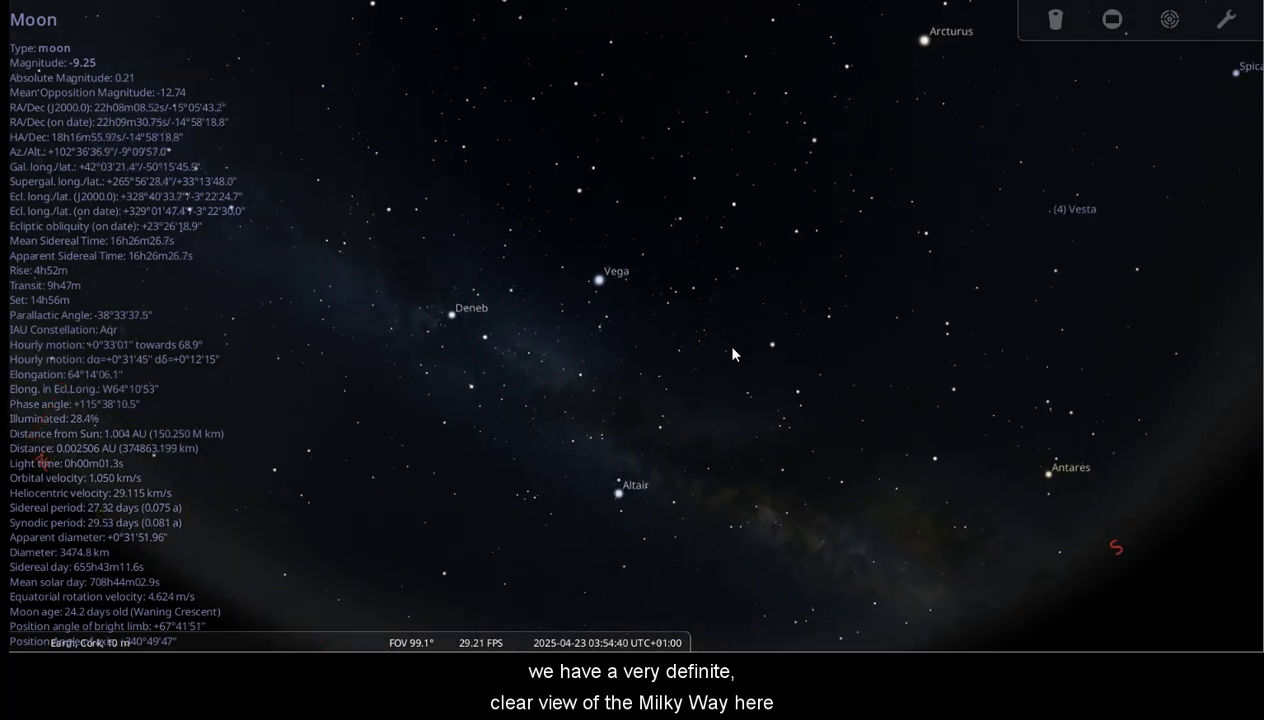
key(Down)
key(Right)
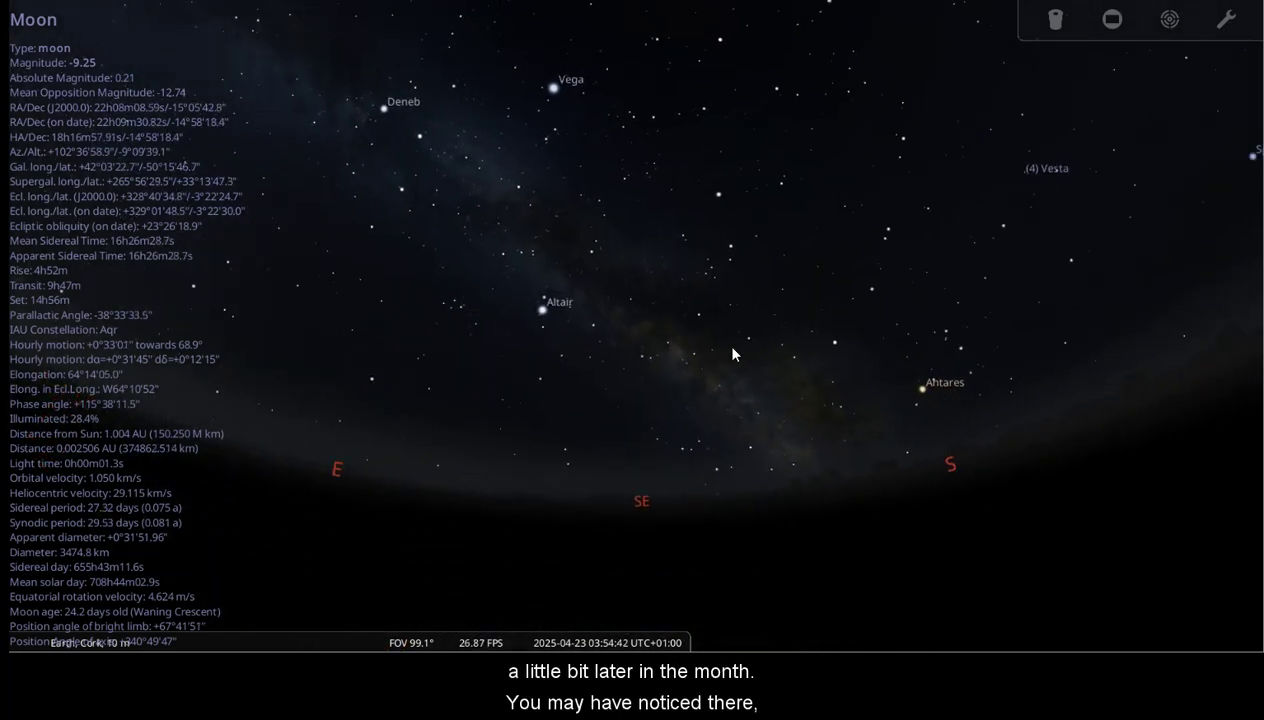
key(Up)
Deselect the Moon and step the date back to 12 April 2025 to trace its path across the southern sky
right_click(733, 354)
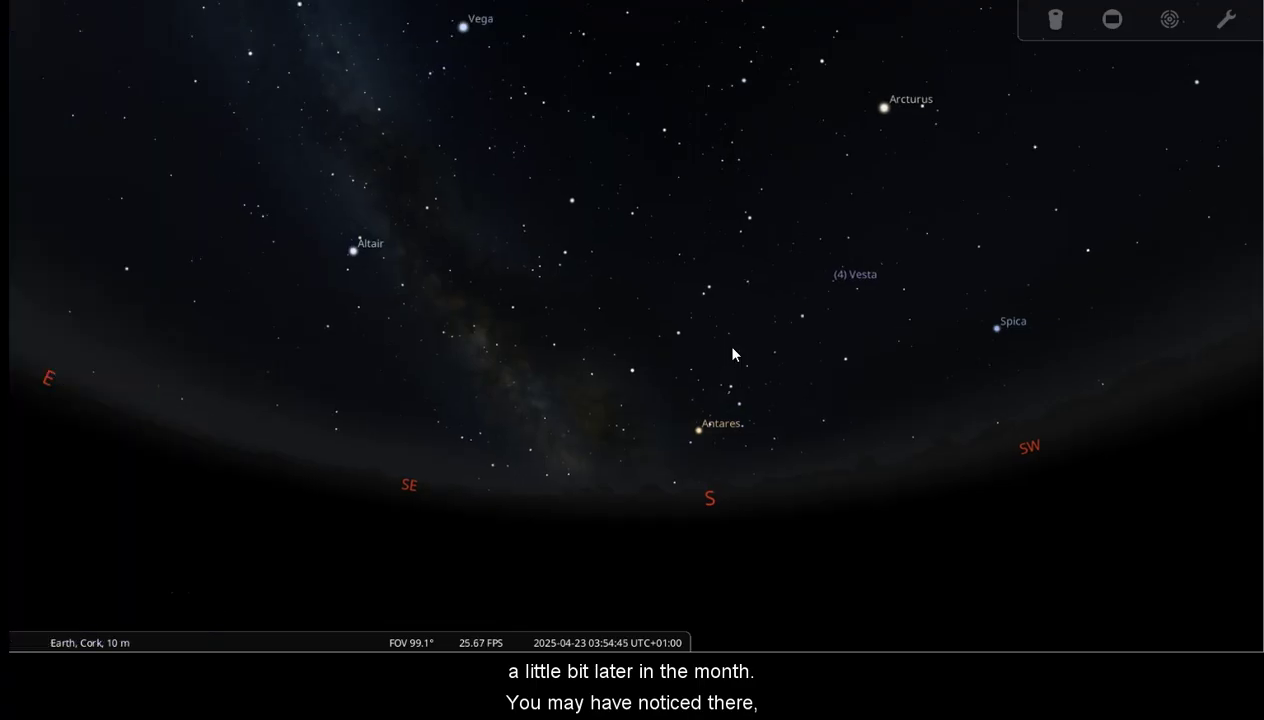
key(minus)
key(minus)
key(minus)
key(minus)
key(minus)
key(minus)
key(minus)
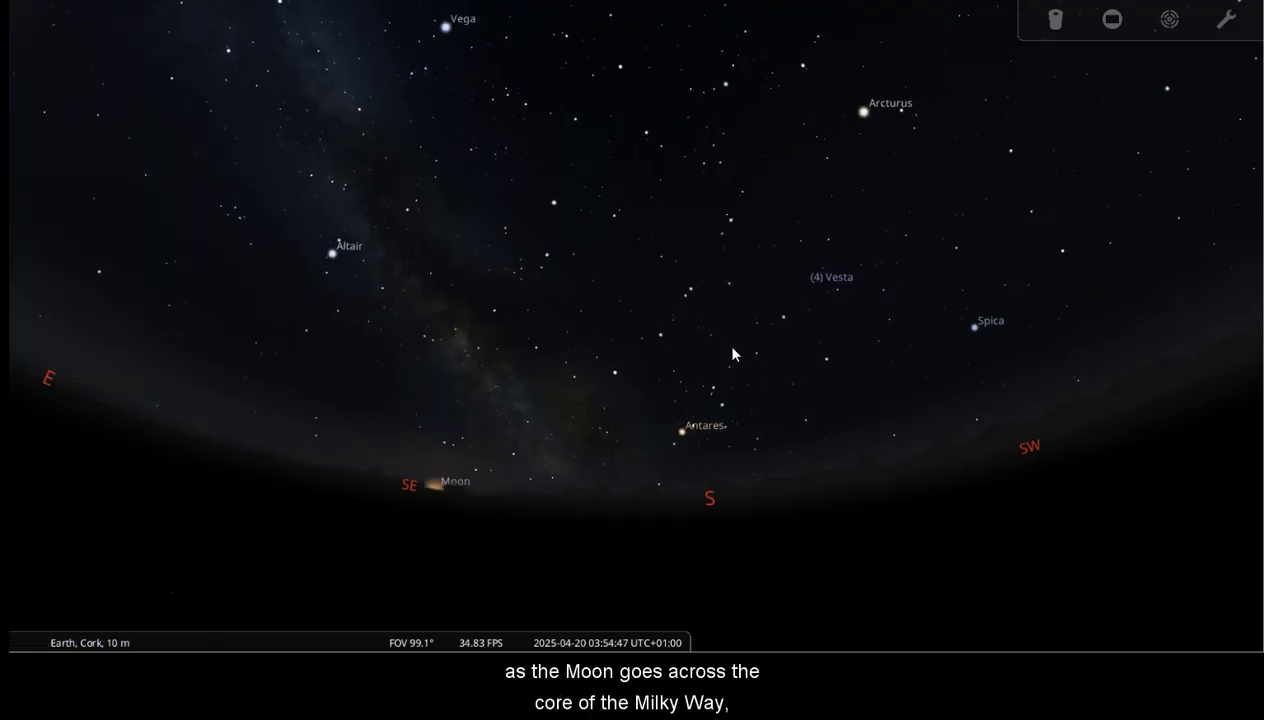
key(minus)
key(minus)
key(minus)
key(minus)
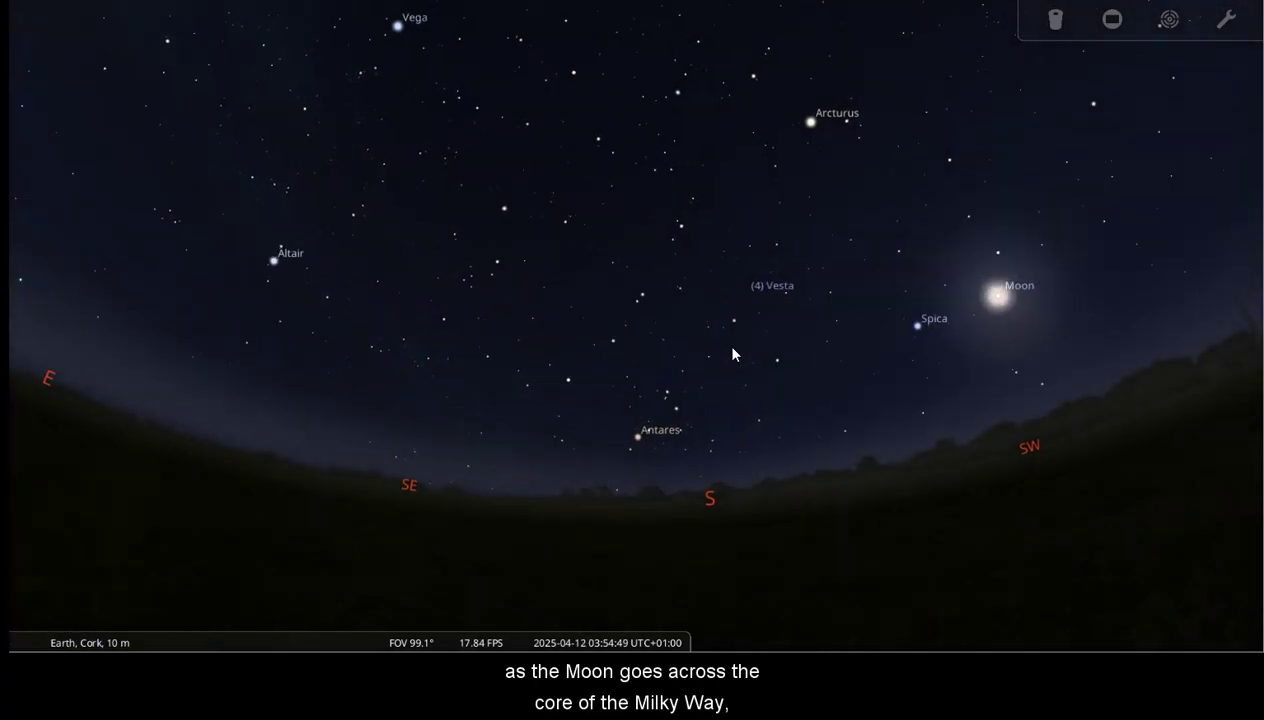
Advance the date twelve days to 24 April 2025 with the southern sky in view
key(equal)
key(equal)
key(equal)
key(equal)
key(equal)
key(equal)
key(equal)
key(equal)
key(equal)
key(equal)
key(equal)
key(equal)
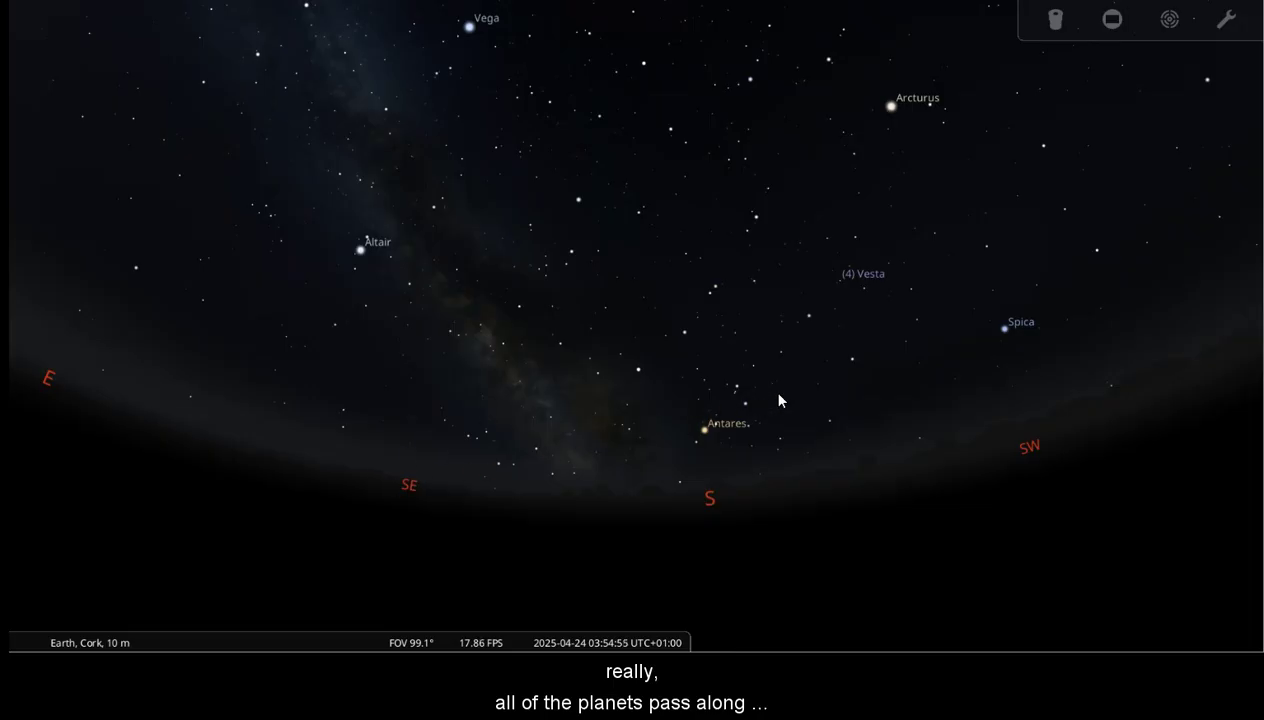
Display the Ecliptic (J2000) line on the sky and close the viewing options
click(26, 360)
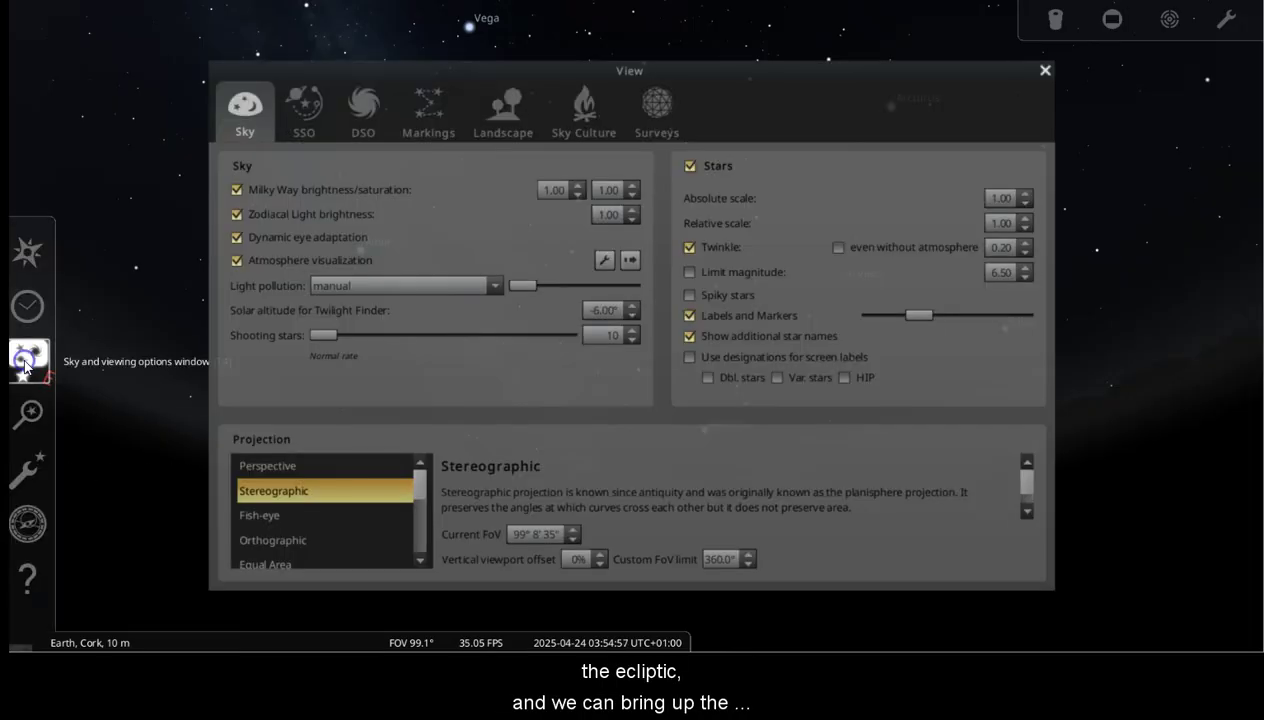
click(420, 110)
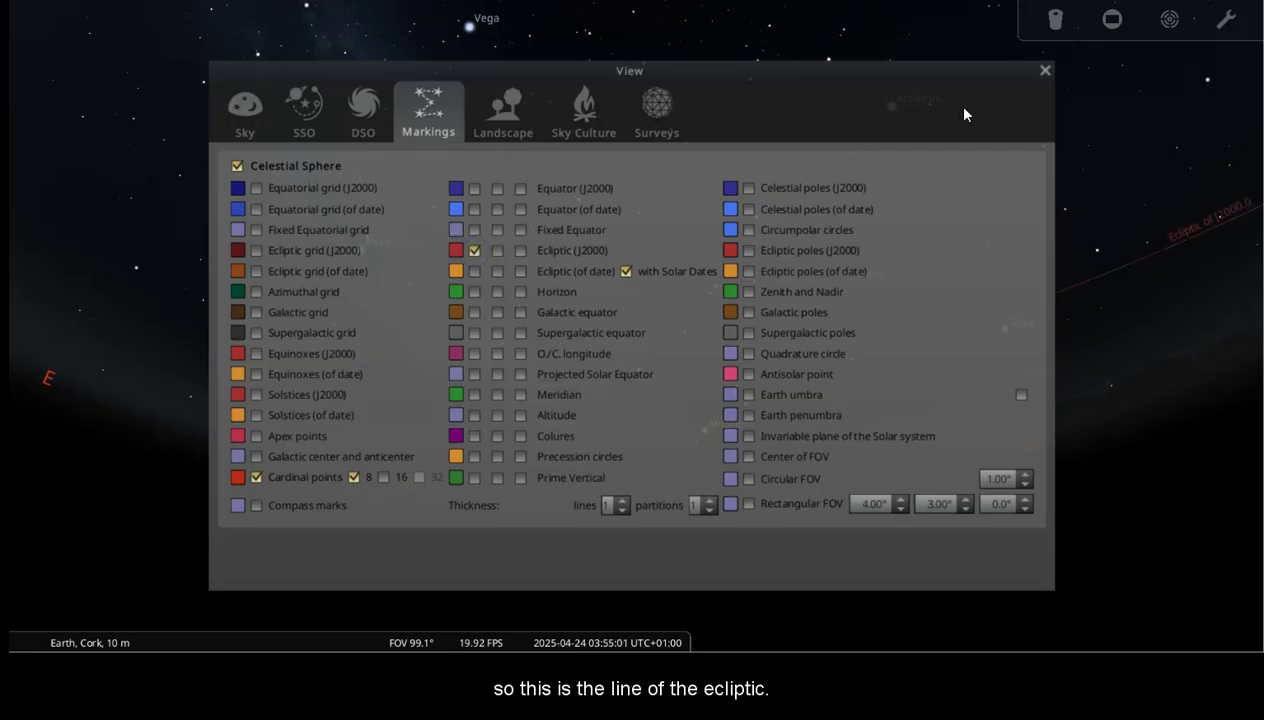
click(1043, 73)
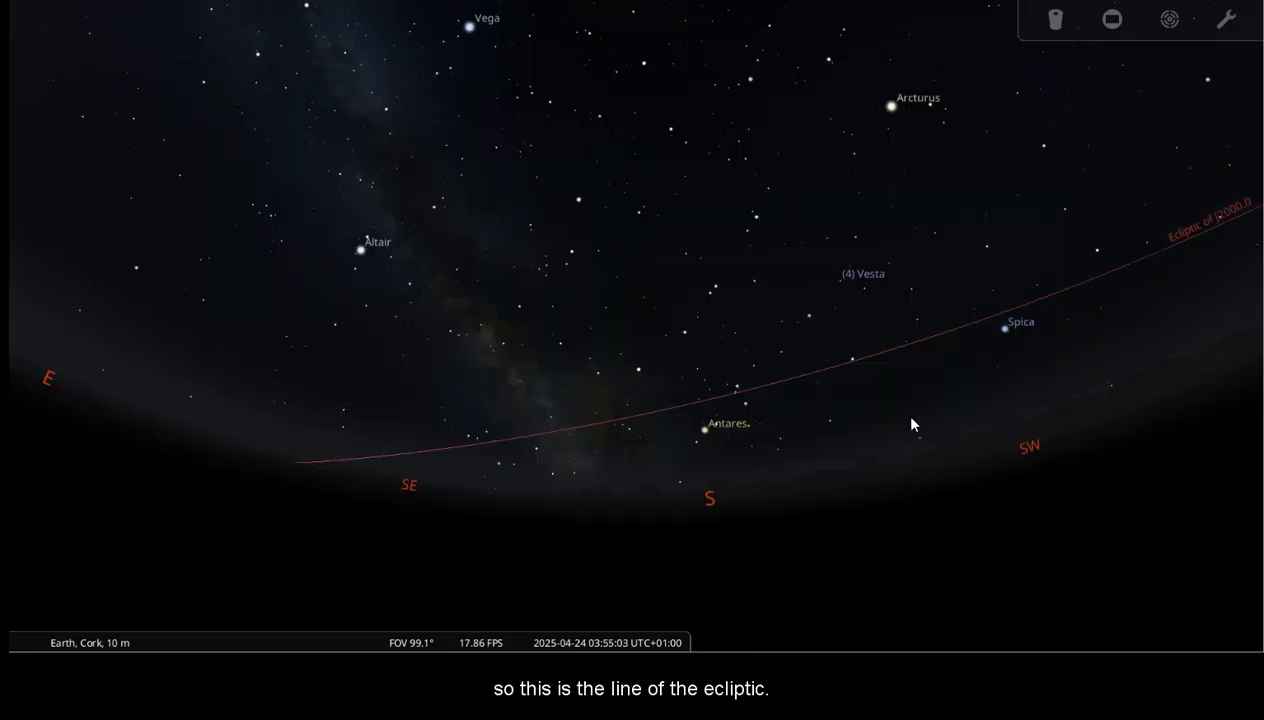
Move the time to about 13:02 on 24 April 2025 and hide the atmosphere
click(861, 463)
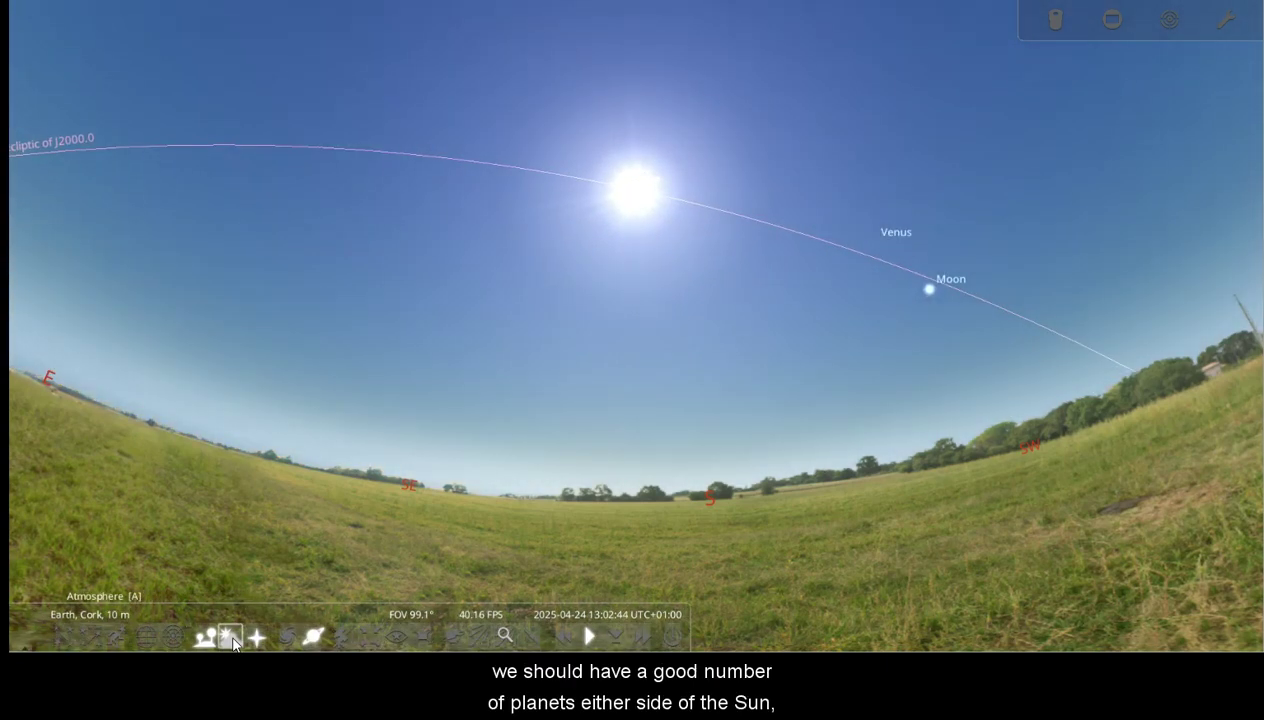
click(229, 637)
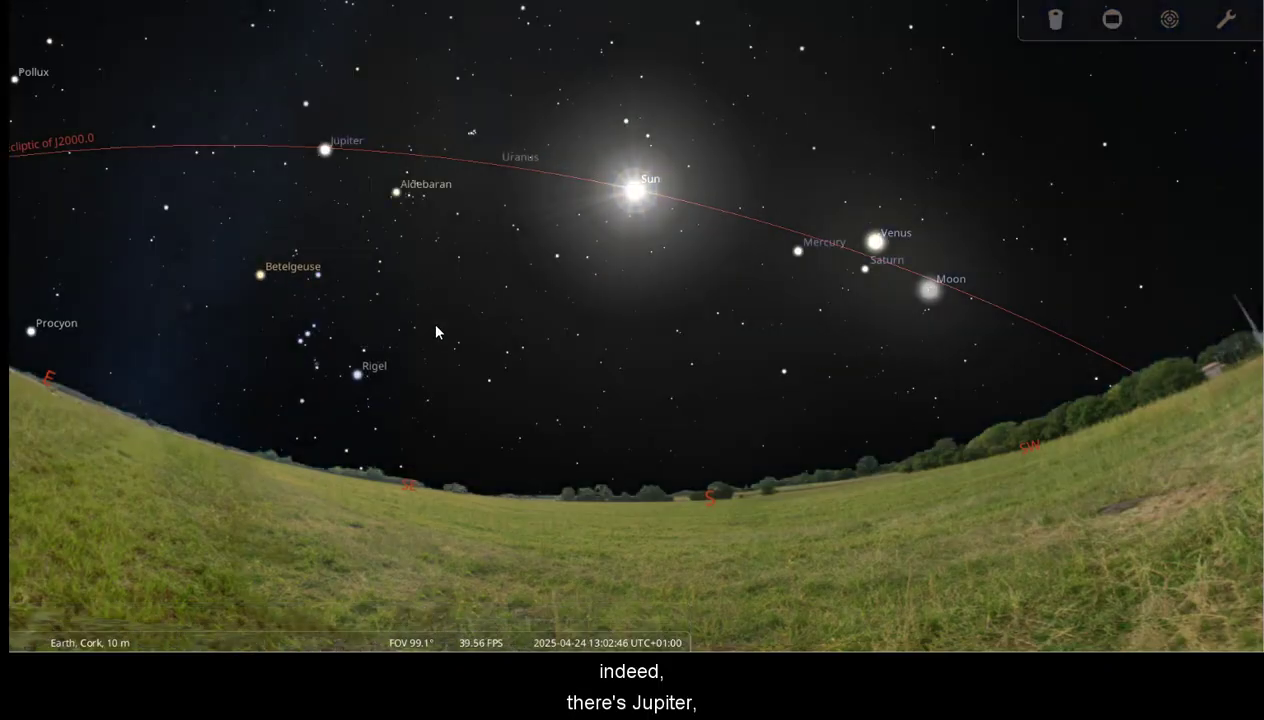
Examine the planets along the ecliptic from Mars to the Moon, looking closely at Mercury, Venus, Saturn and Neptune
key(Left)
key(Left)
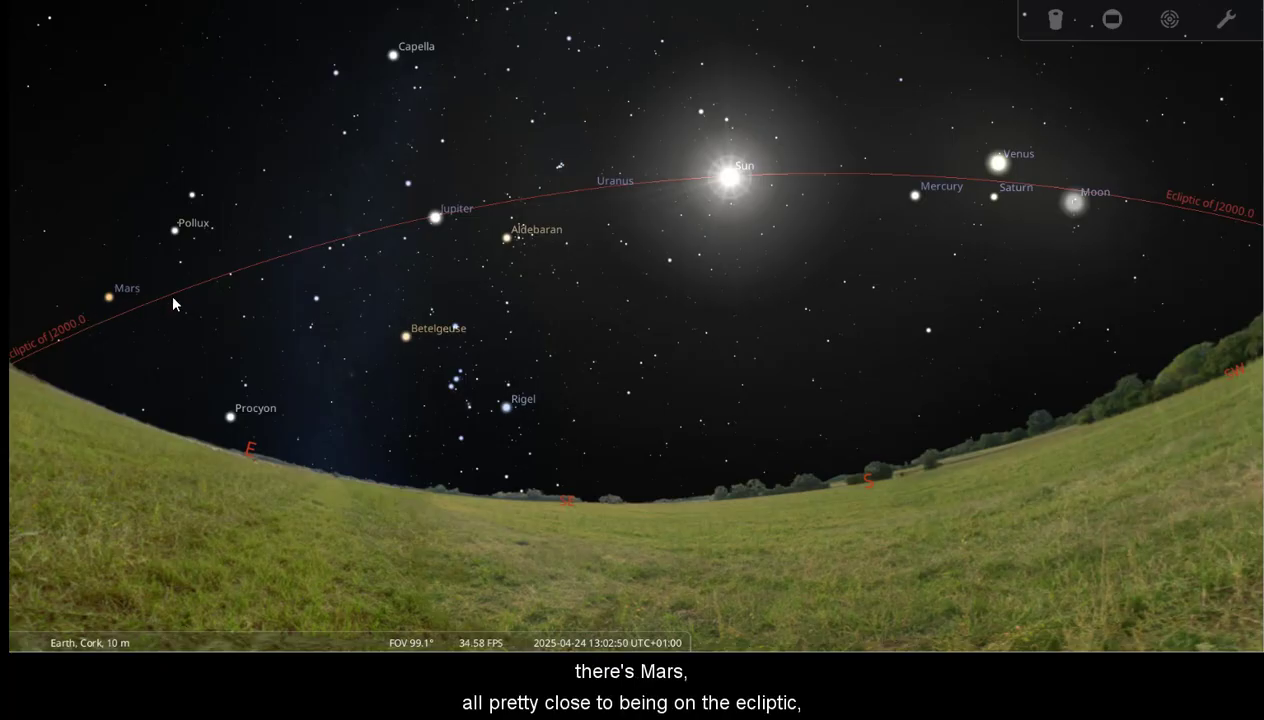
key(Right)
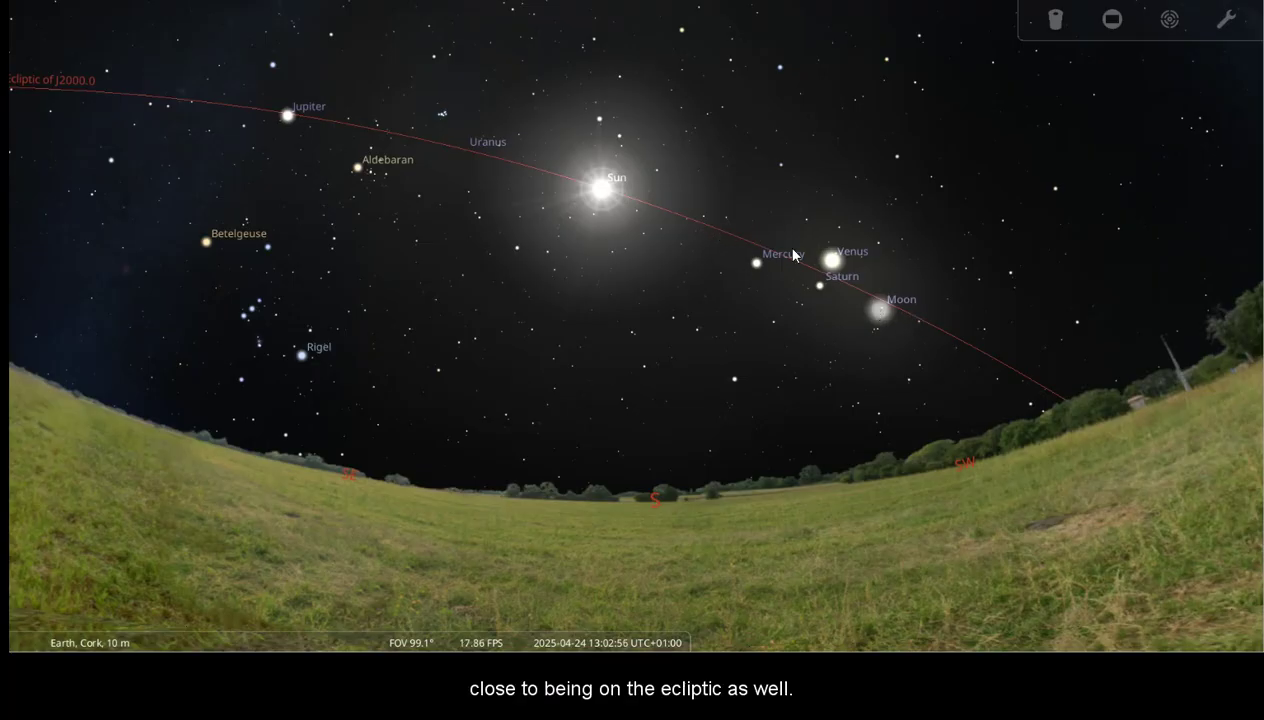
scroll(850, 297, up, 8)
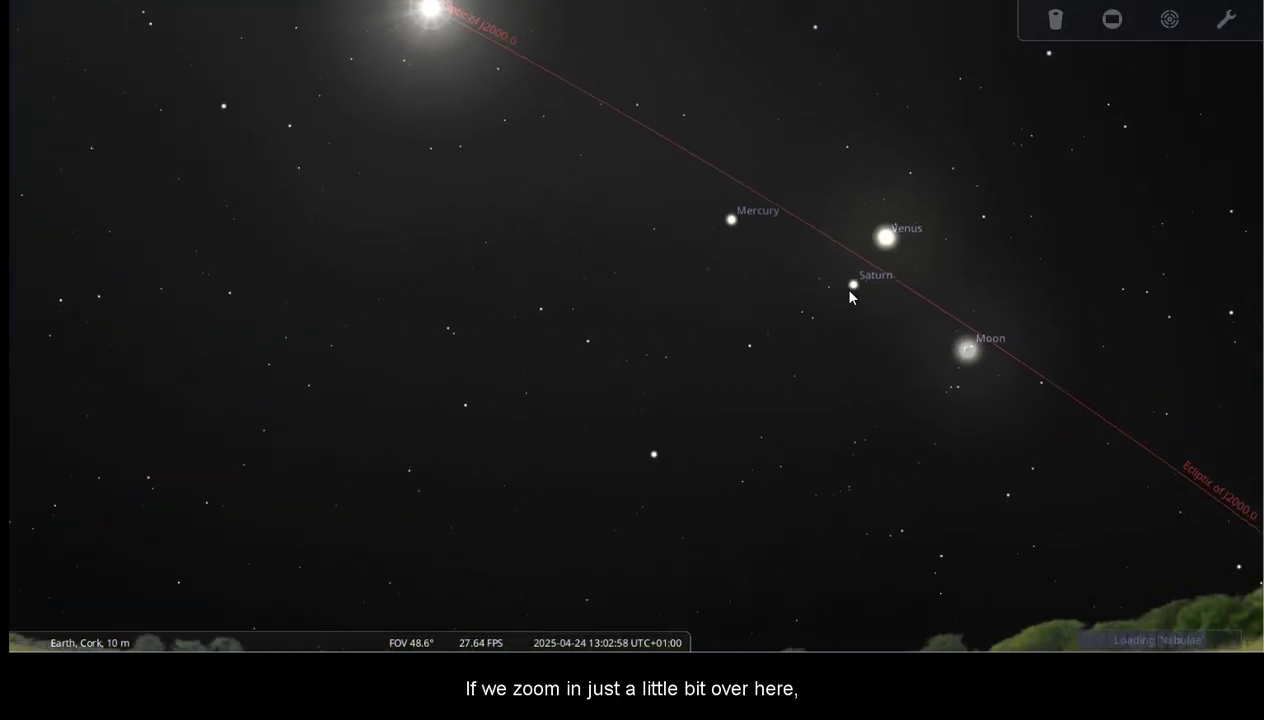
scroll(850, 297, up, 4)
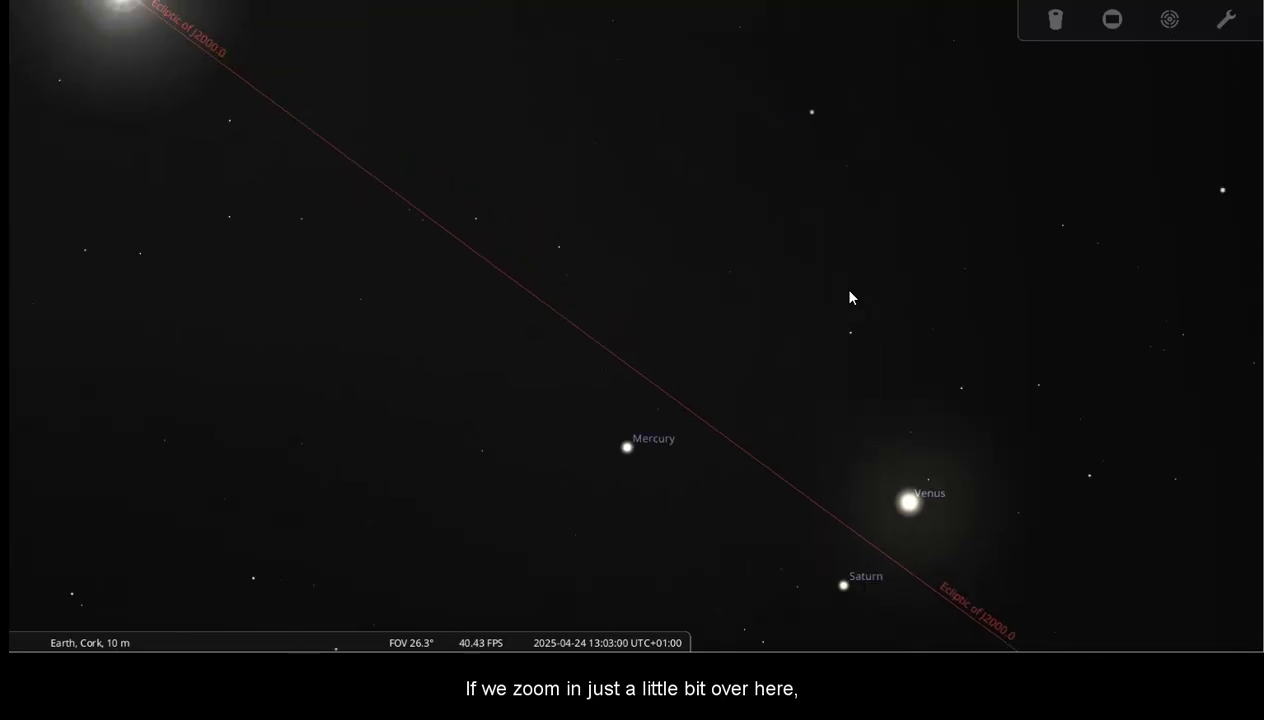
key(Down)
key(Right)
scroll(850, 297, up, 4)
scroll(850, 297, down, 10)
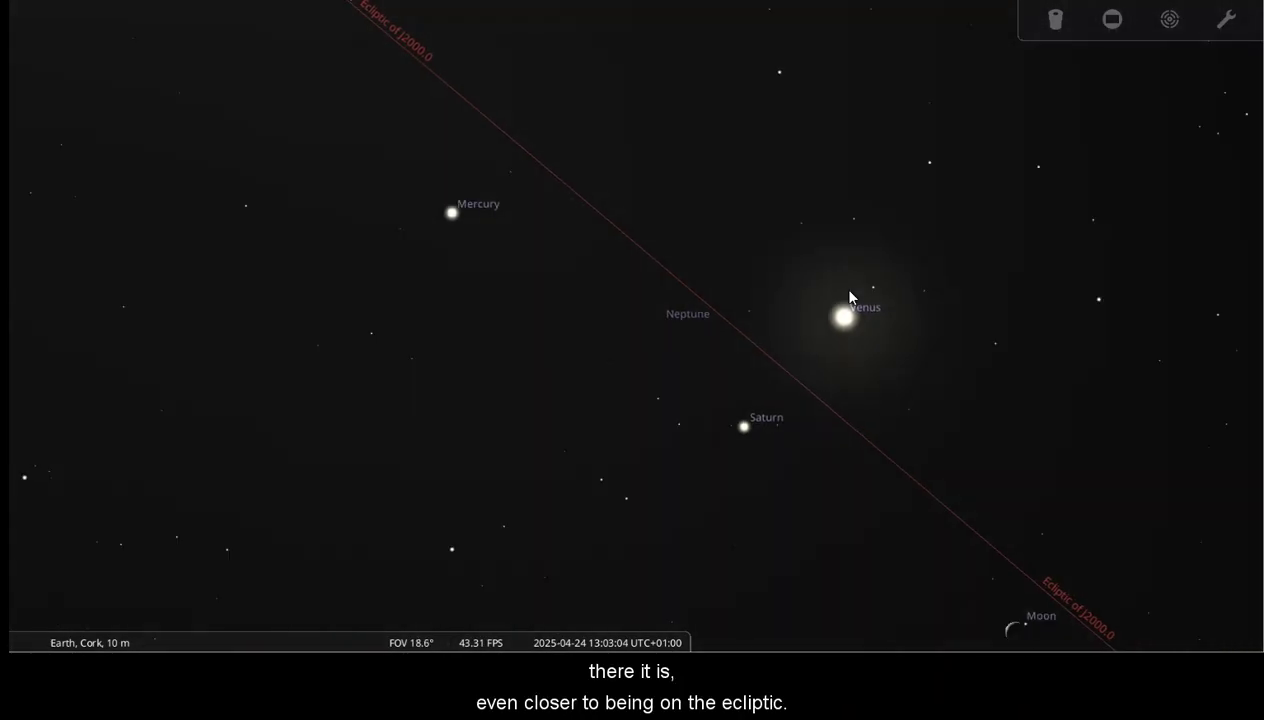
key(Left)
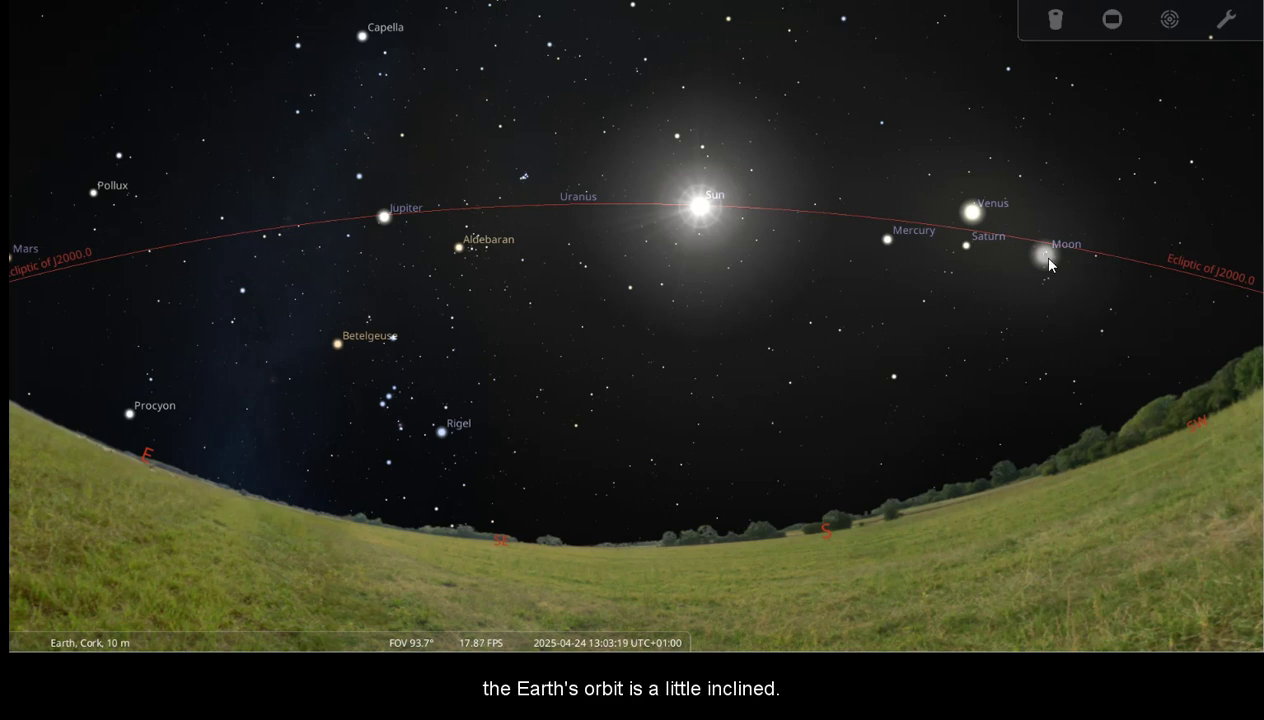
Rewind the time to about 04:25 on 24 April 2025 and return it to normal speed
key(j)
key(j)
key(j)
key(j)
key(j)
key(j)
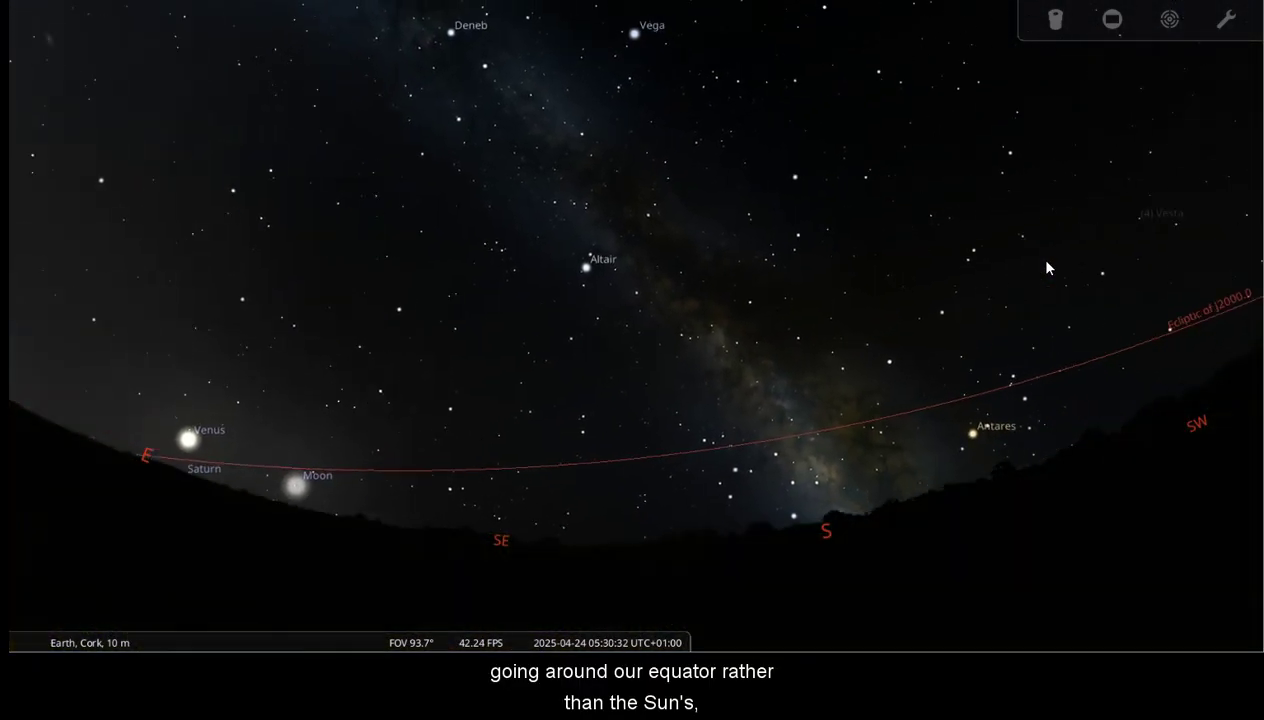
key(k)
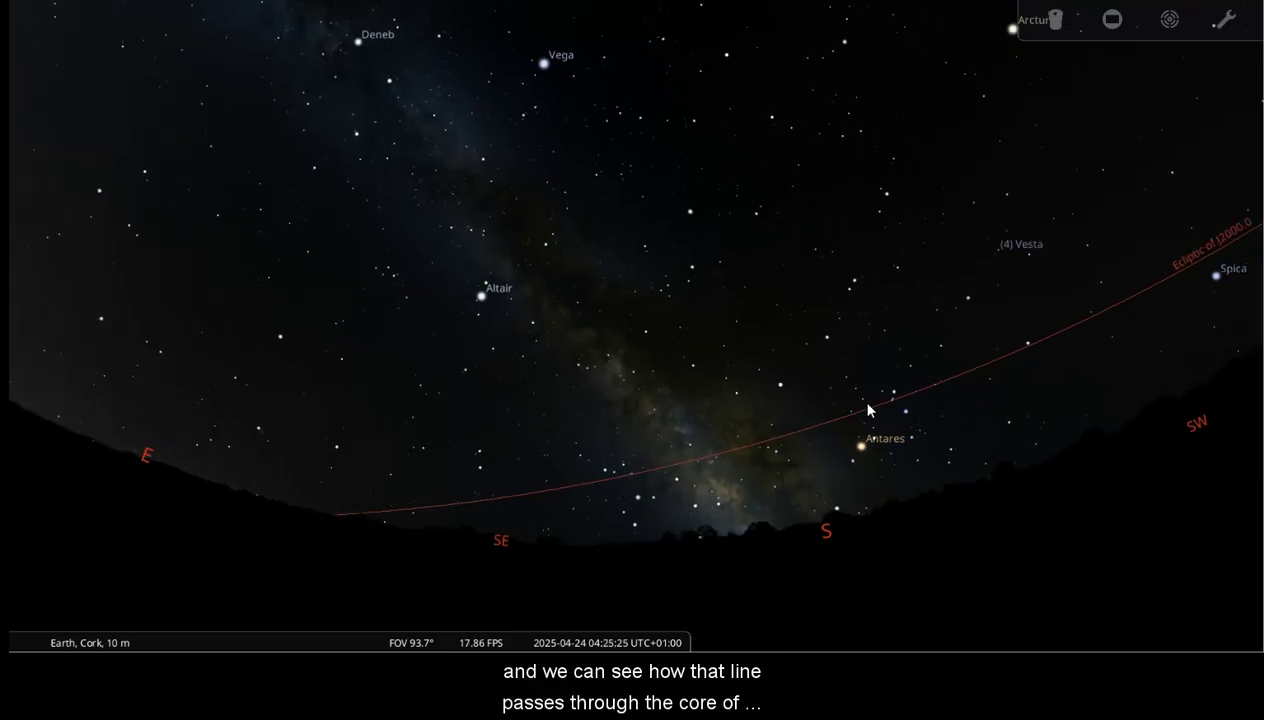
Follow the Milky Way to the northeastern sky and zoom in on the Andromeda Galaxy above Mirach to a field of view of about 2°
key(Left)
key(Up)
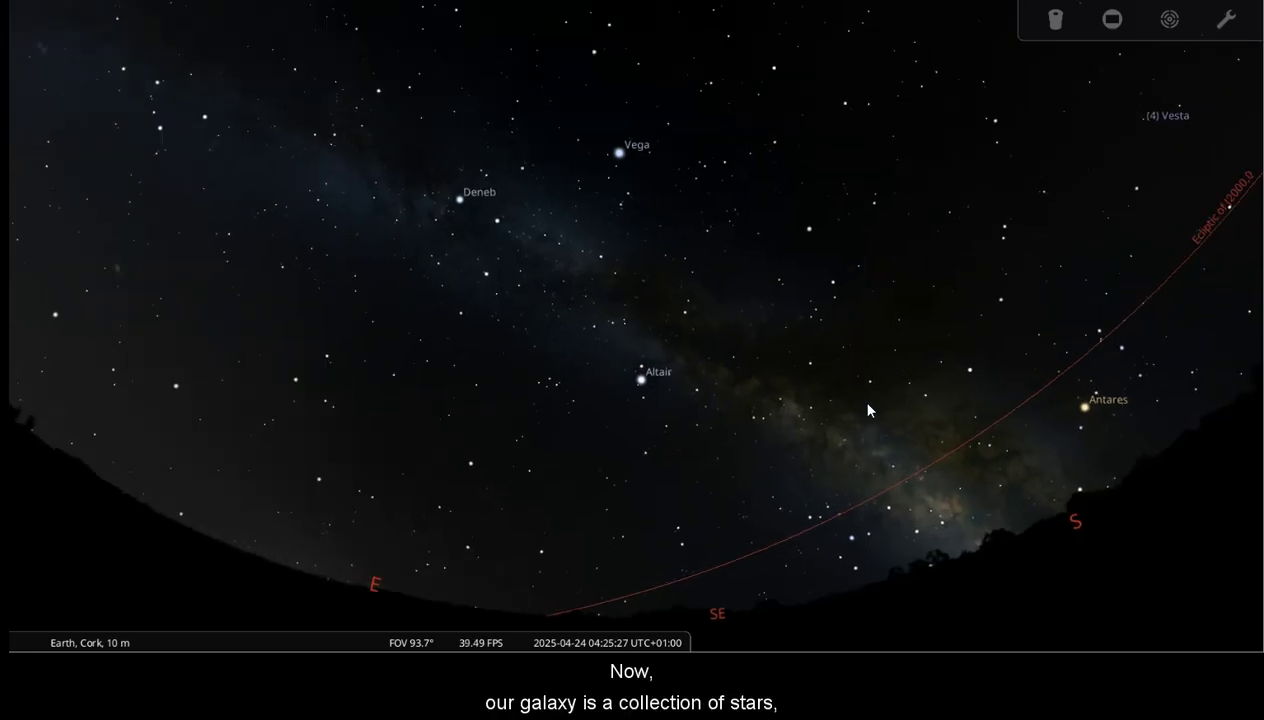
key(Left)
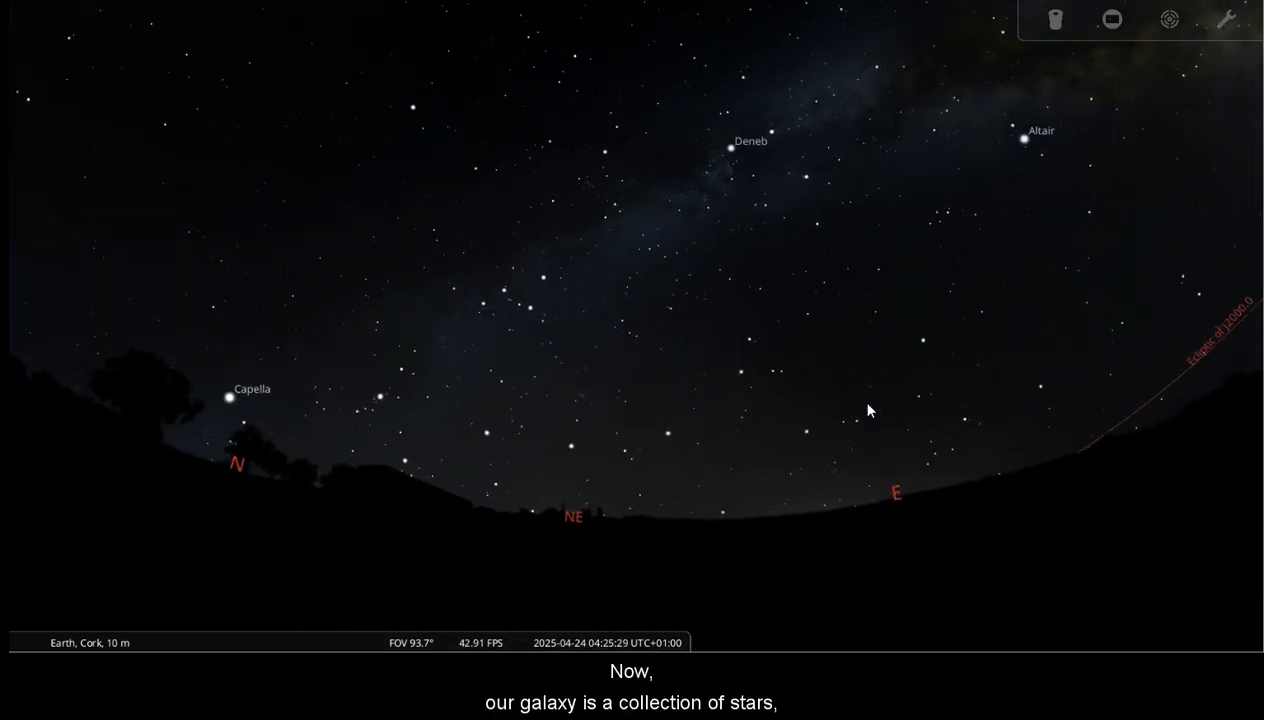
key(Left)
key(Down)
key(Up)
key(Page_Up)
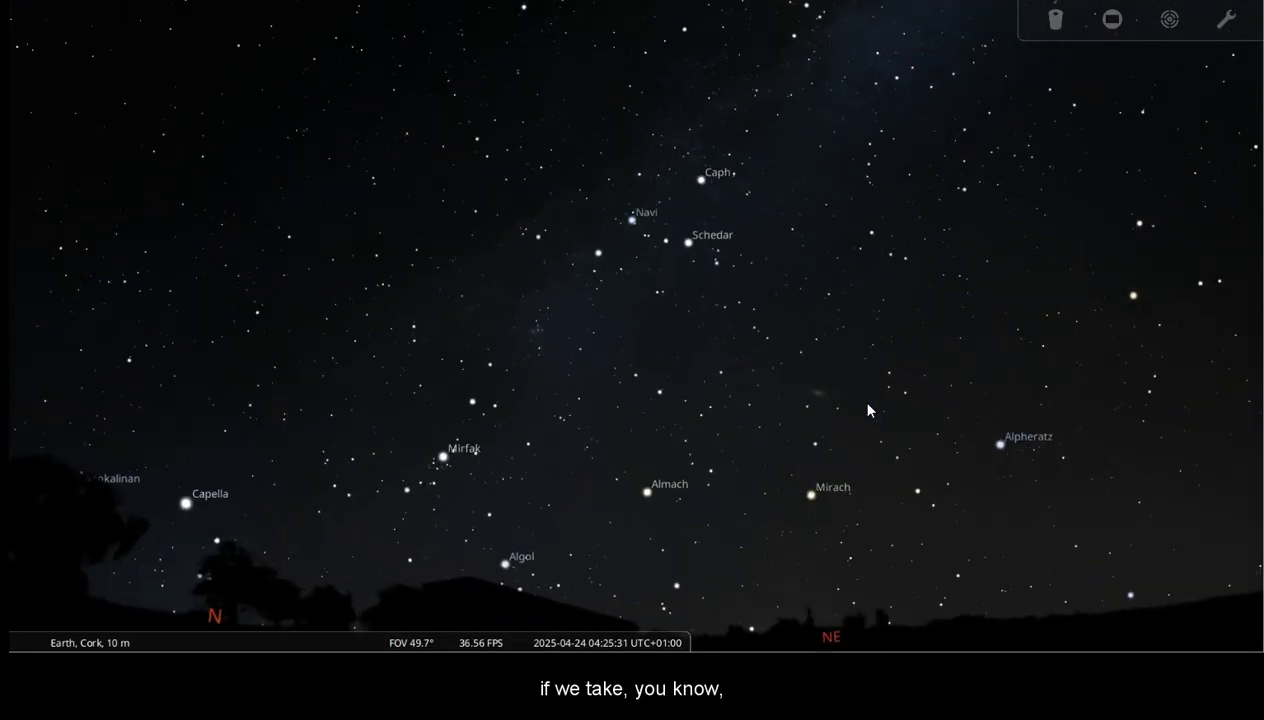
key(Page_Up)
key(Right)
key(Down)
key(Page_Up)
key(Left)
key(Down)
key(Page_Up)
scroll(868, 410, up, 3)
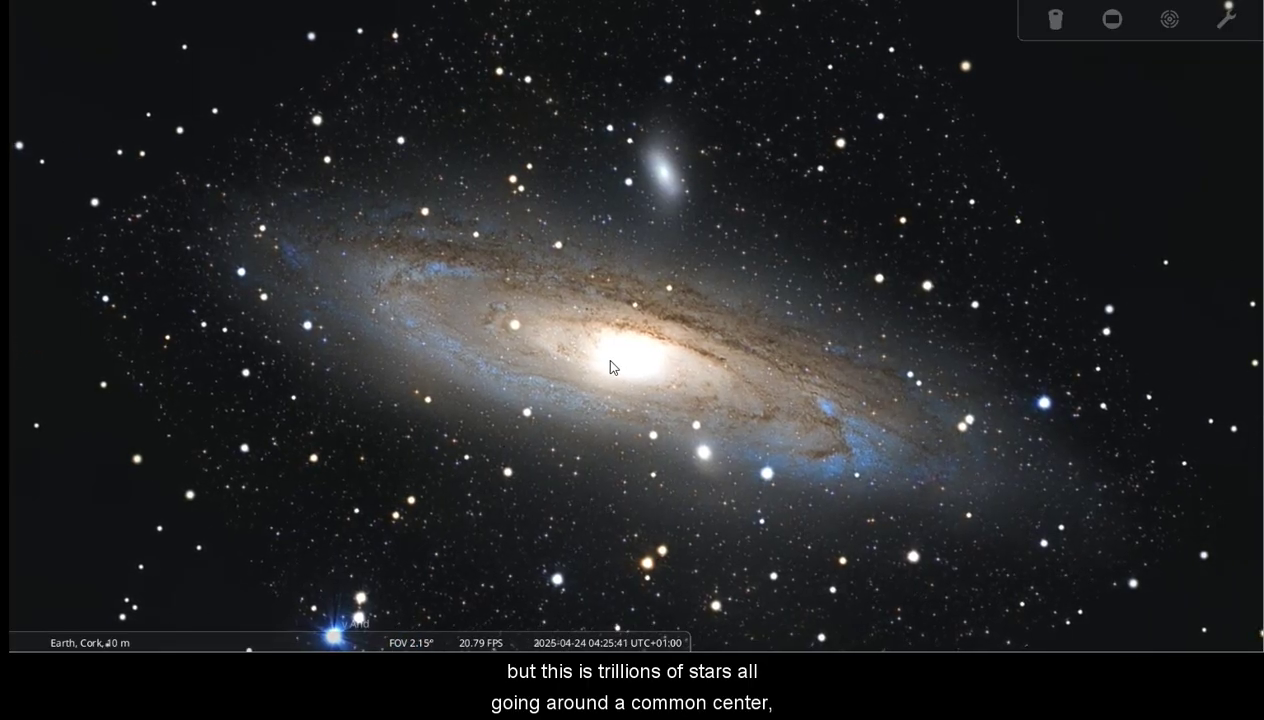
Leave the Andromeda Galaxy and zoom in on a grand design spiral galaxy to a field of view of about 0.24°
scroll(610, 361, down, 5)
scroll(610, 361, down, 5)
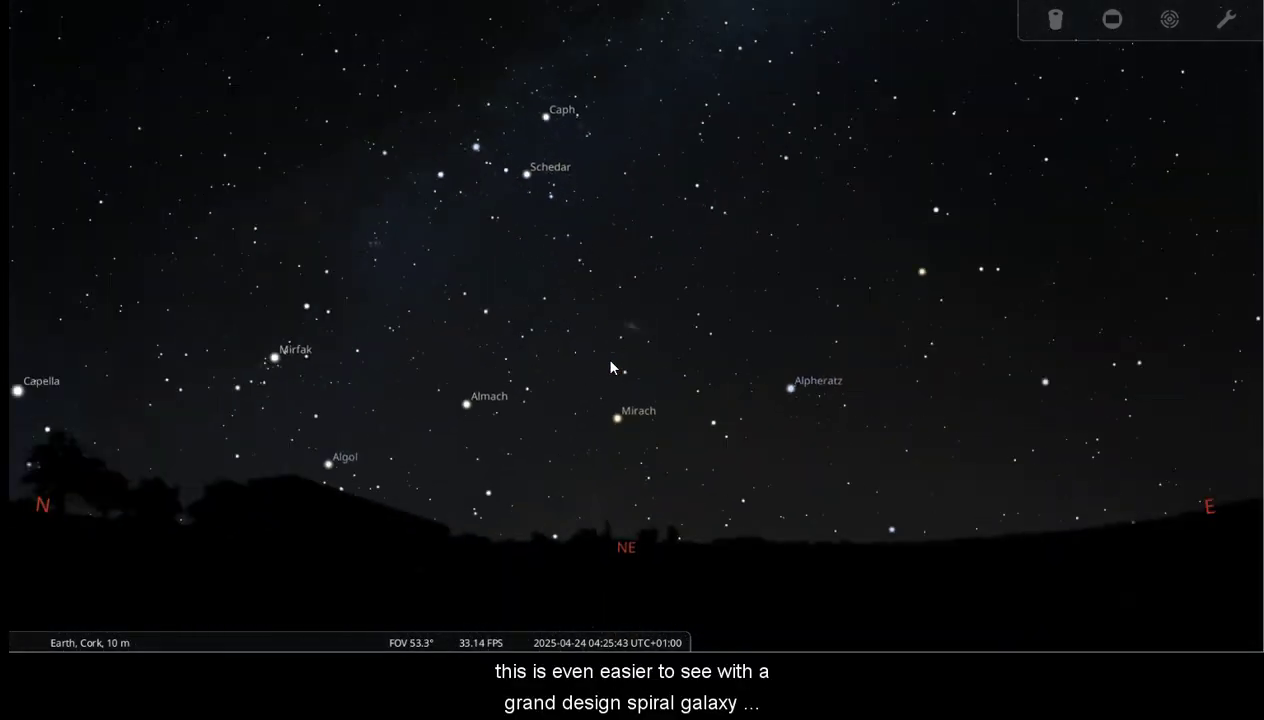
key(Left)
key(slash)
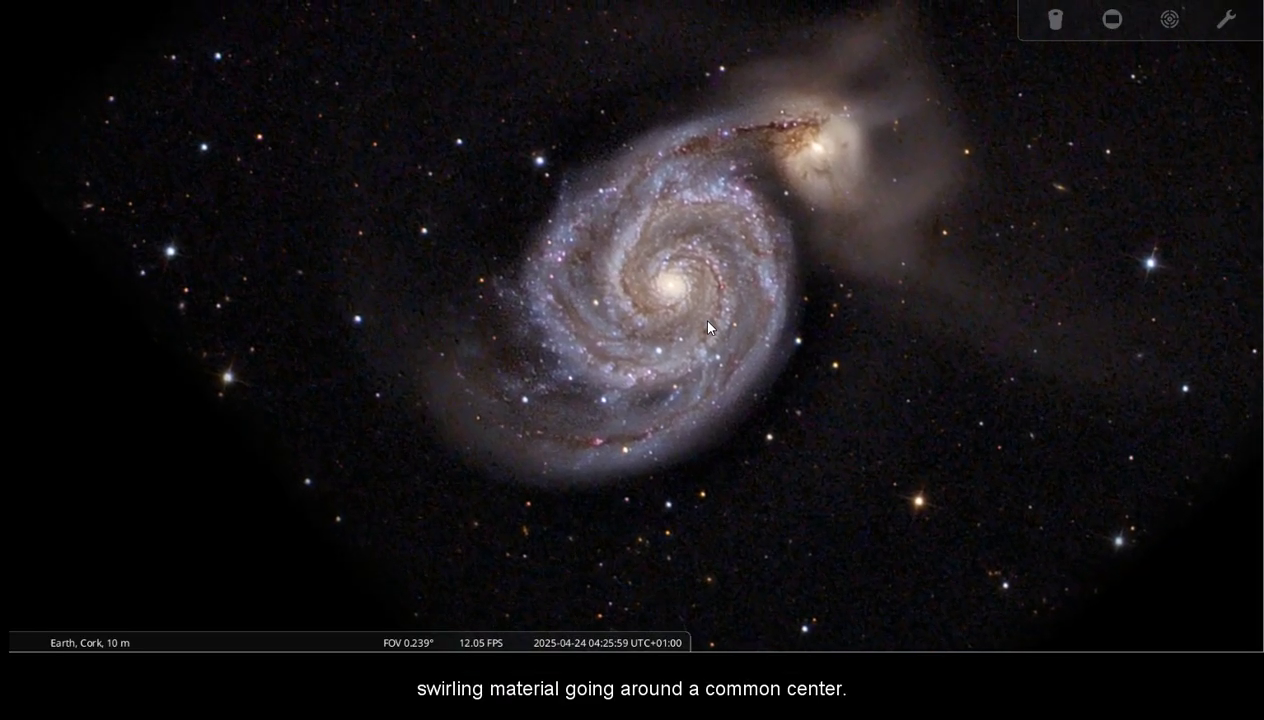
Return to the southern sky and zoom in on the Milky Way above the horizon to a field of view of about 51°
scroll(676, 300, down, 3)
scroll(676, 300, down, 10)
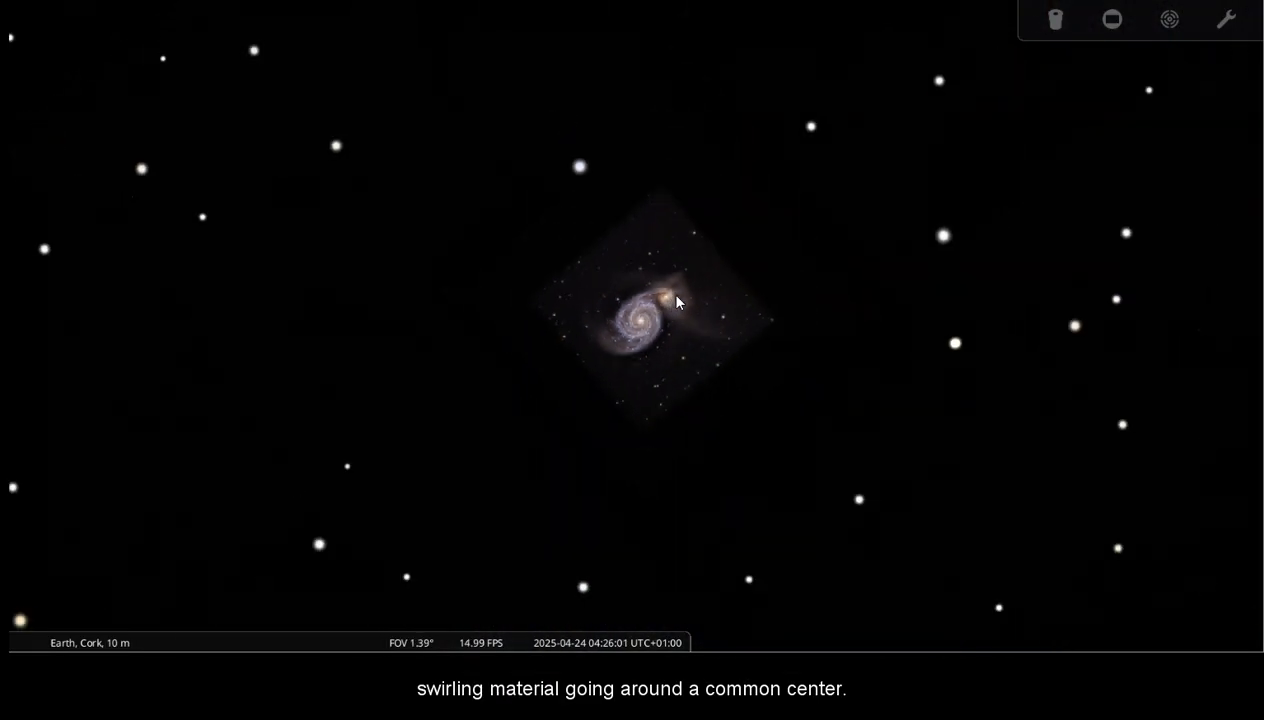
scroll(676, 302, down, 10)
key(Right)
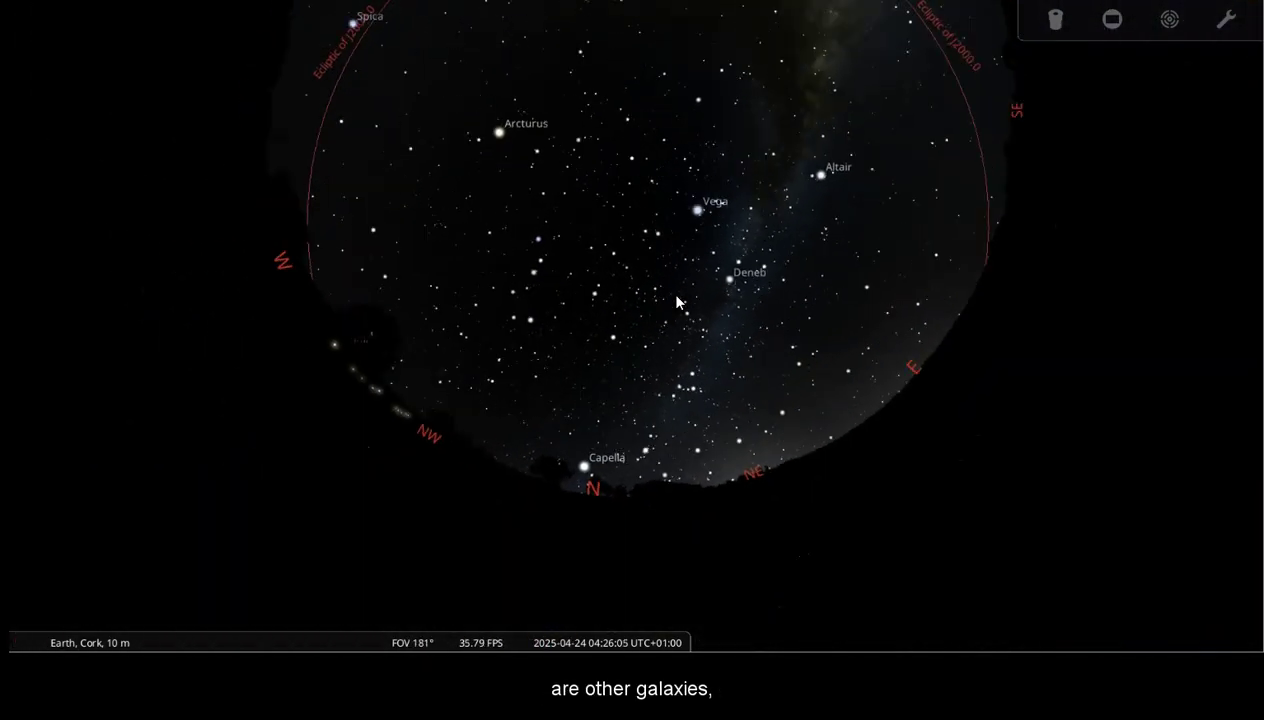
key(Right)
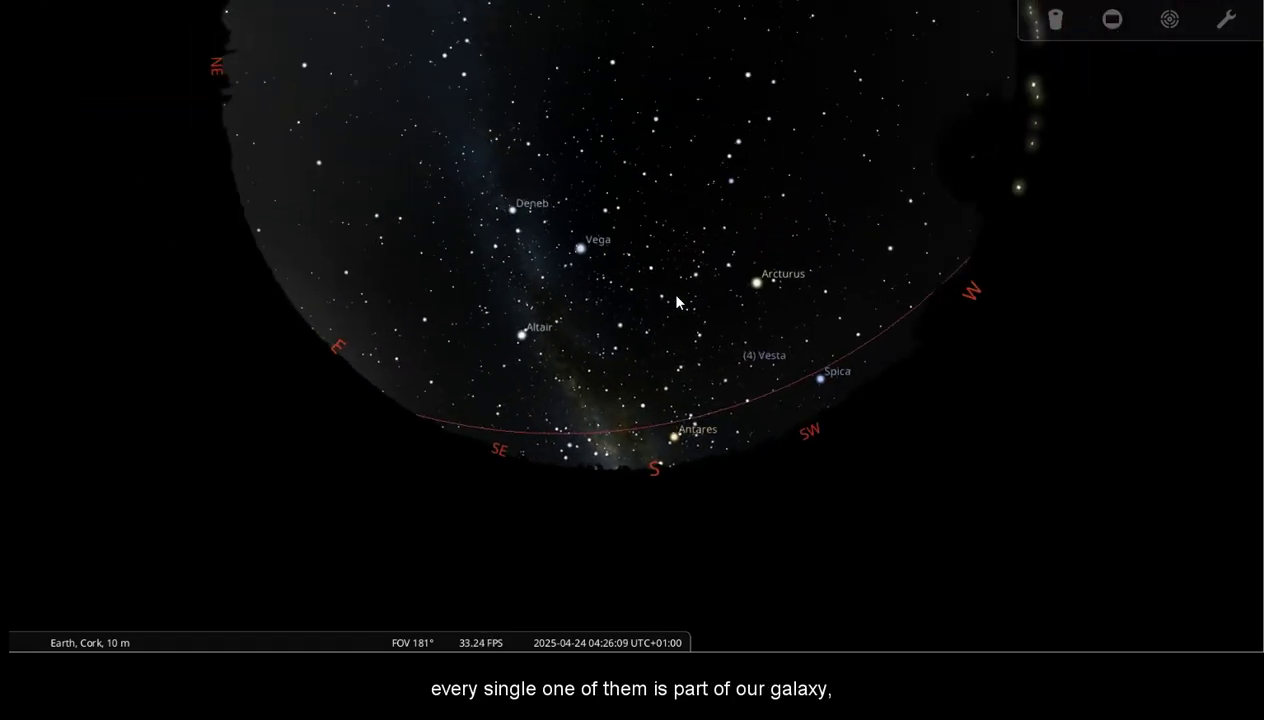
key(Down)
key(Page_Up)
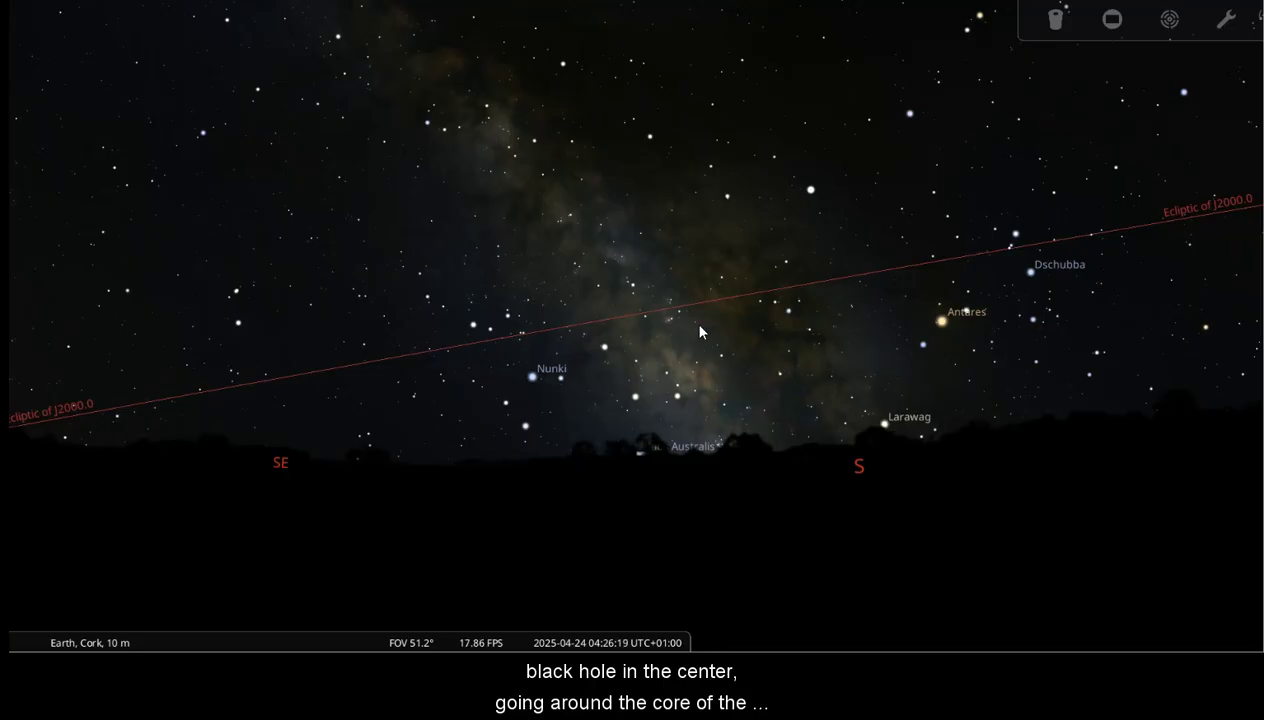
Show the galactic equator line in the sky alongside the ecliptic, with a field of view of about 125°
scroll(700, 332, down, 3)
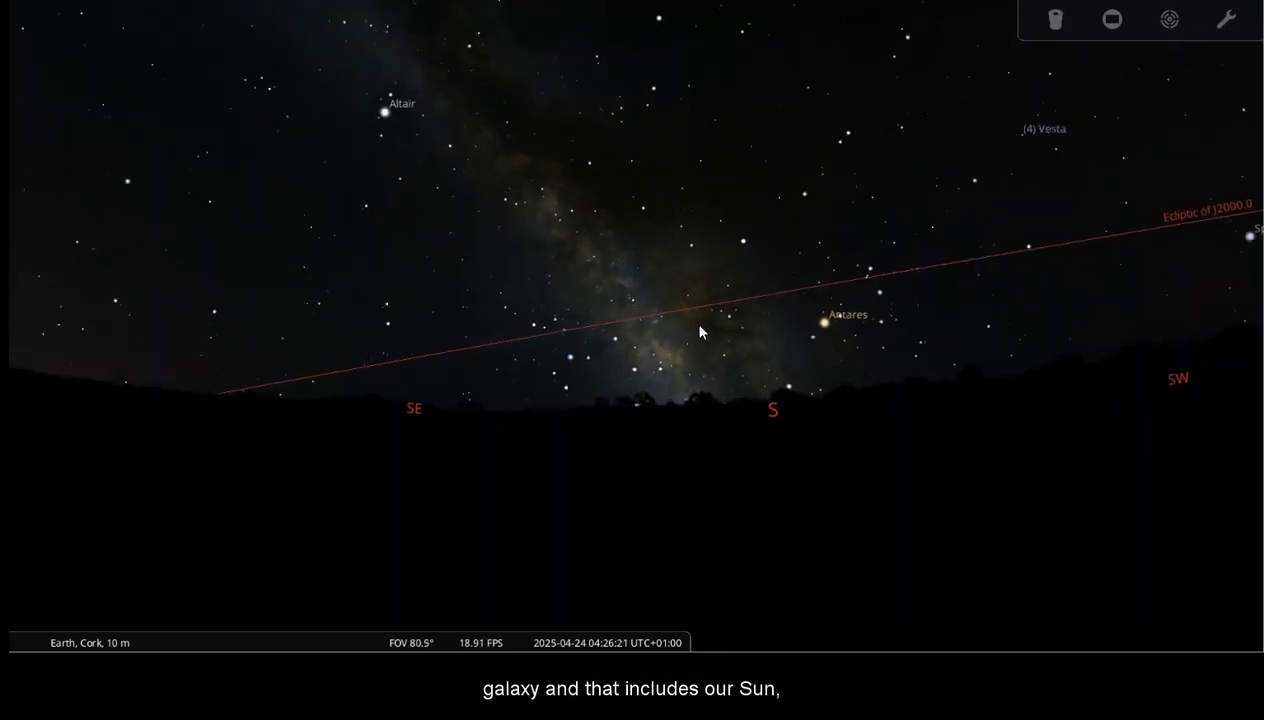
scroll(700, 332, down, 3)
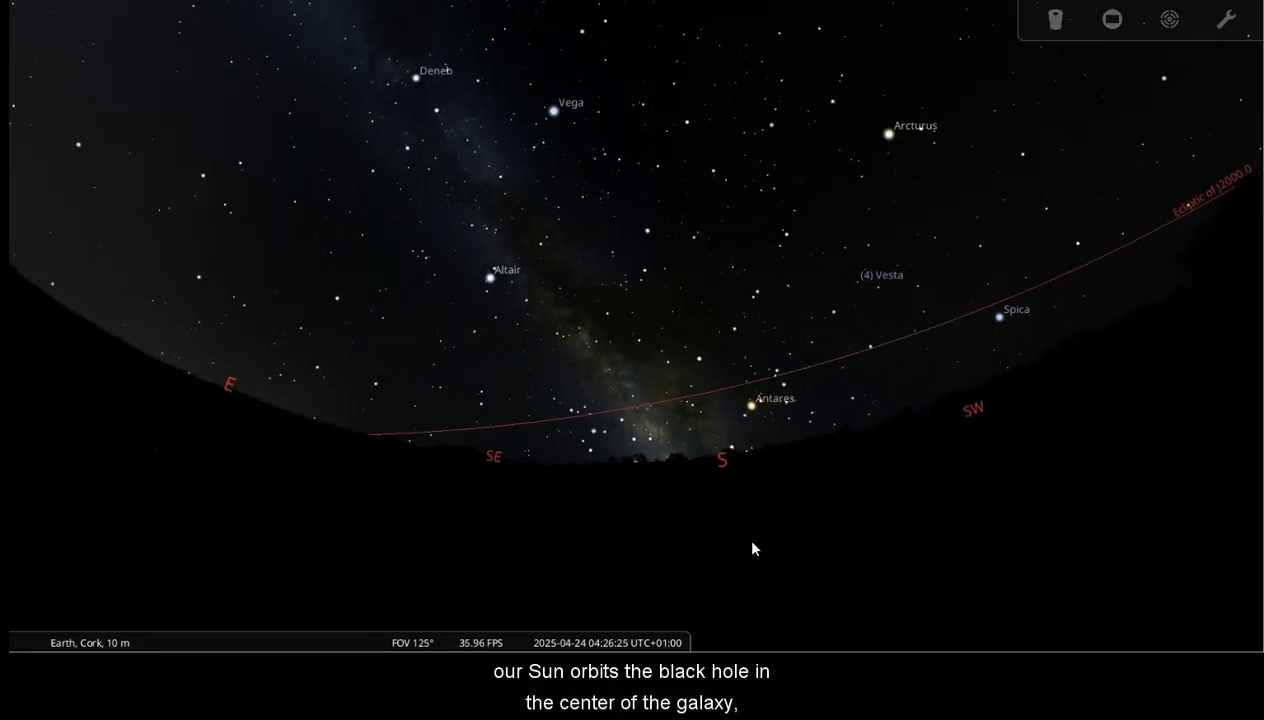
mouse_move(25, 340)
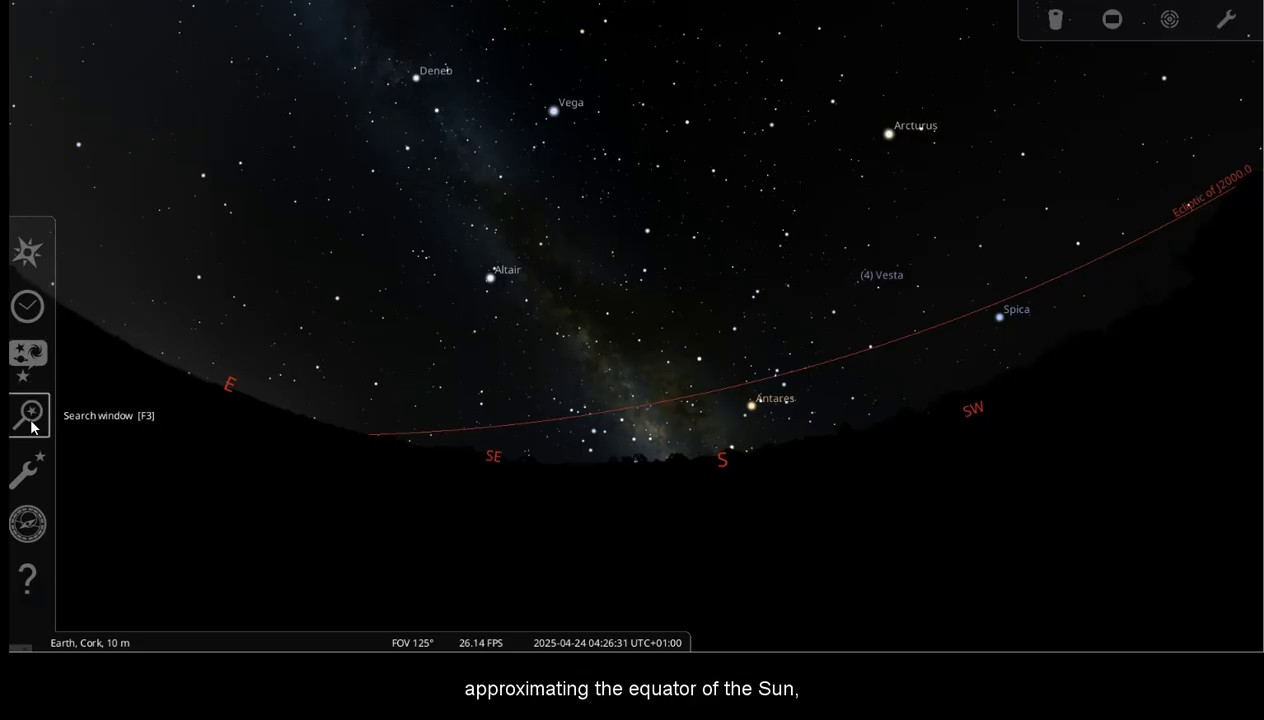
click(30, 358)
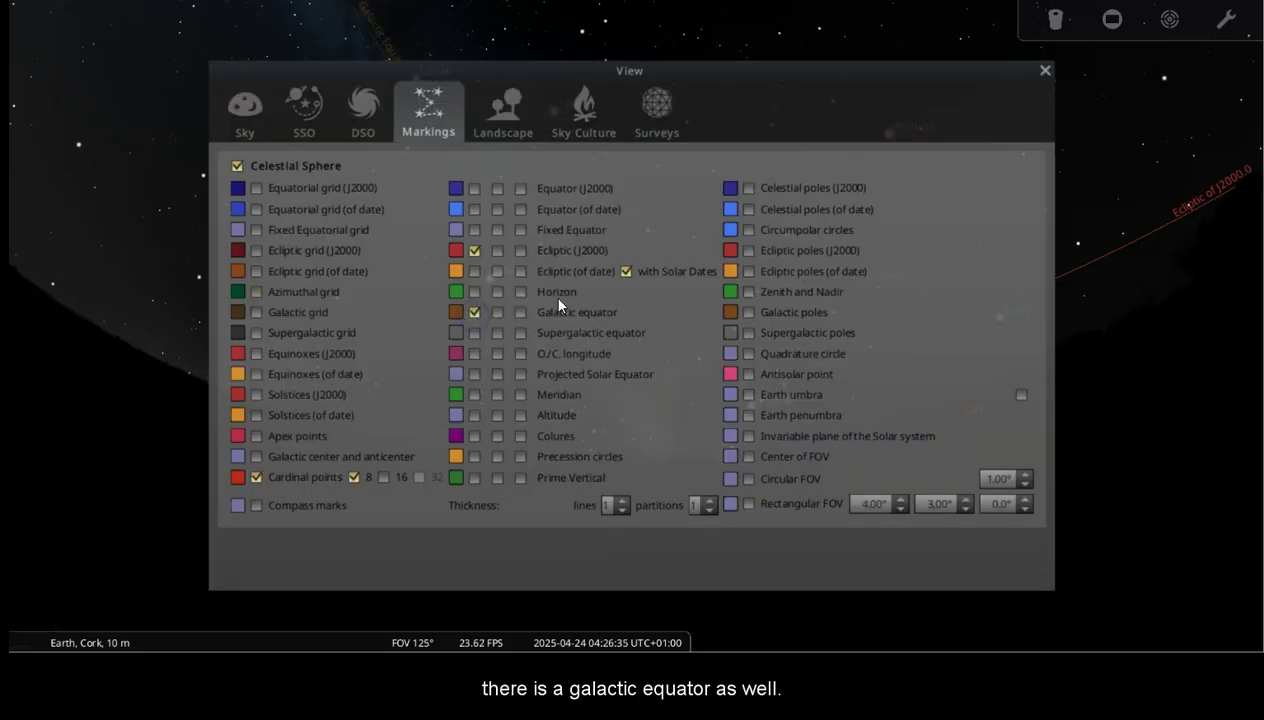
click(1045, 70)
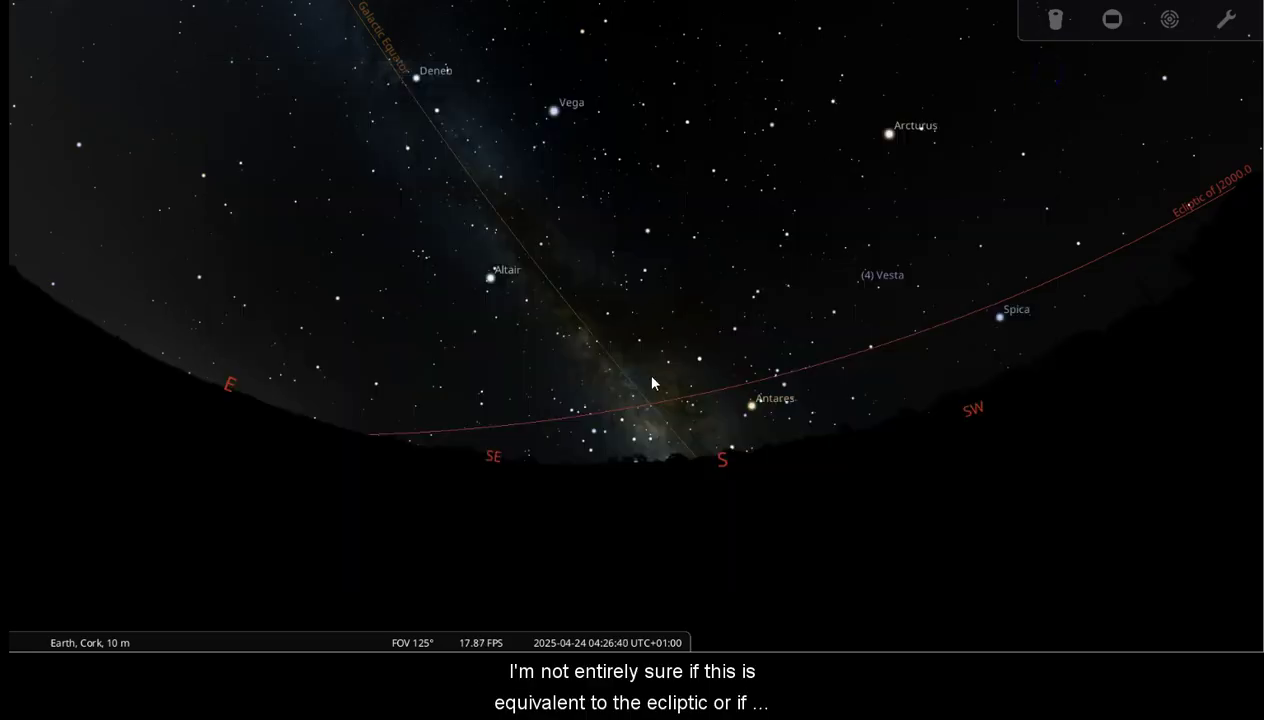
Trace the galactic equator along the Milky Way past Deneb and Altair to where it meets the ecliptic near the southern horizon
drag(651, 382, 926, 483)
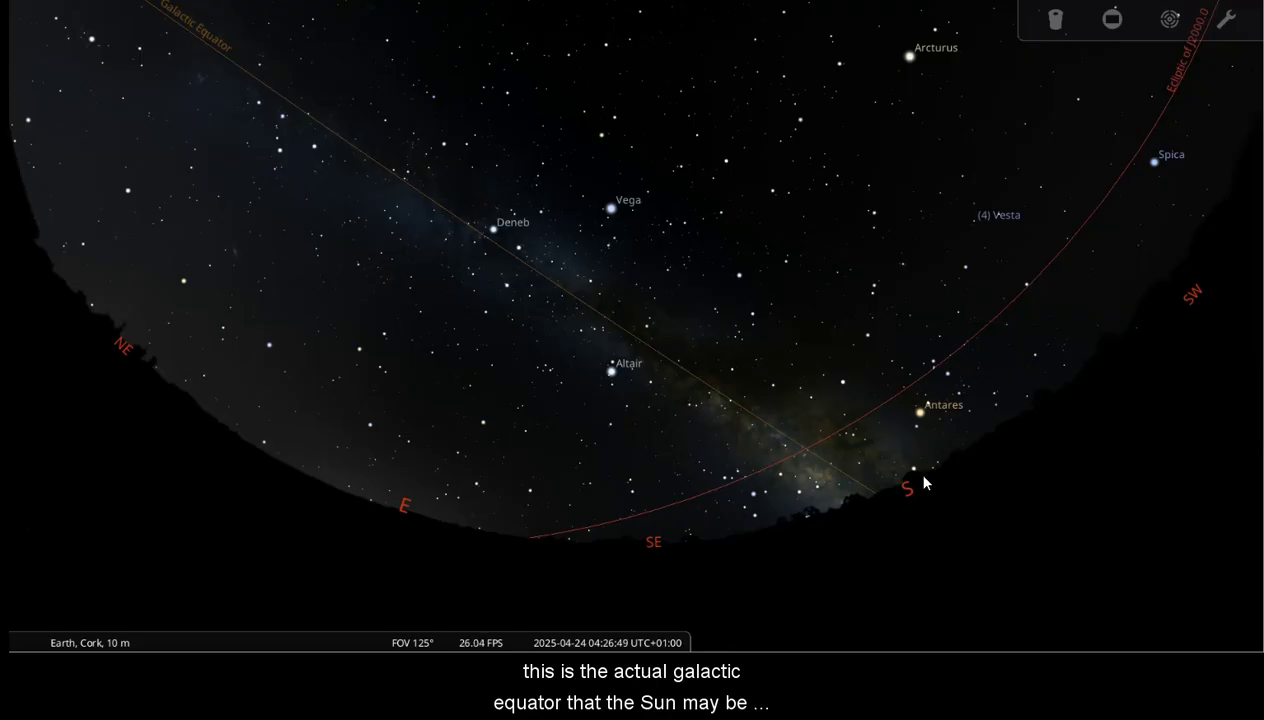
click(906, 489)
click(796, 443)
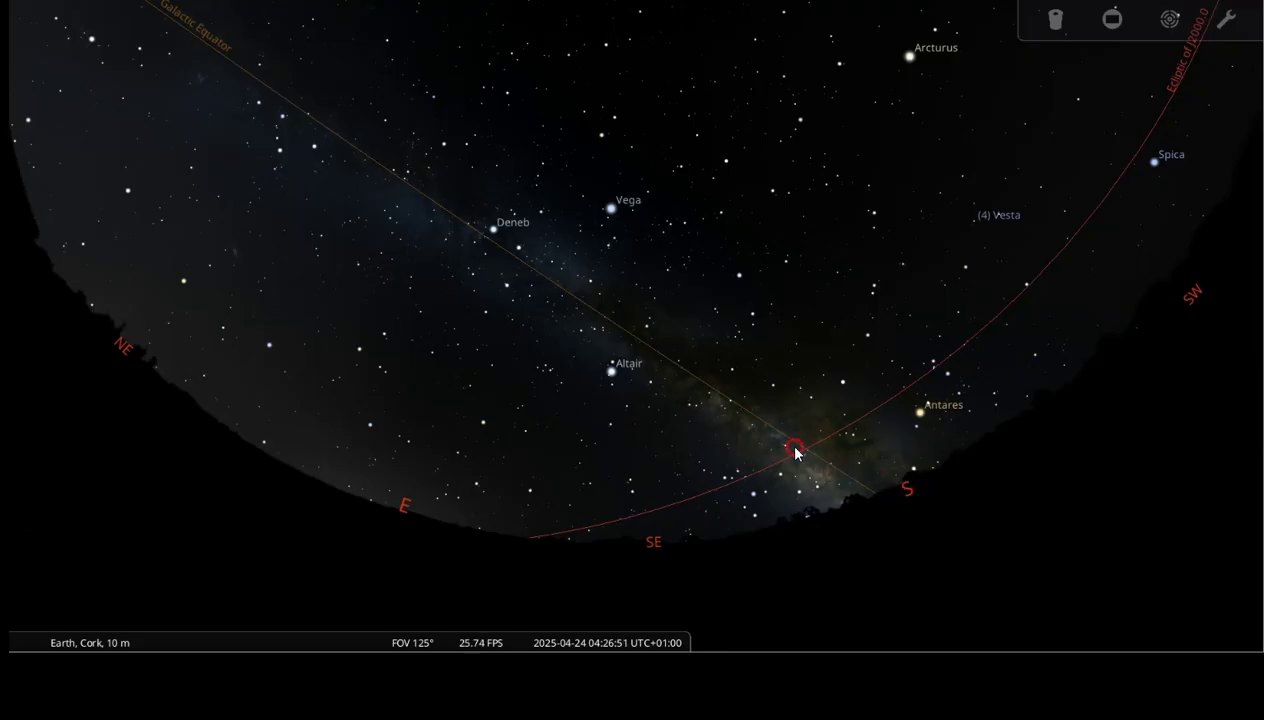
click(708, 421)
click(911, 495)
click(787, 452)
click(944, 511)
drag(900, 500, 683, 448)
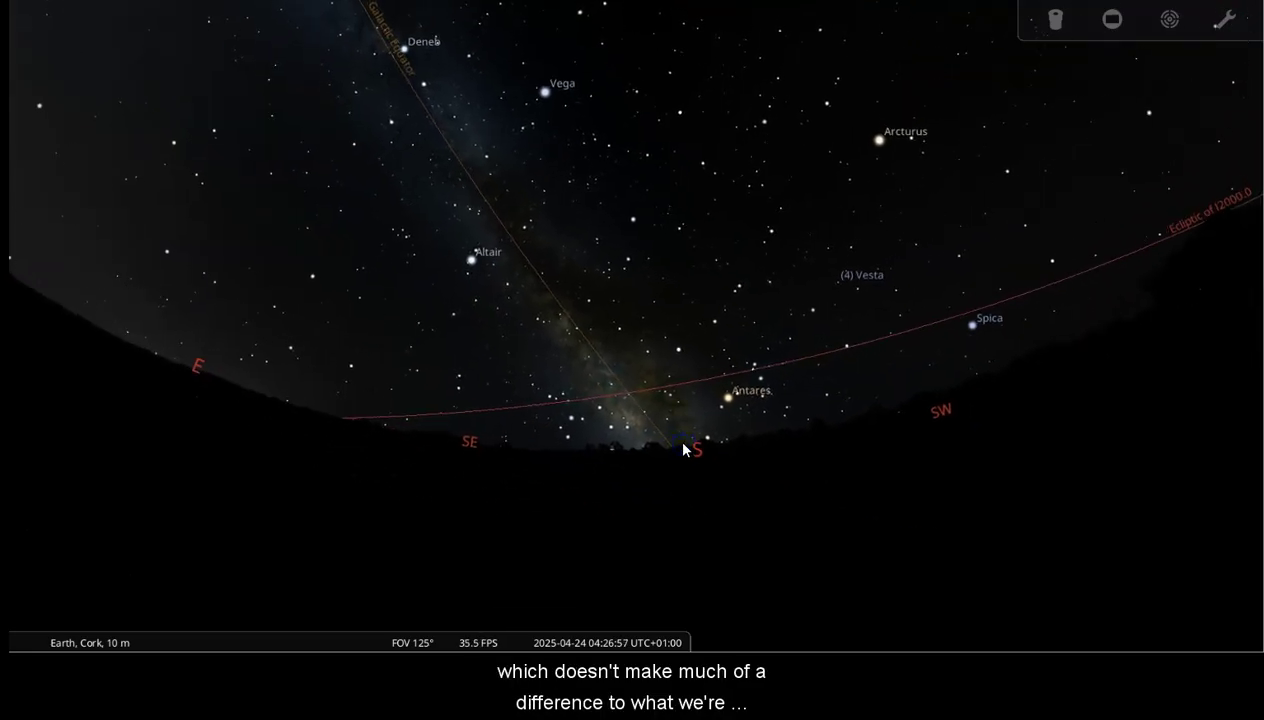
Compare the directions of the galactic equator and the ecliptic across the sky, from north through east to south
scroll(683, 449, up, 5)
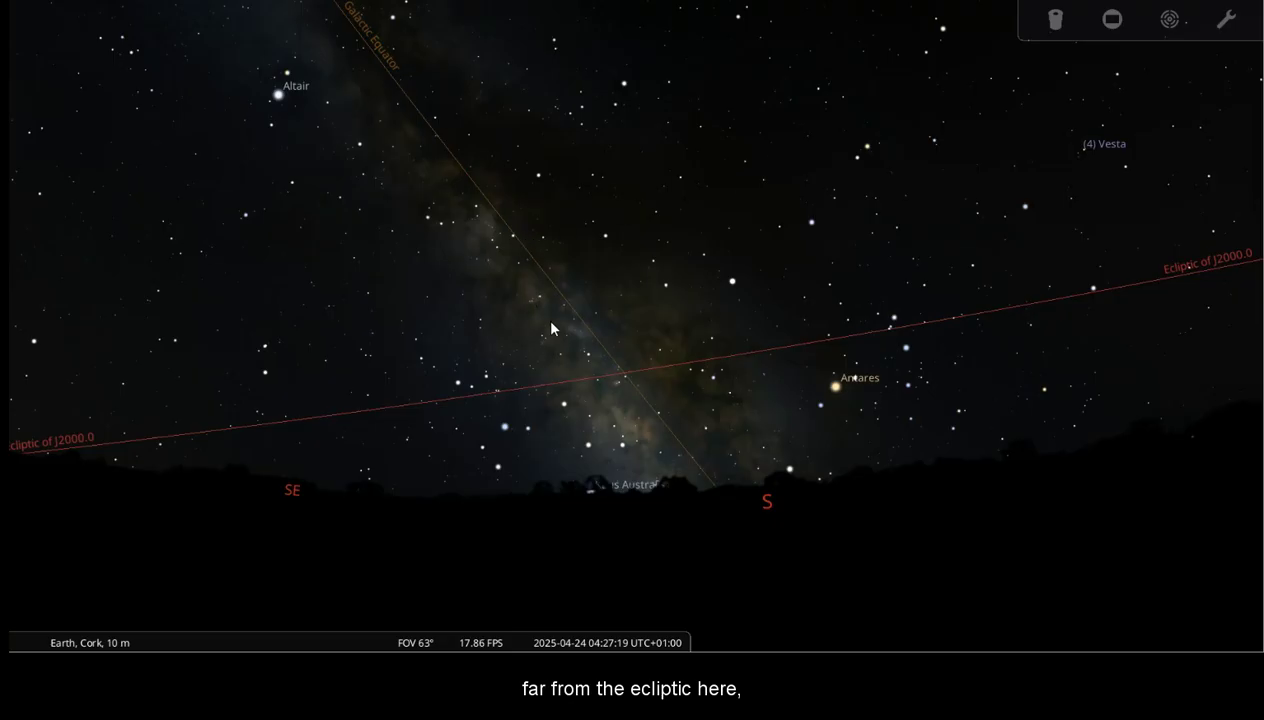
scroll(556, 331, down, 10)
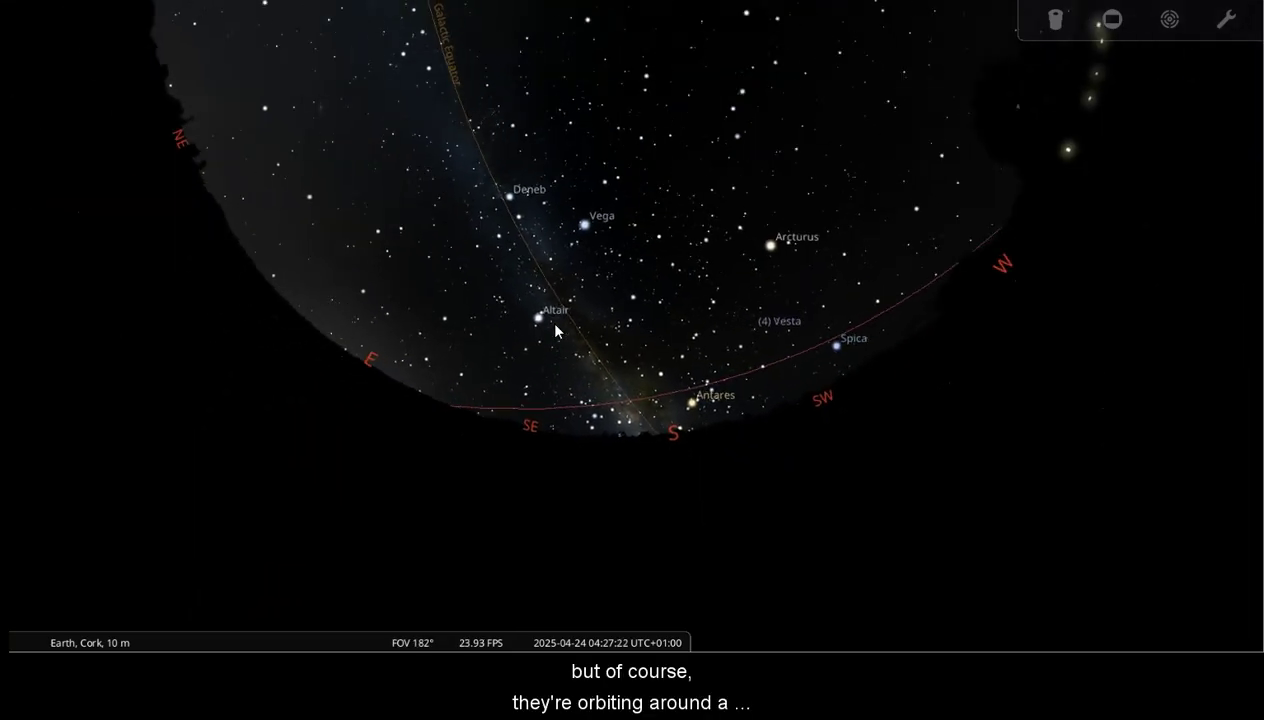
key(Left)
key(Down)
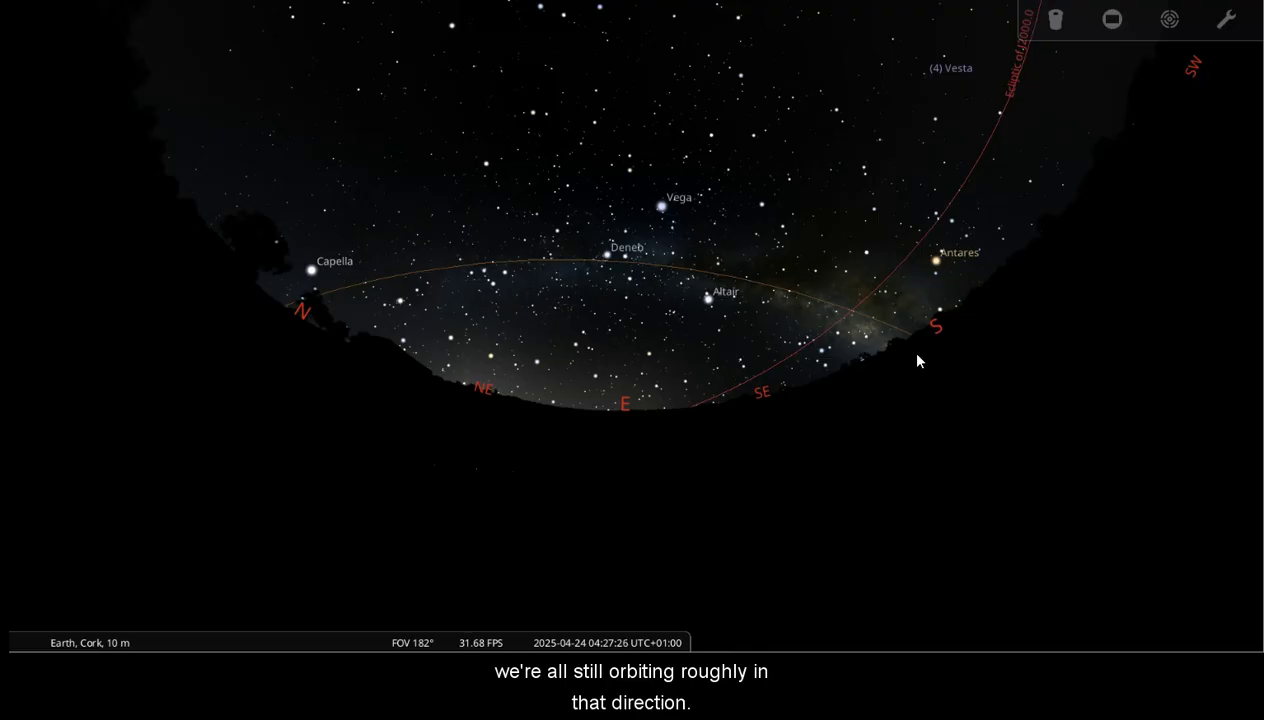
key(Right)
scroll(917, 355, up, 10)
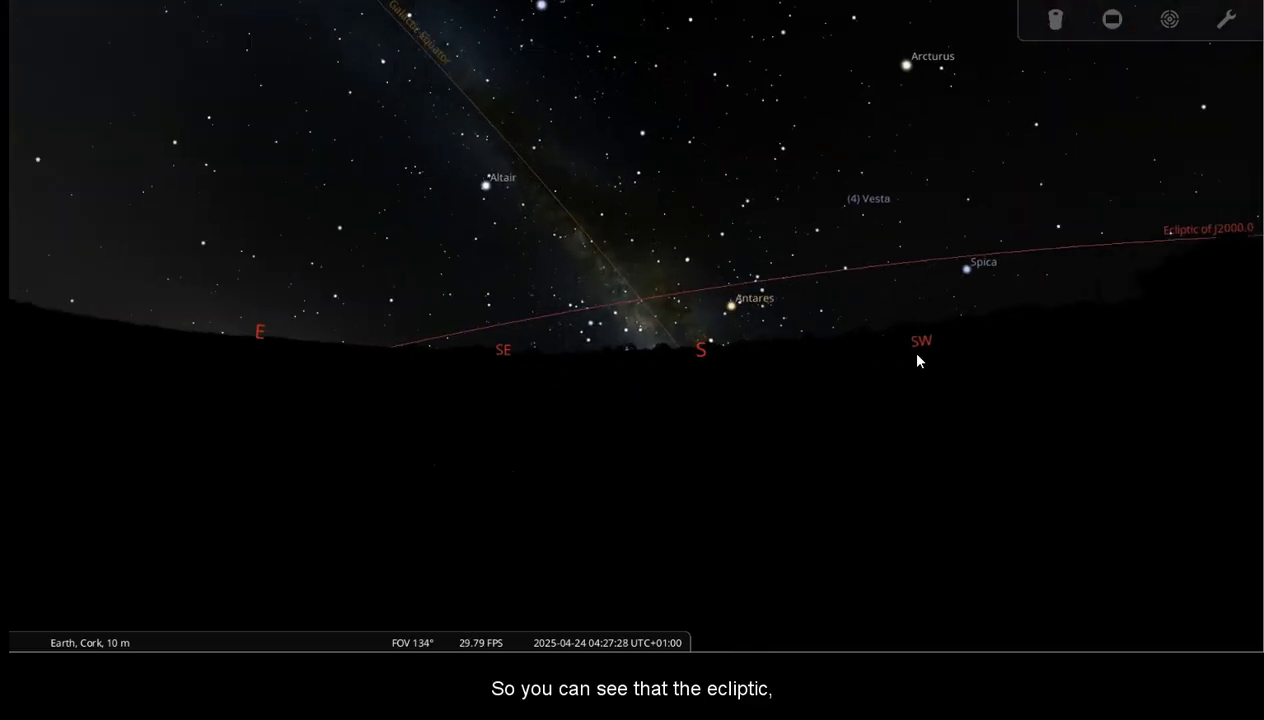
key(Up)
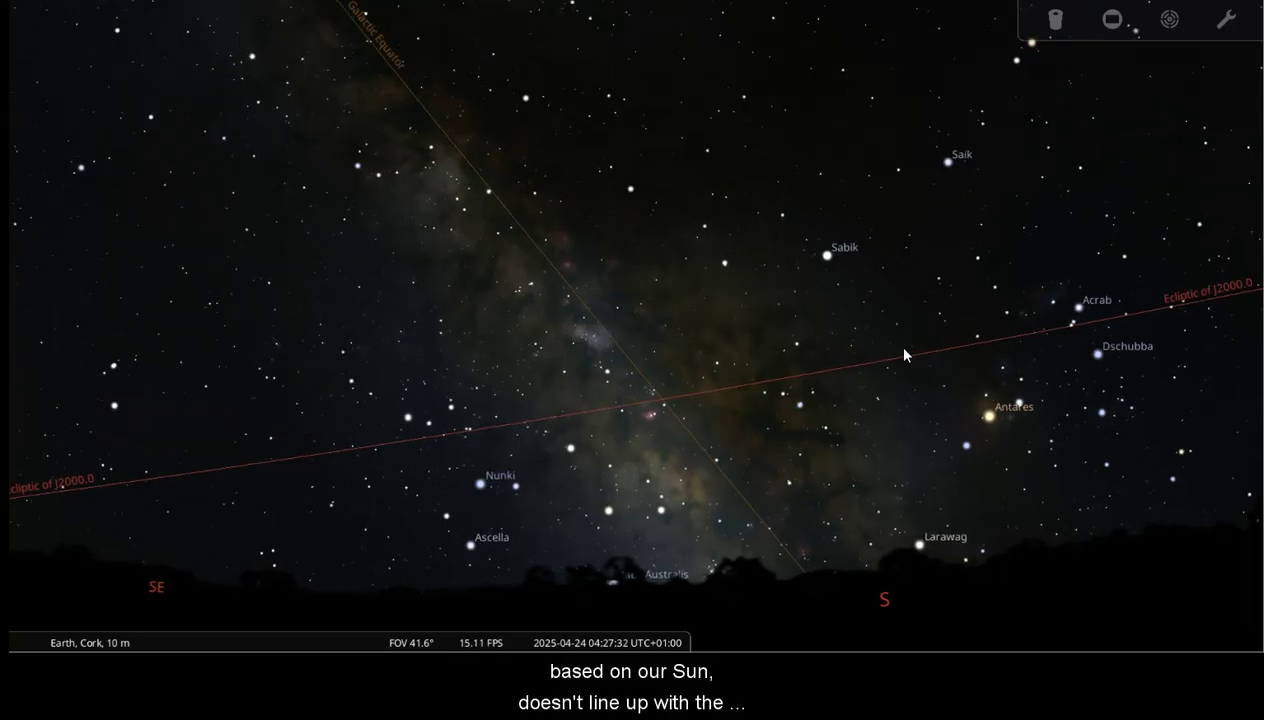
Examine the crossing of the ecliptic and the galactic equator above the southern horizon, closing in to a field of view of about 20°
key(Right)
key(Down)
key(Up)
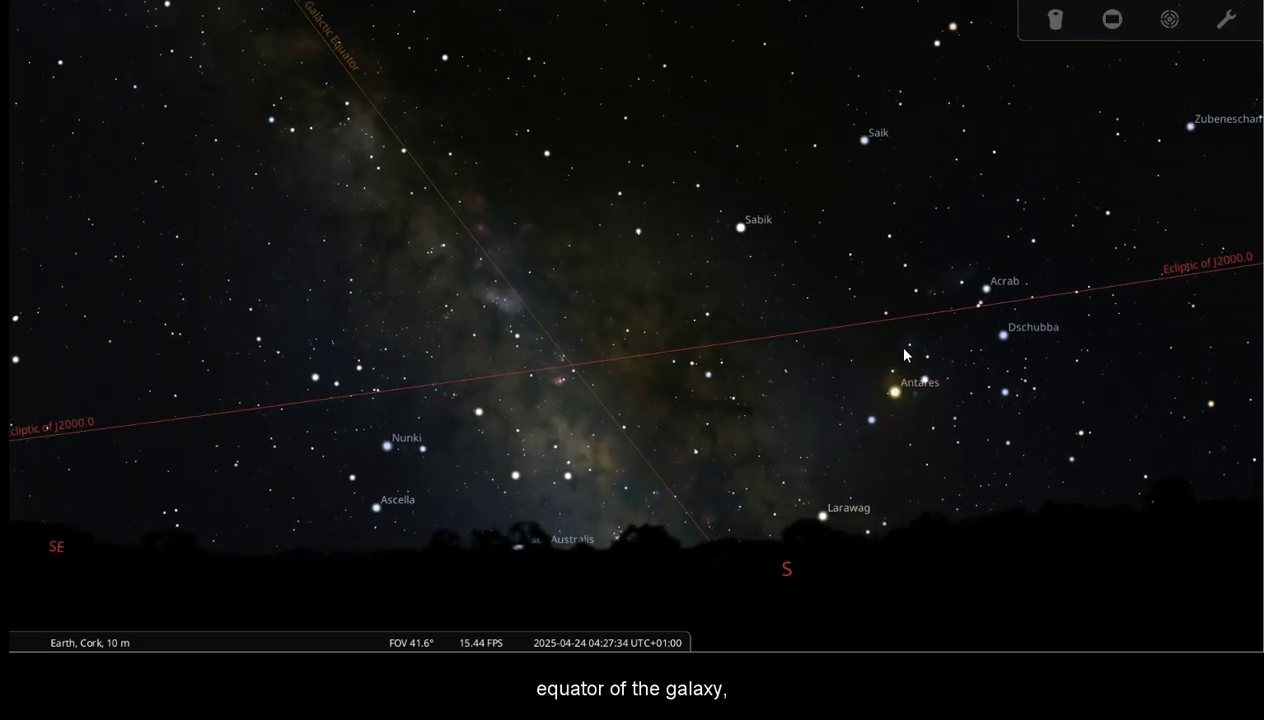
key(Up)
key(Left)
key(Down)
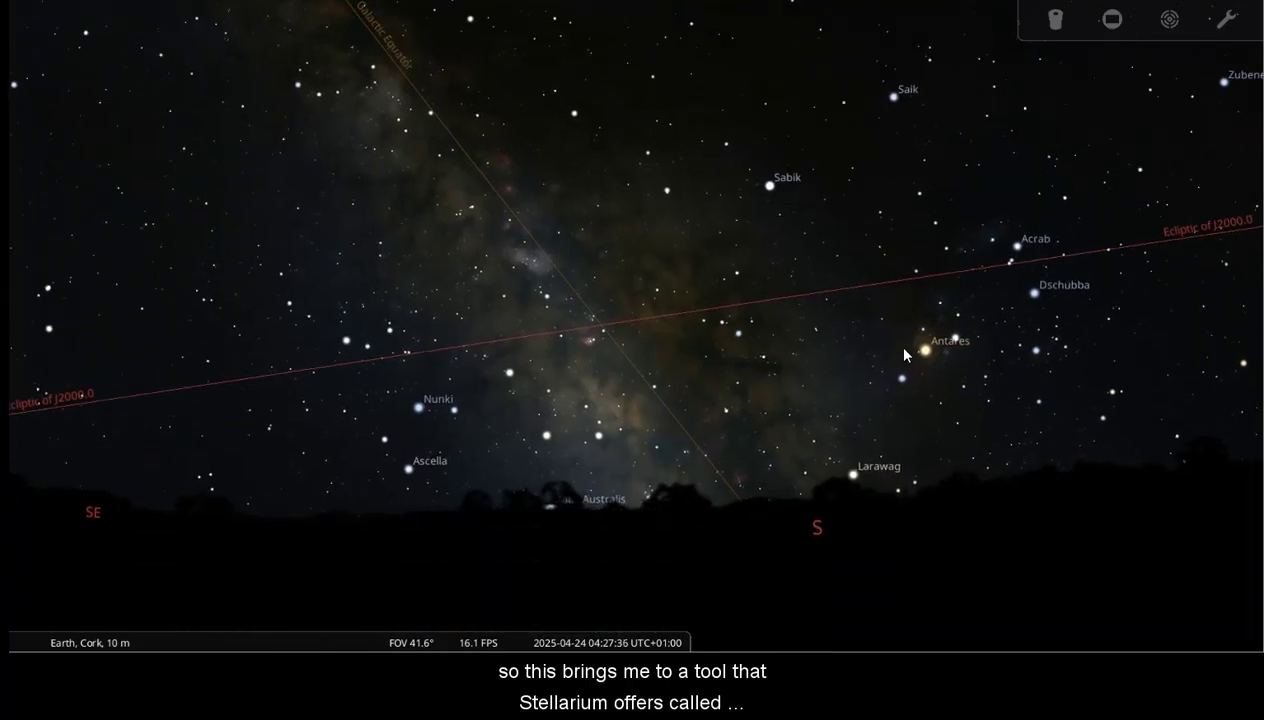
key(Left)
key(Up)
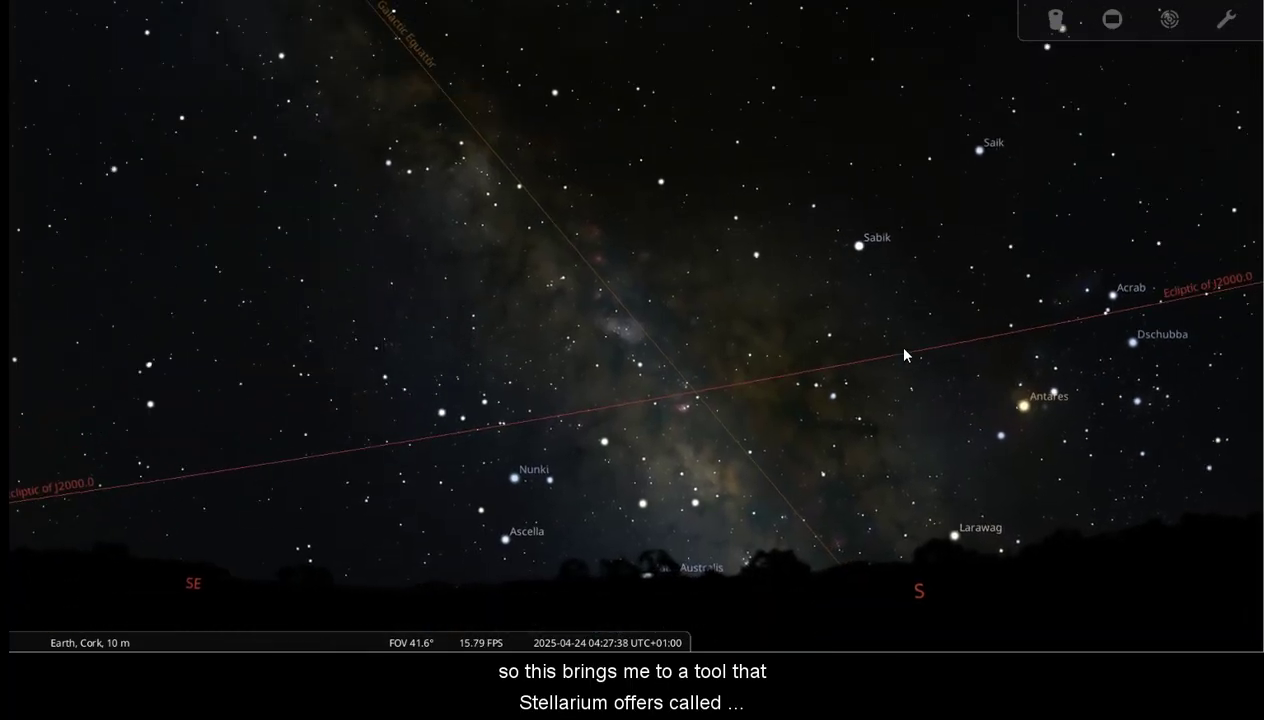
key(Right)
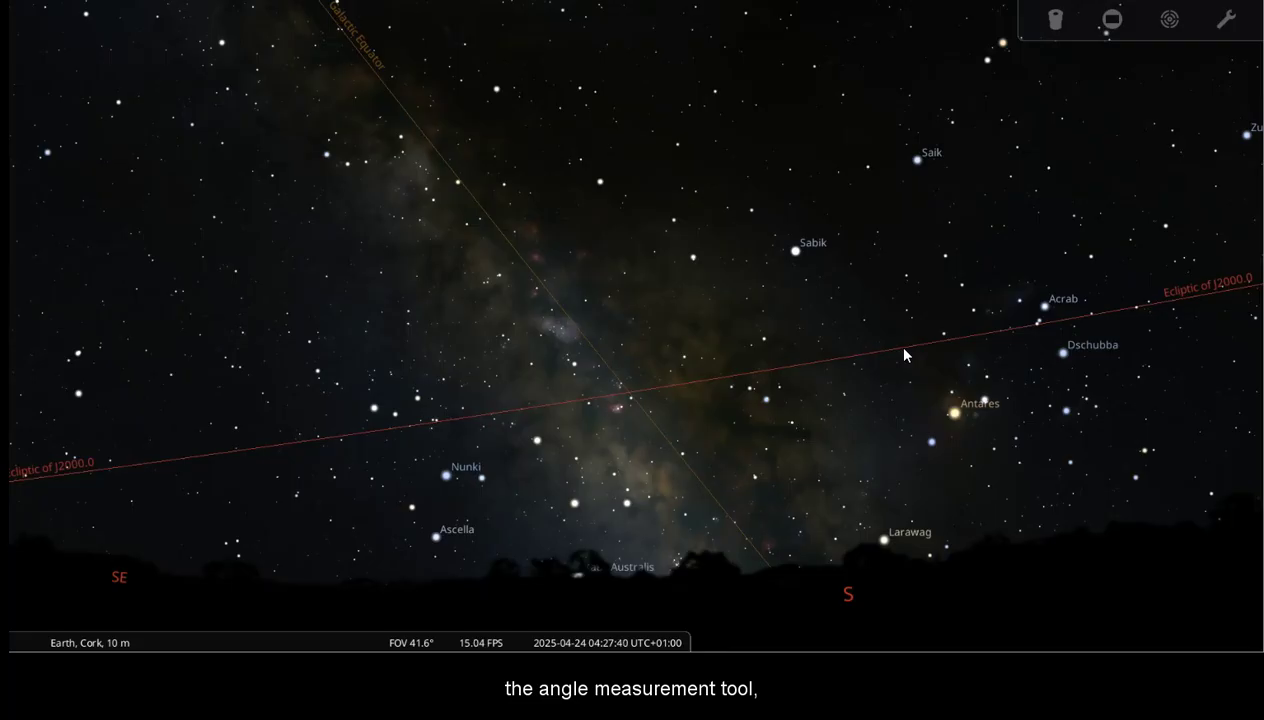
key(Page_Down)
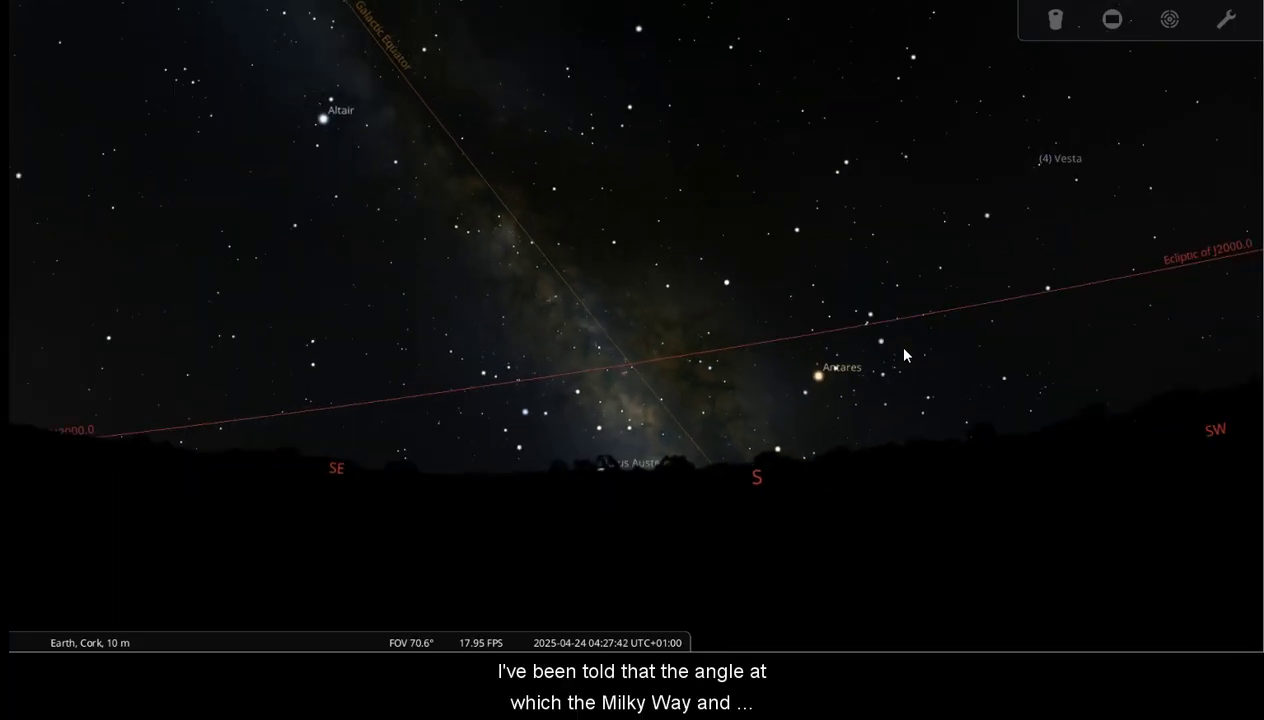
key(Page_Up)
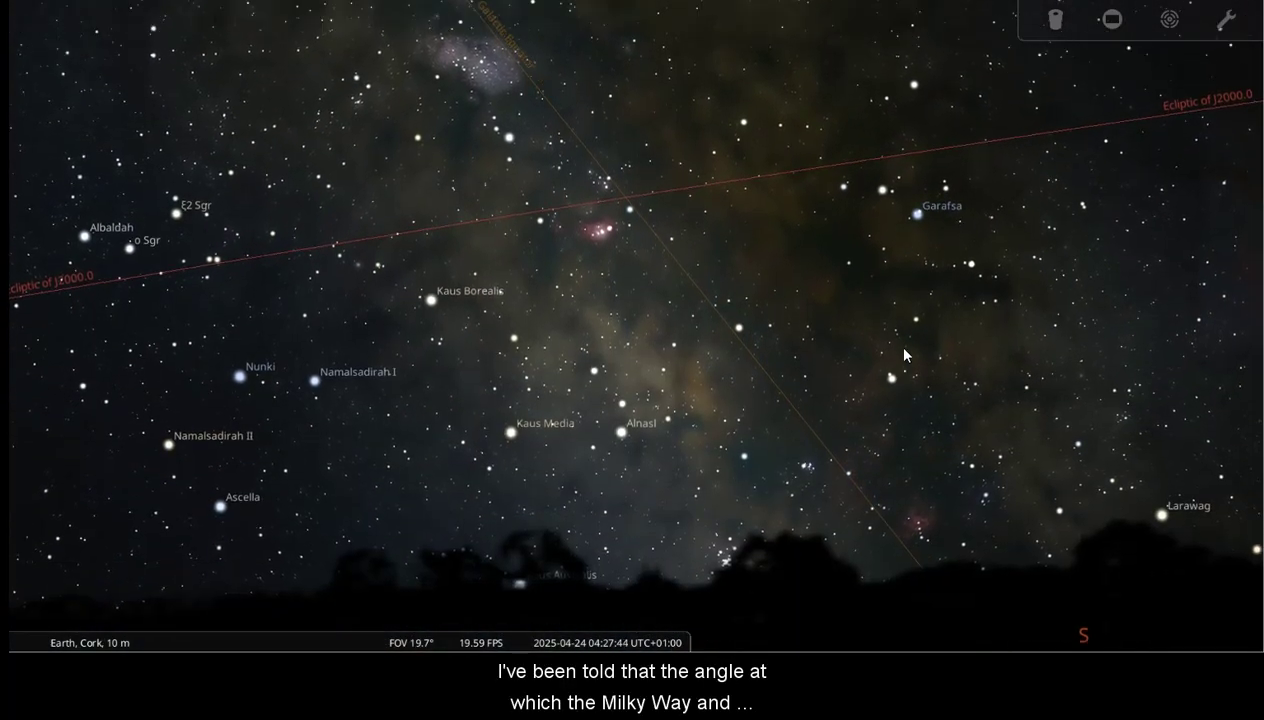
key(Up)
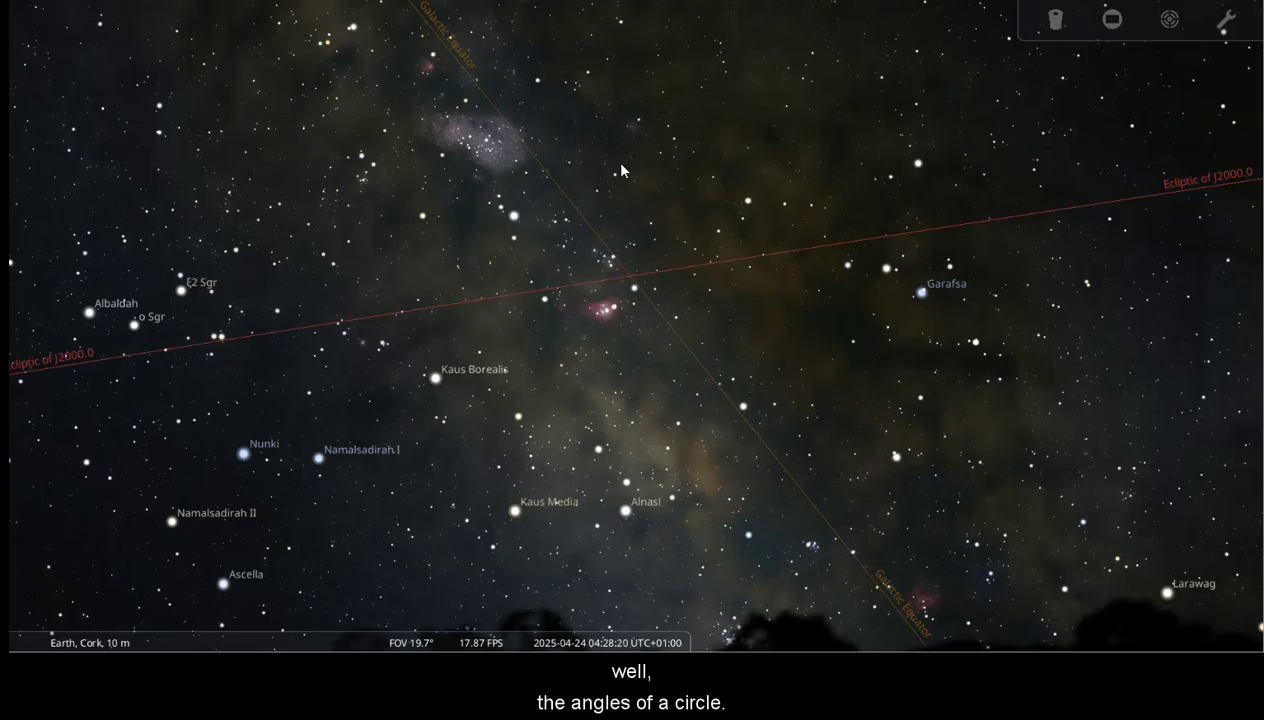
Briefly display the exoplanet markers, hide them again, and show the atmosphere over the southern sky
scroll(536, 283, down, 10)
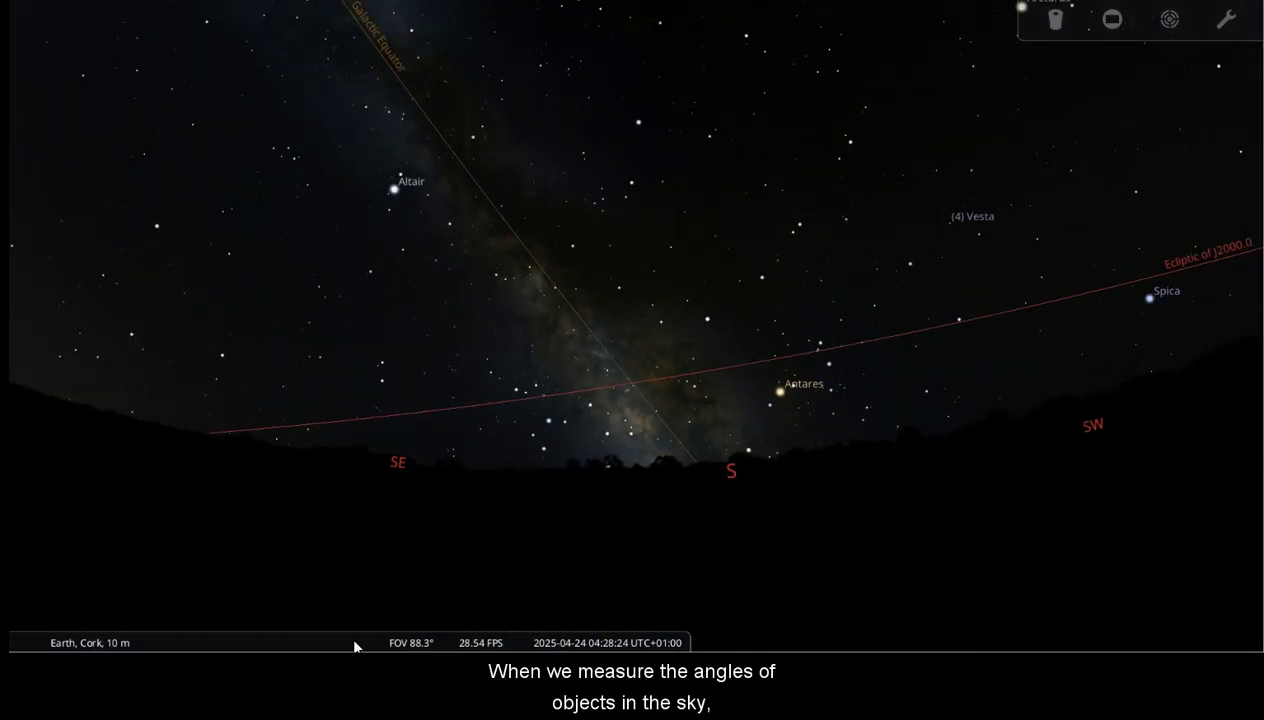
mouse_move(370, 636)
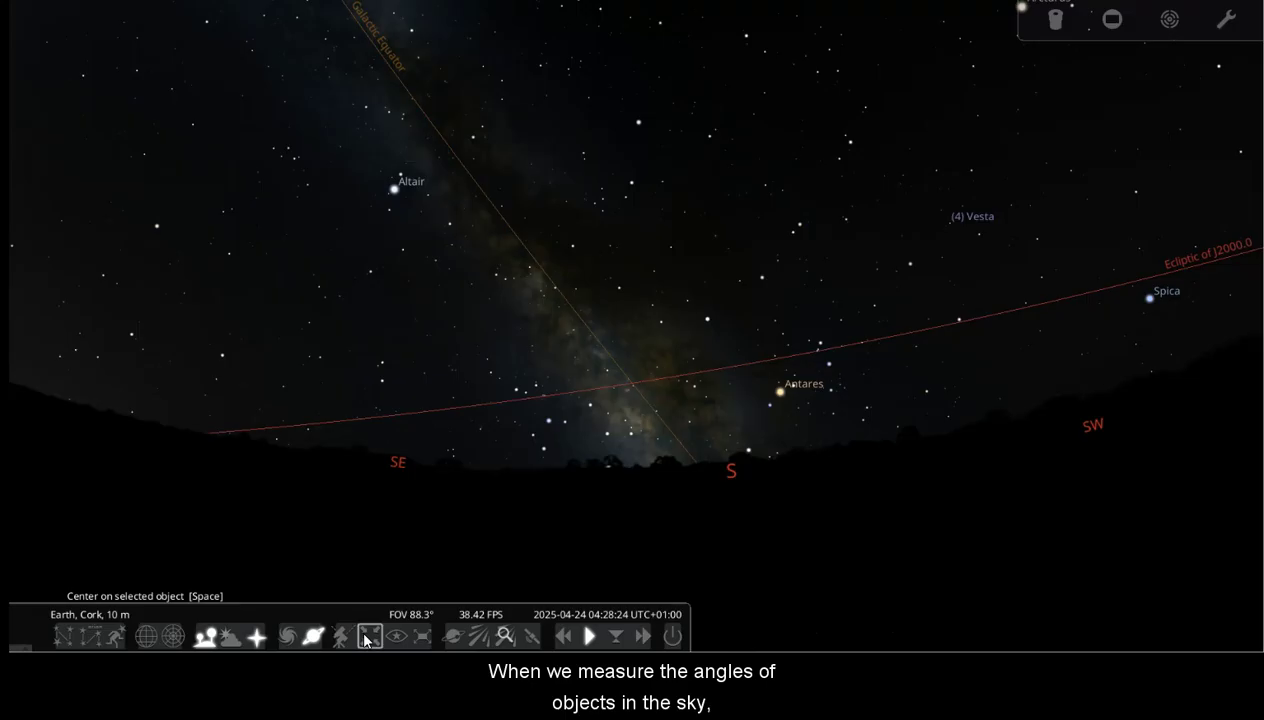
click(455, 638)
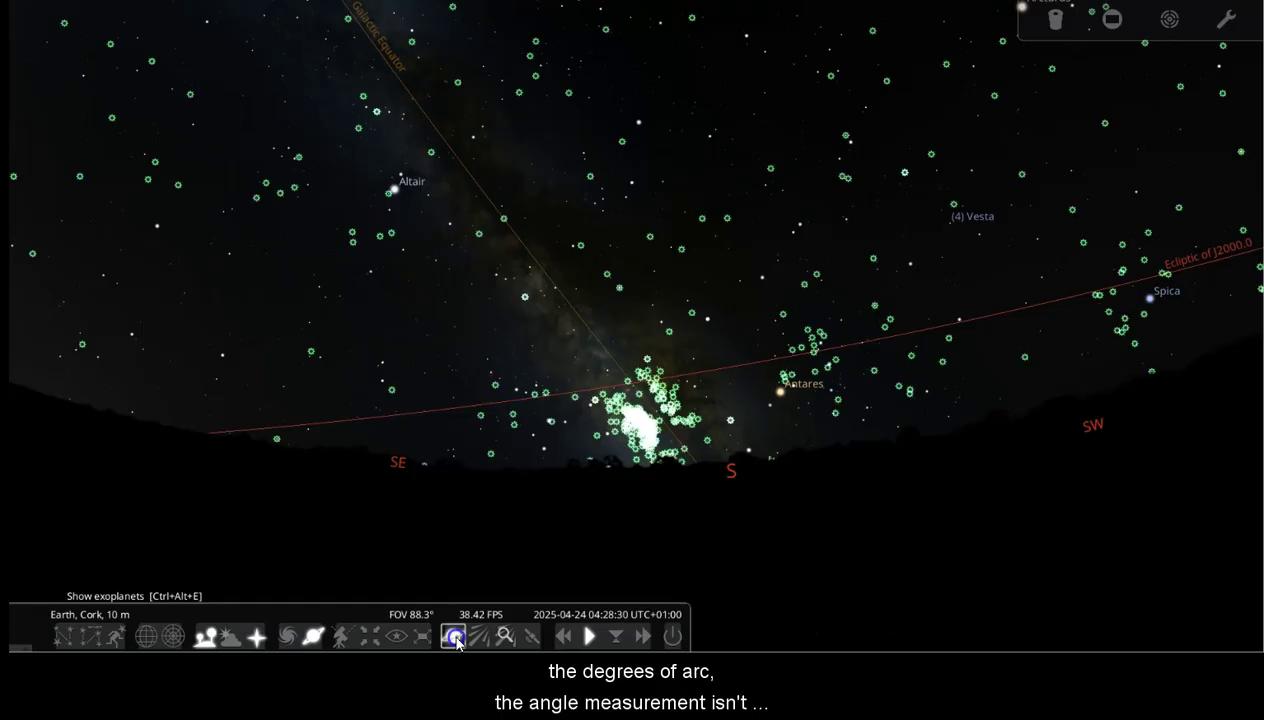
click(455, 638)
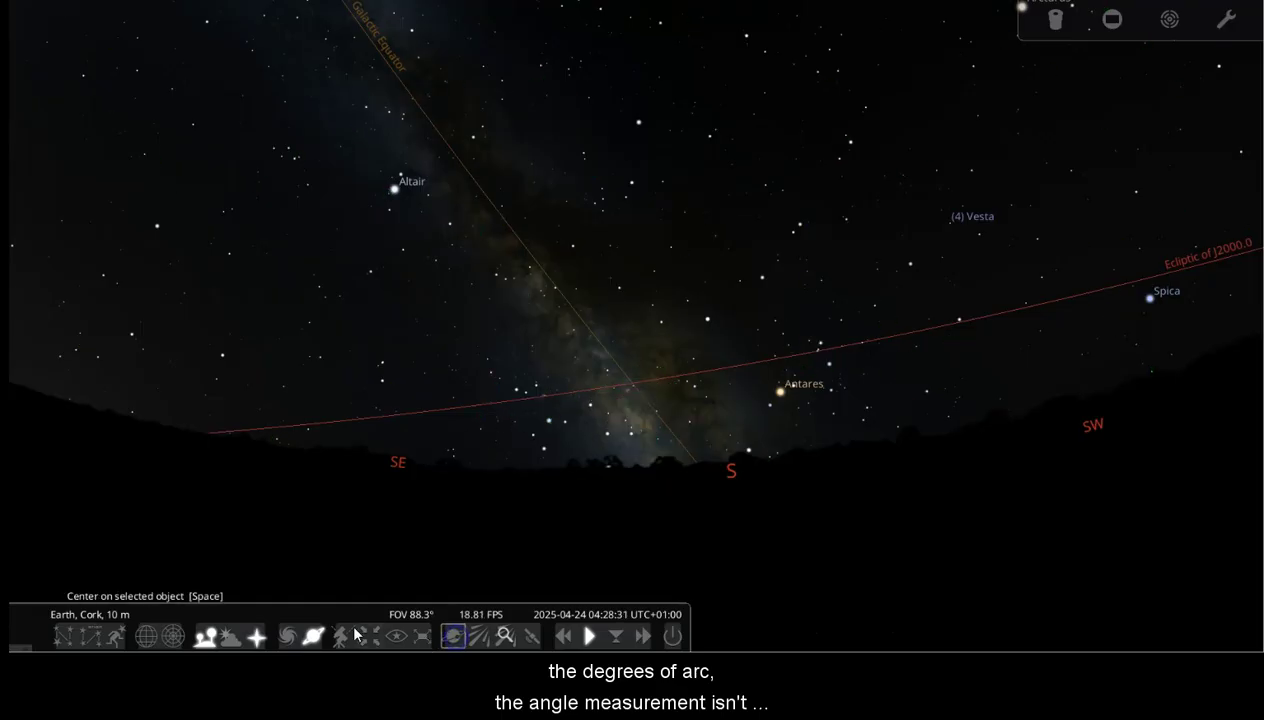
click(231, 637)
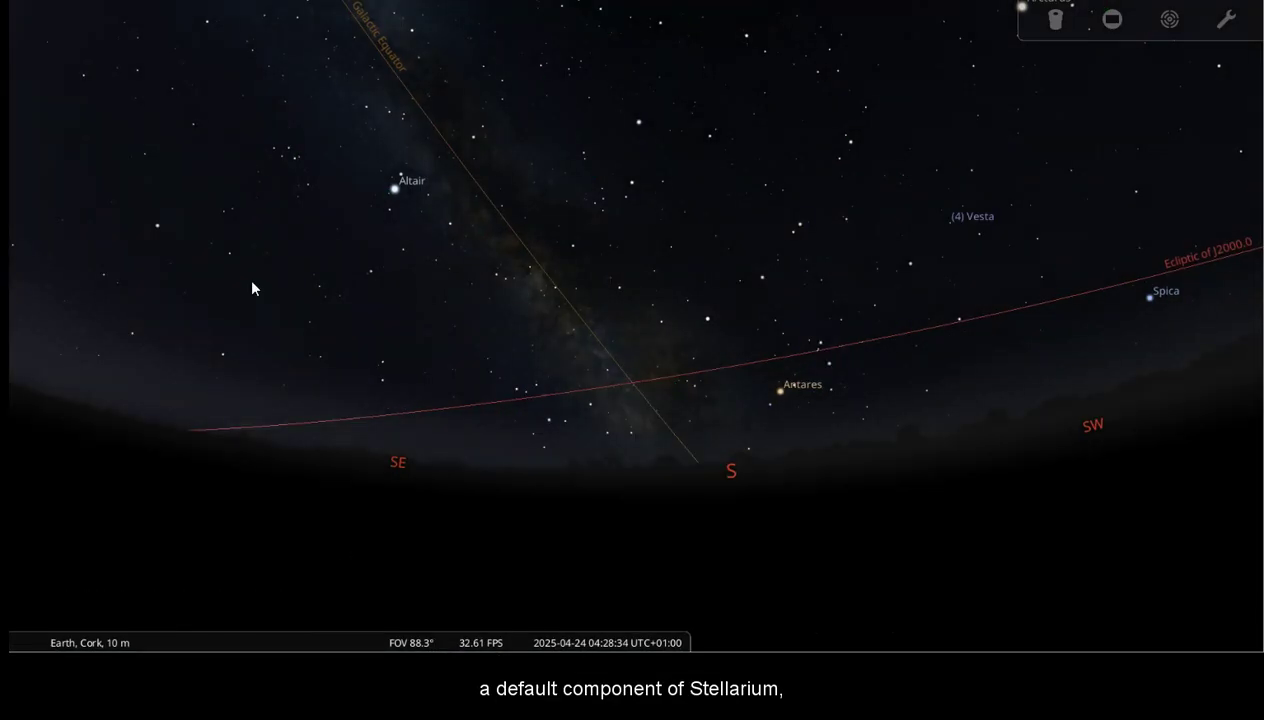
Open the plugin list in the program configuration and select the Angle Measure plugin
mouse_move(28, 305)
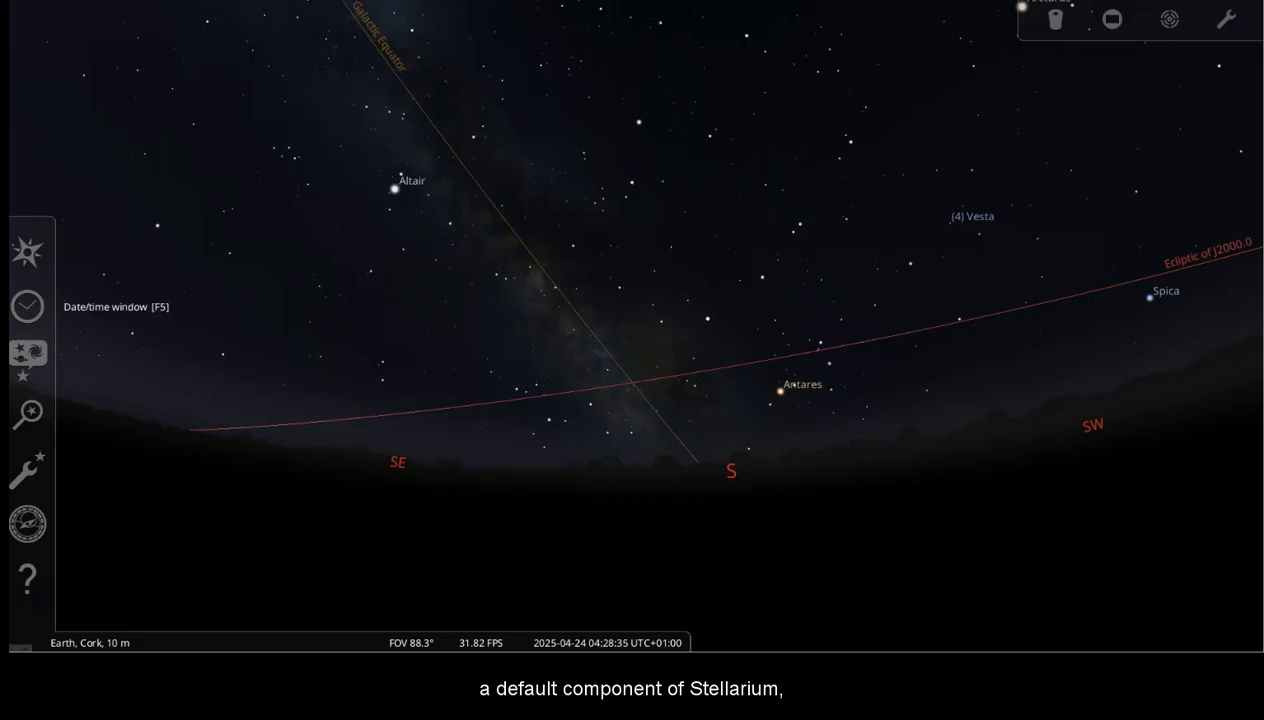
click(38, 478)
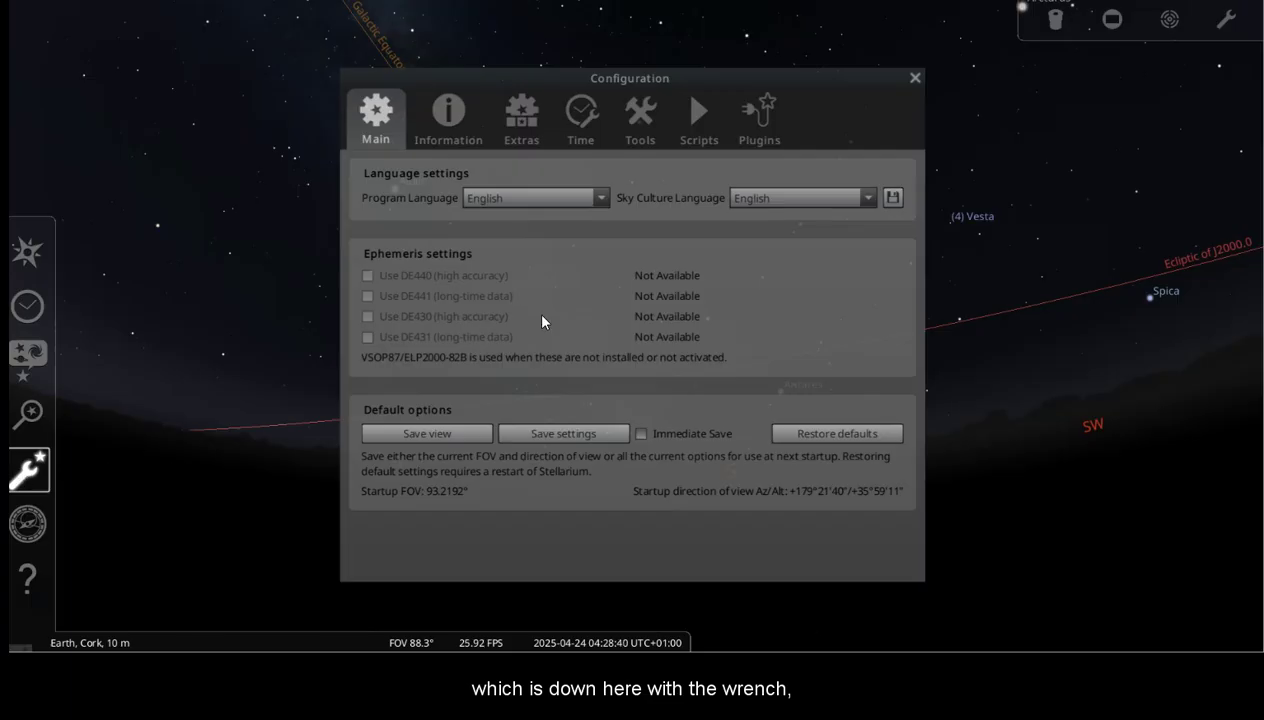
click(762, 112)
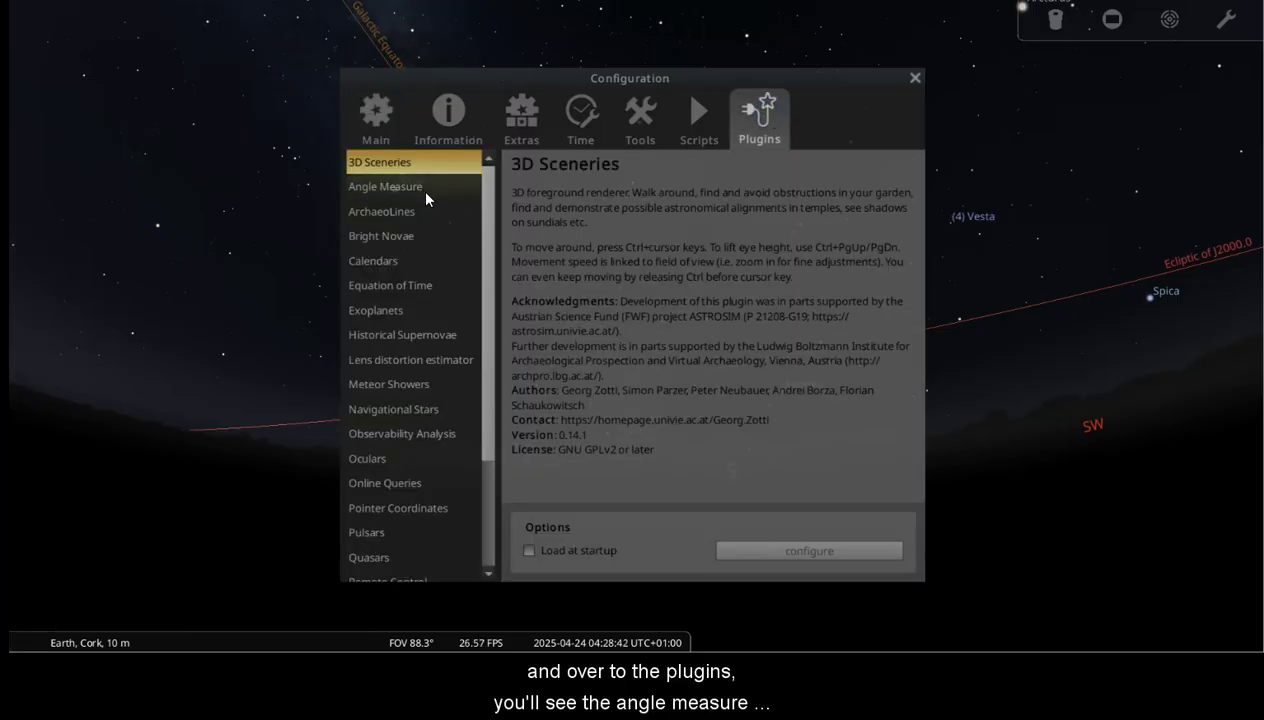
click(422, 188)
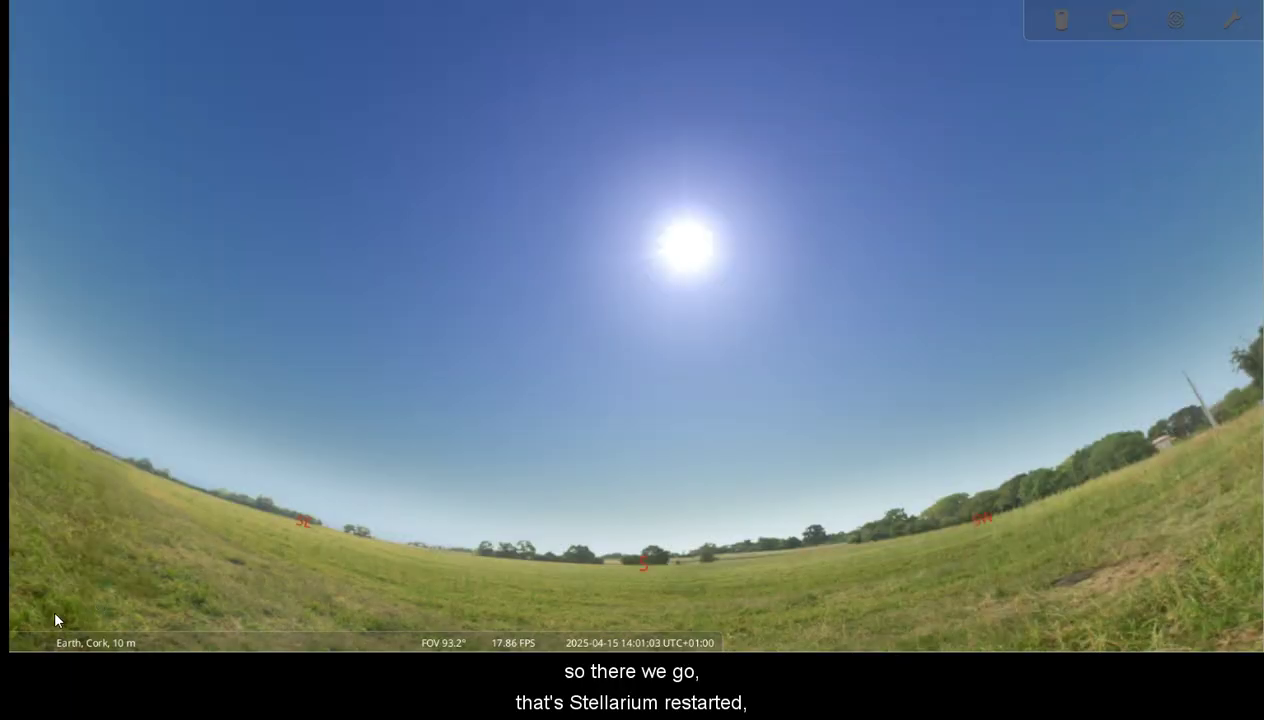
Advance the simulated time from the afternoon into the night, to about 01:43 on 16 April 2025
drag(323, 485, 314, 457)
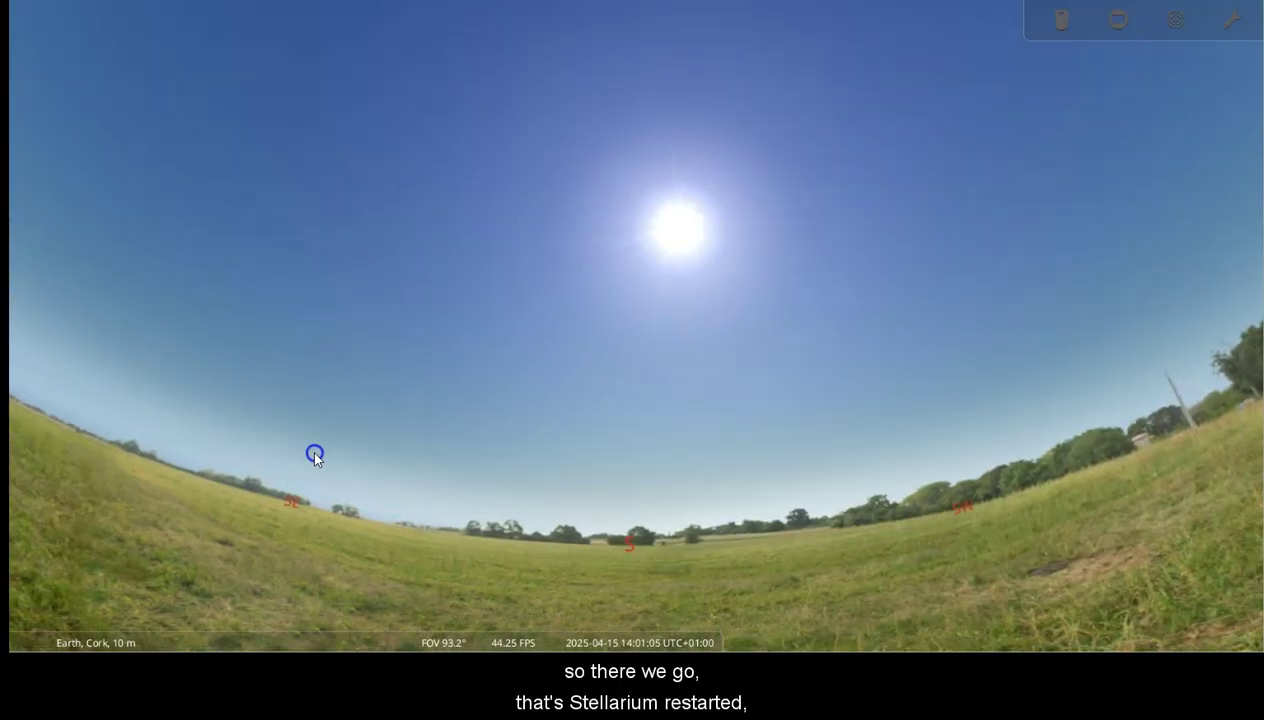
key(l)
key(l)
key(l)
key(l)
key(l)
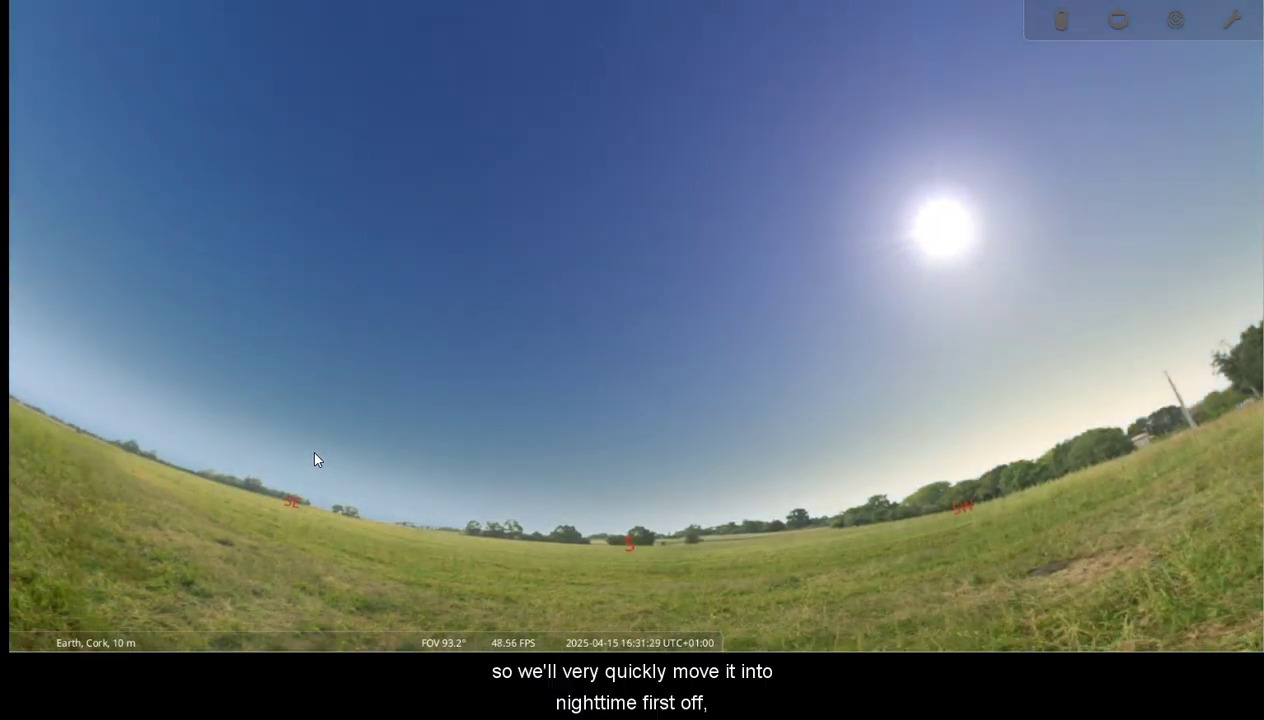
key(k)
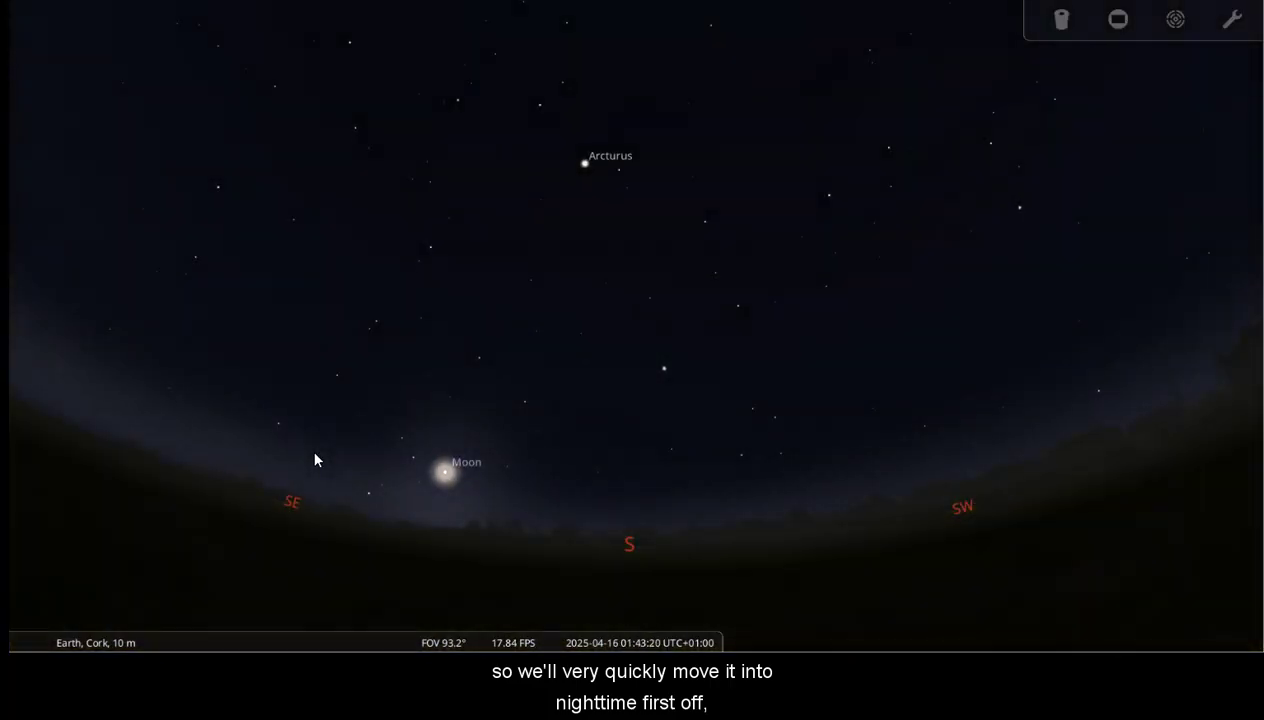
Turn on Angle Measure and draw a trial measurement about 9° long beside the bright star above the southern horizon
mouse_move(457, 626)
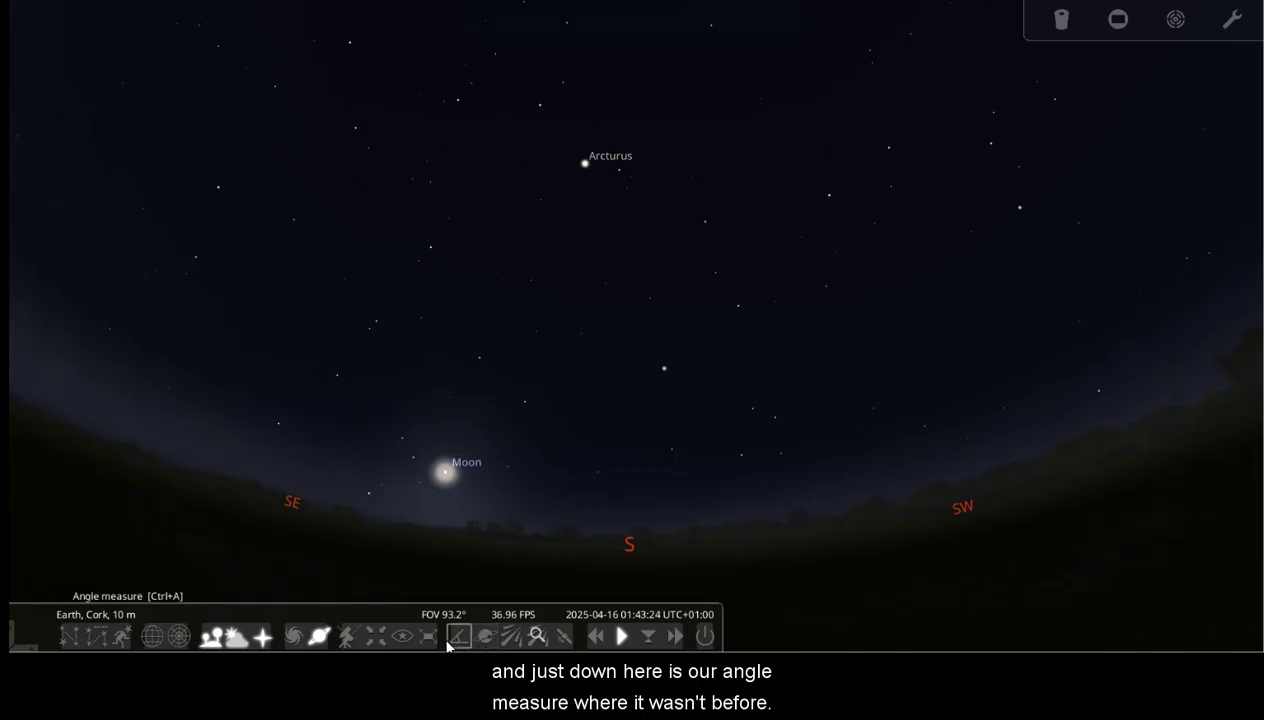
click(458, 640)
click(553, 527)
click(594, 537)
click(672, 404)
drag(607, 352, 663, 373)
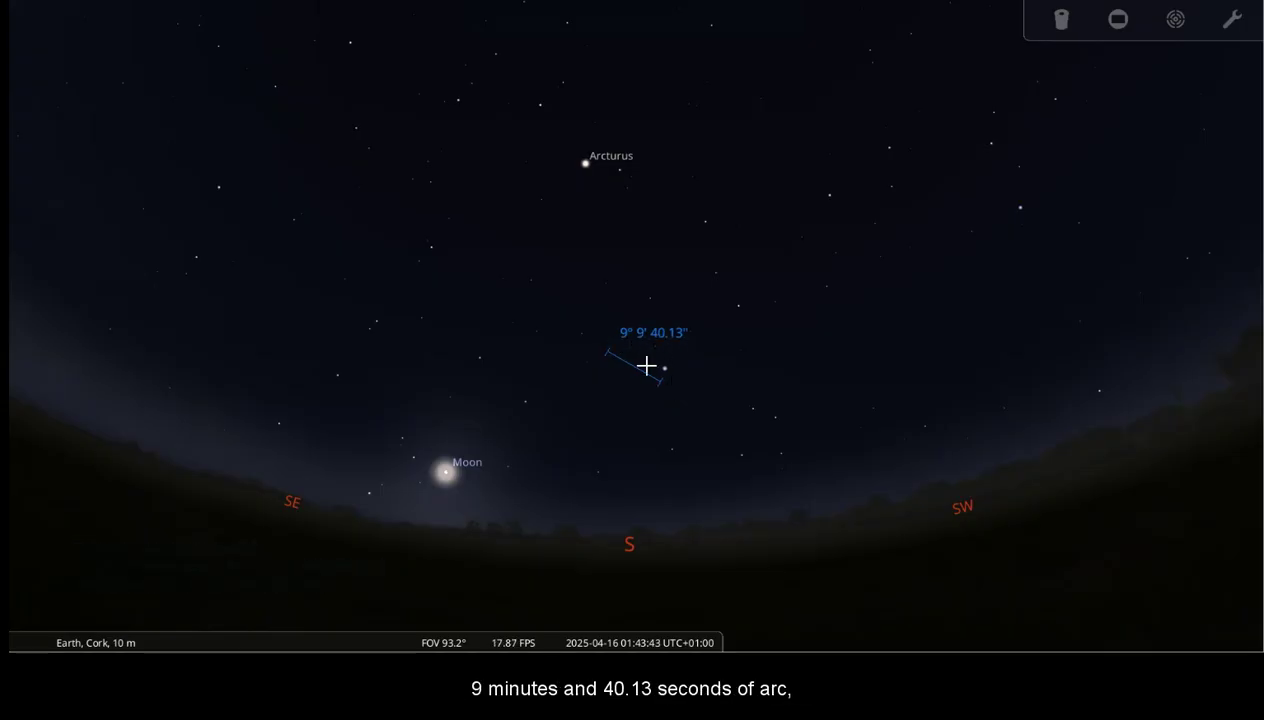
drag(646, 366, 647, 366)
Clear the trial line and, in the northern sky, measure the angle from the Plough's pointer star to the North Star
click(617, 264)
key(Up)
key(Left)
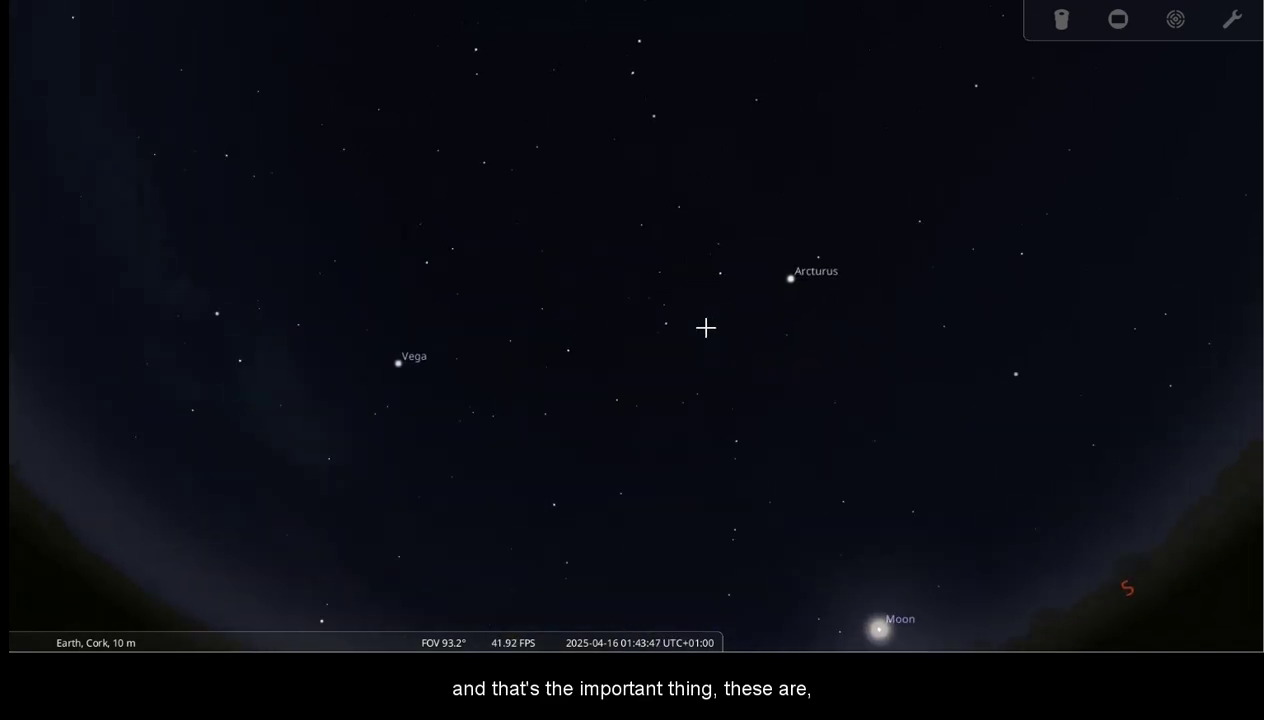
key(Left)
key(Up)
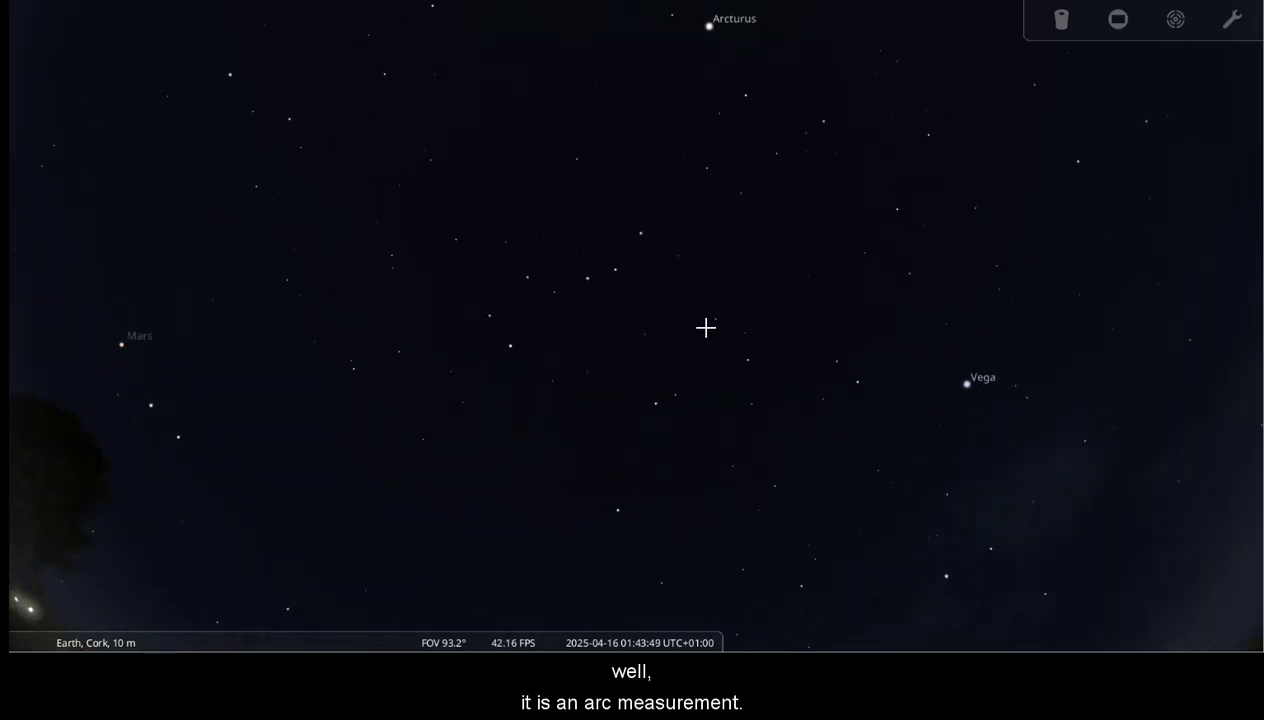
key(Down)
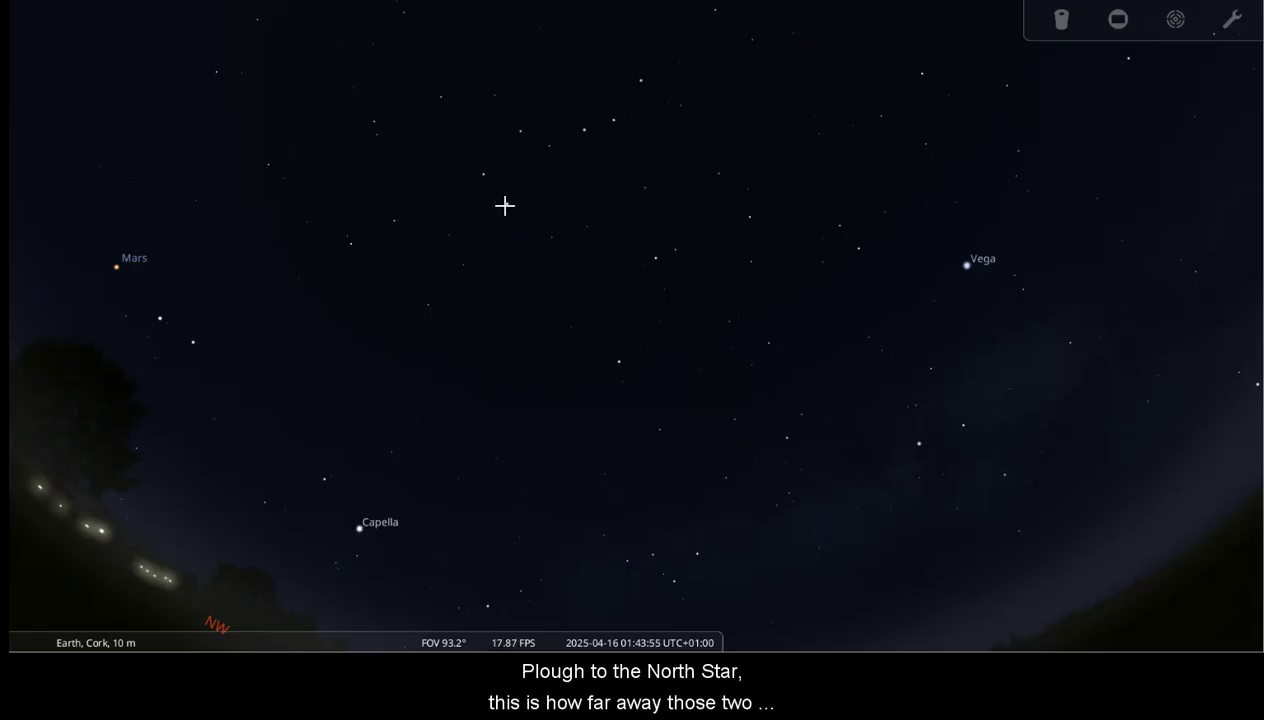
drag(504, 206, 618, 360)
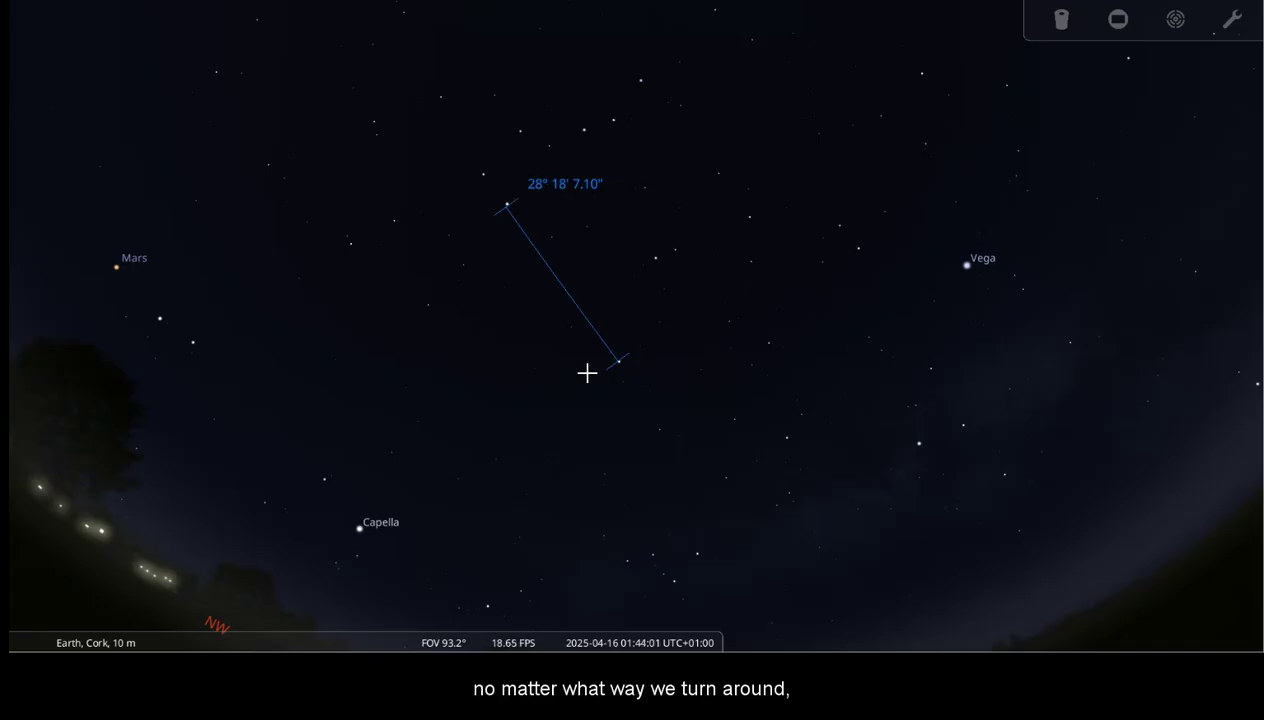
Examine the shape of the Plough to North Star measurement line from different viewing directions and heights
key(Right)
key(Right)
key(Down)
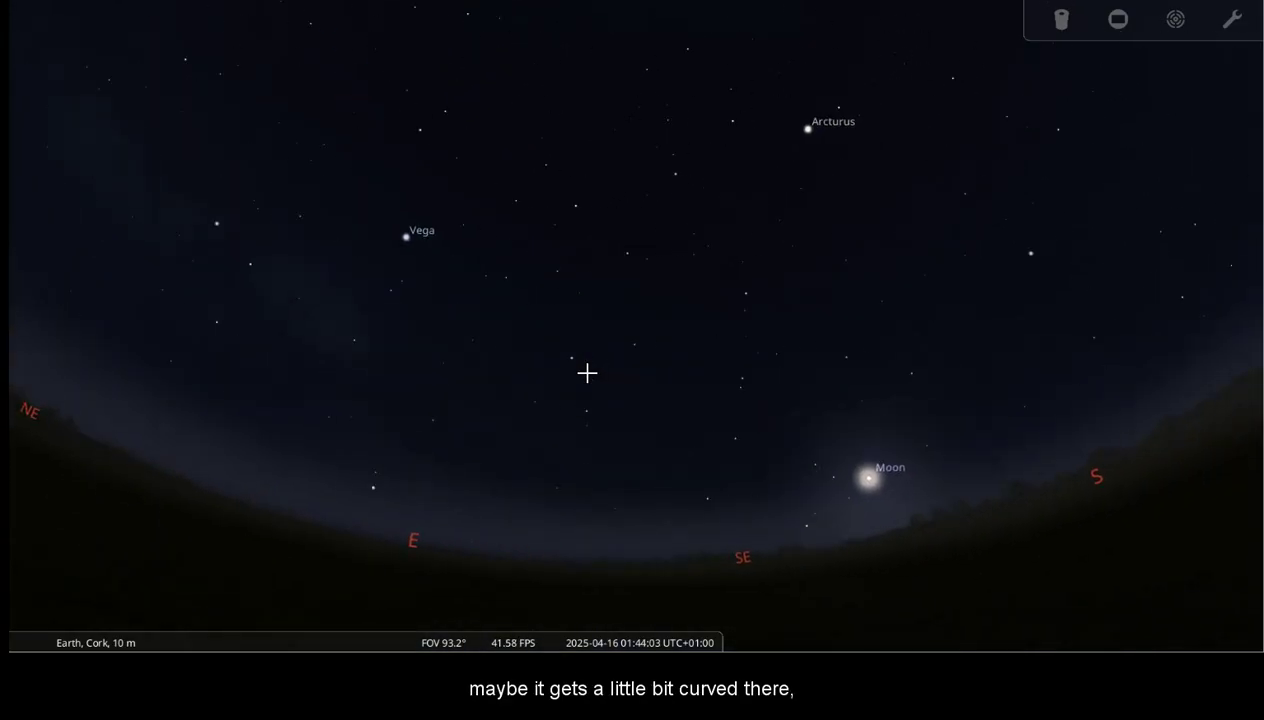
key(Up)
key(Up)
key(Down)
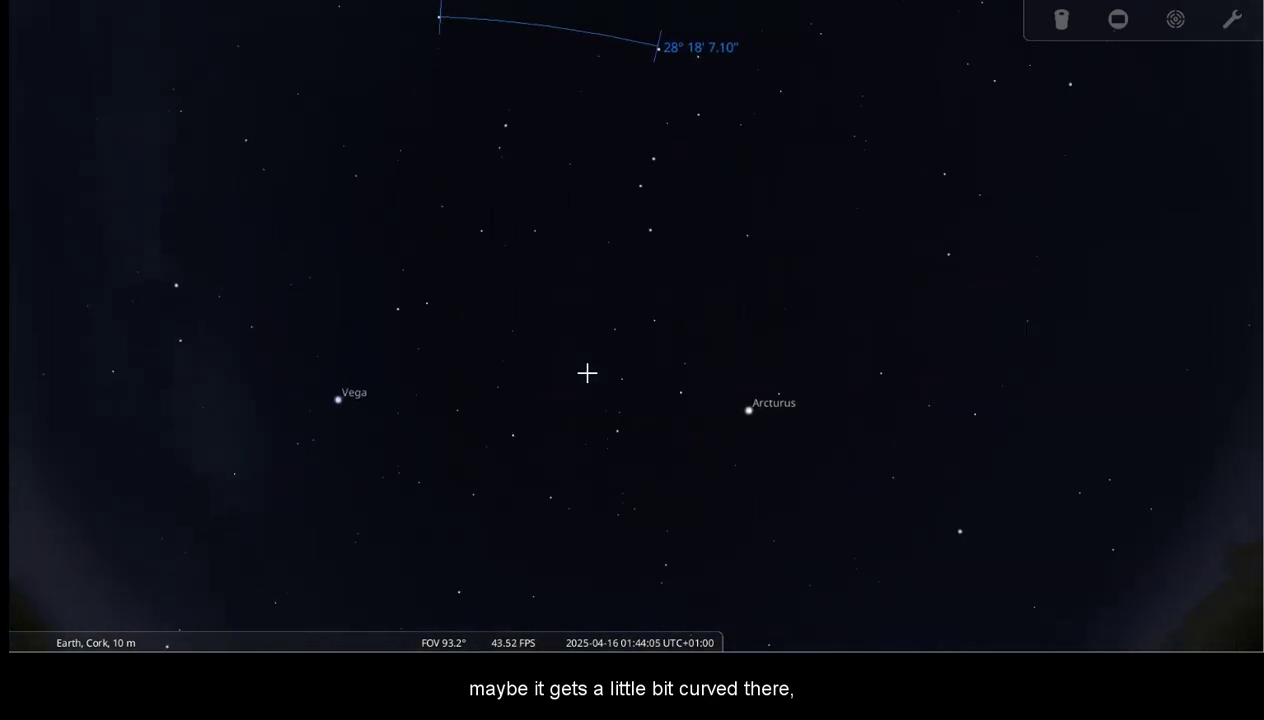
key(Up)
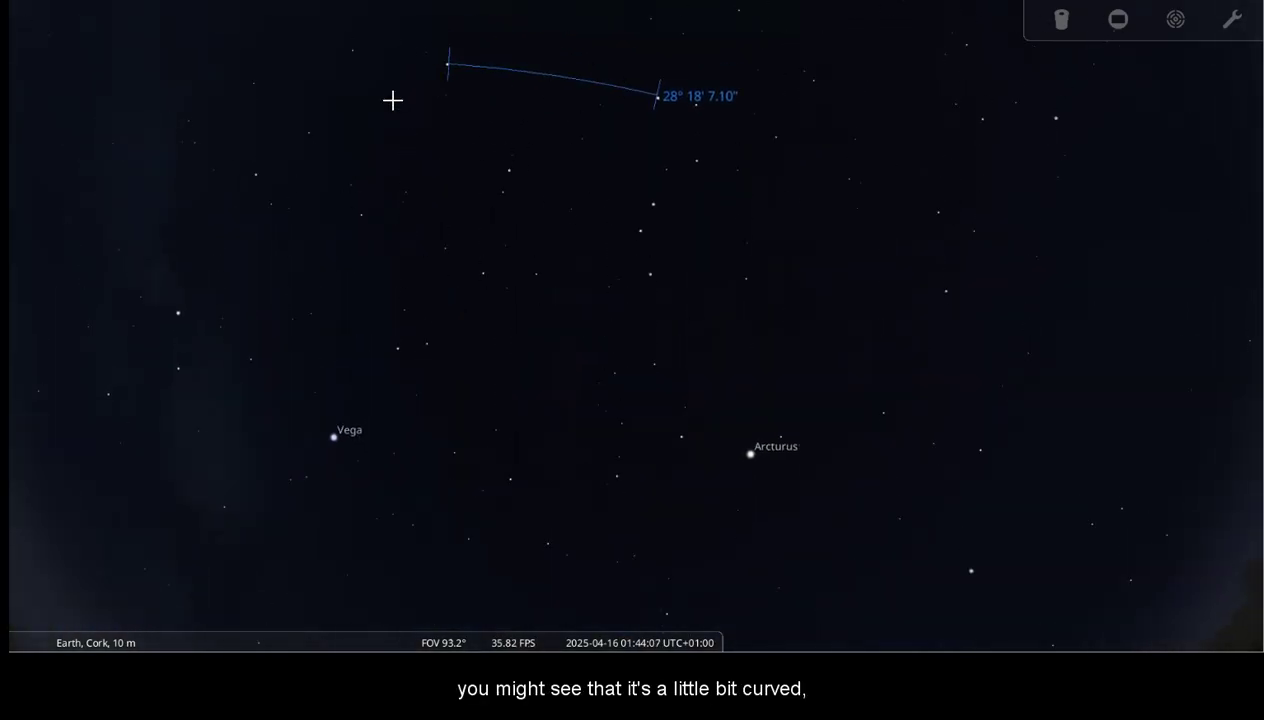
key(Left)
key(Left)
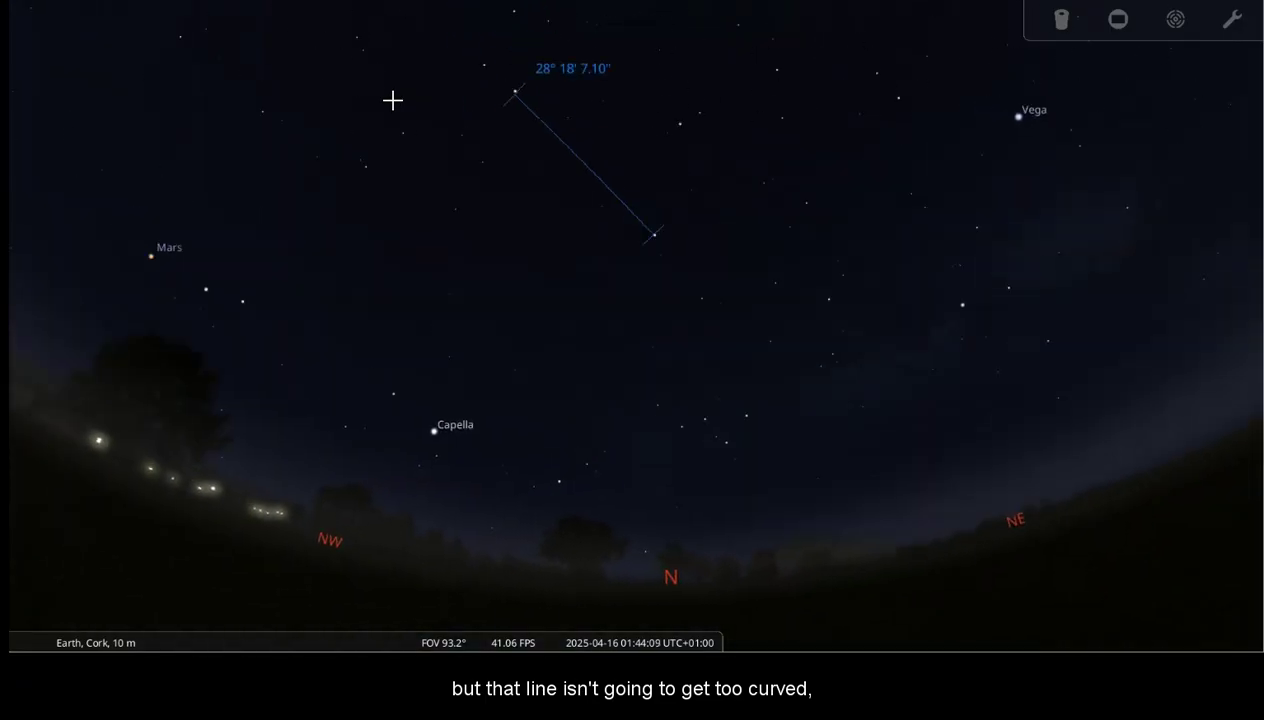
key(Up)
key(Right)
key(Down)
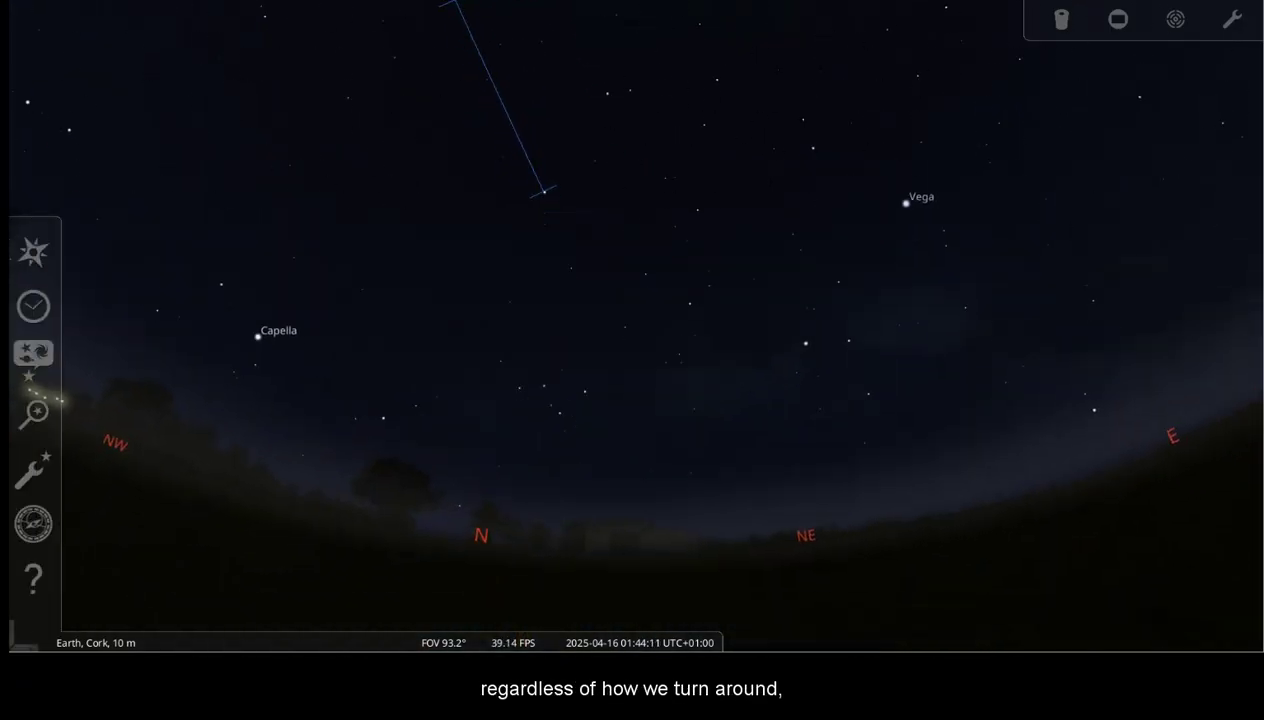
Display the equatorial grid and compare the Plough to North Star line with the grid lines around the celestial pole
click(178, 638)
click(178, 638)
click(149, 638)
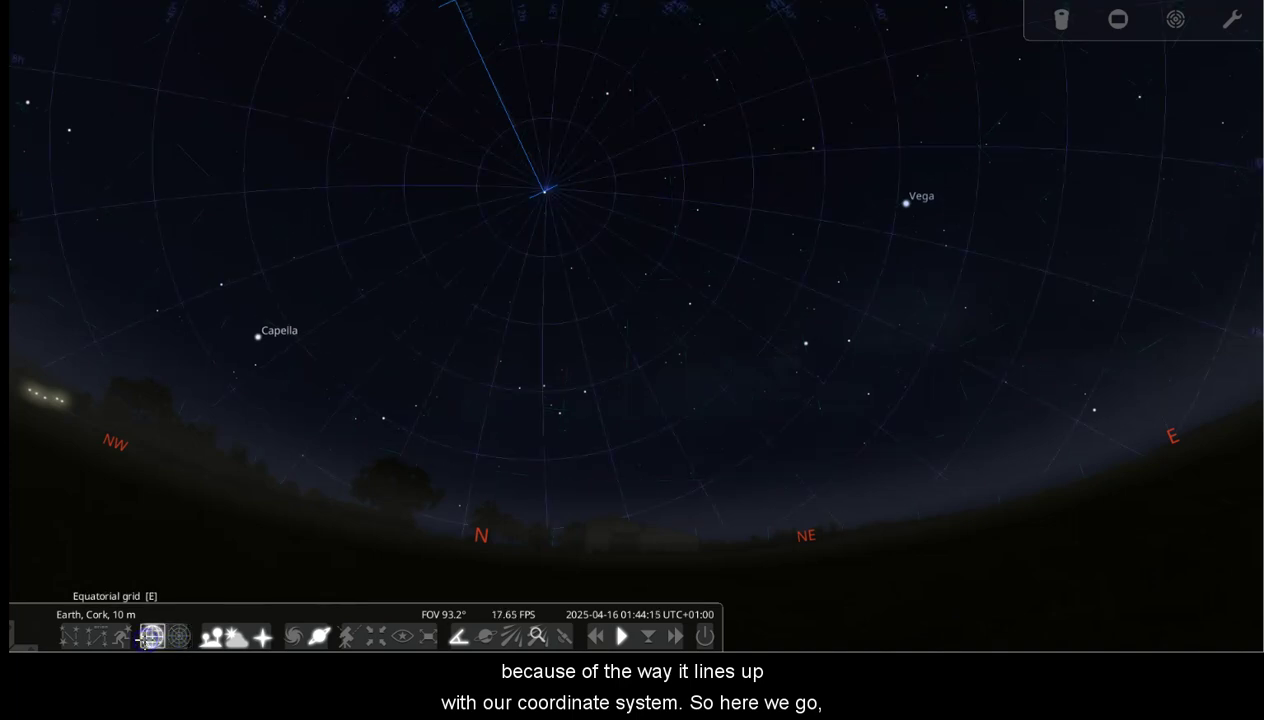
key(Down)
key(Up)
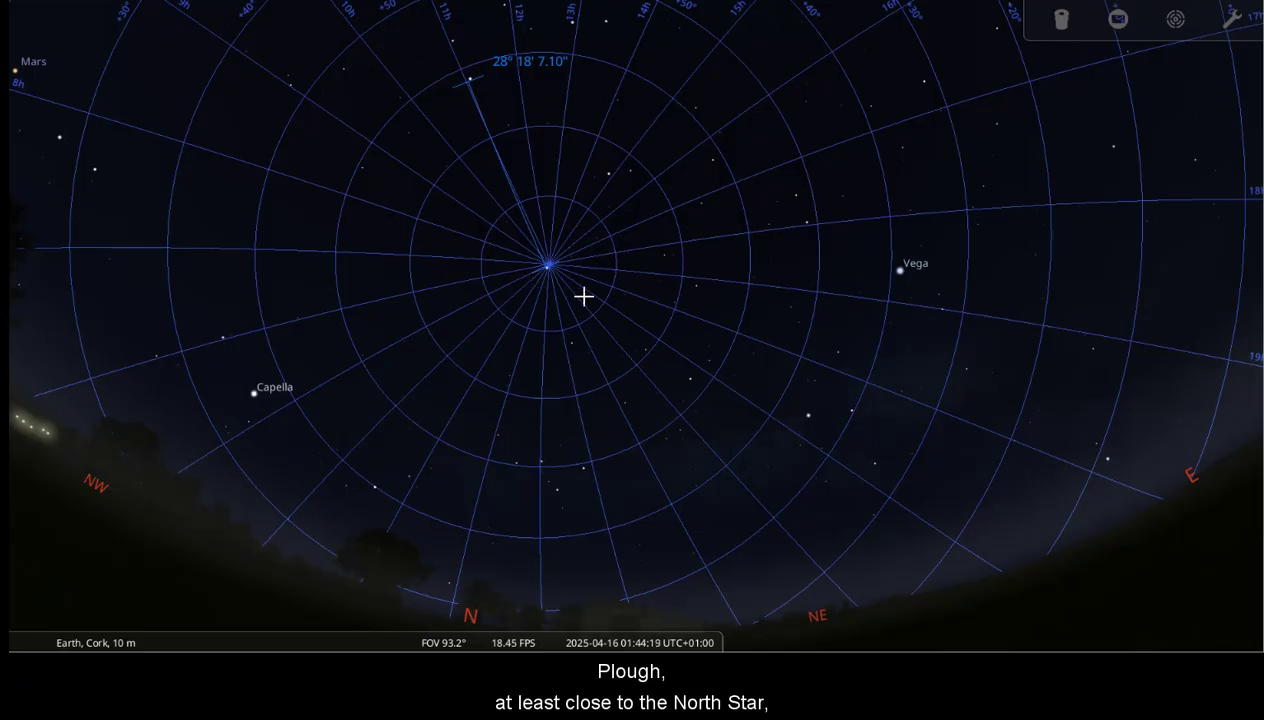
key(Left)
key(Right)
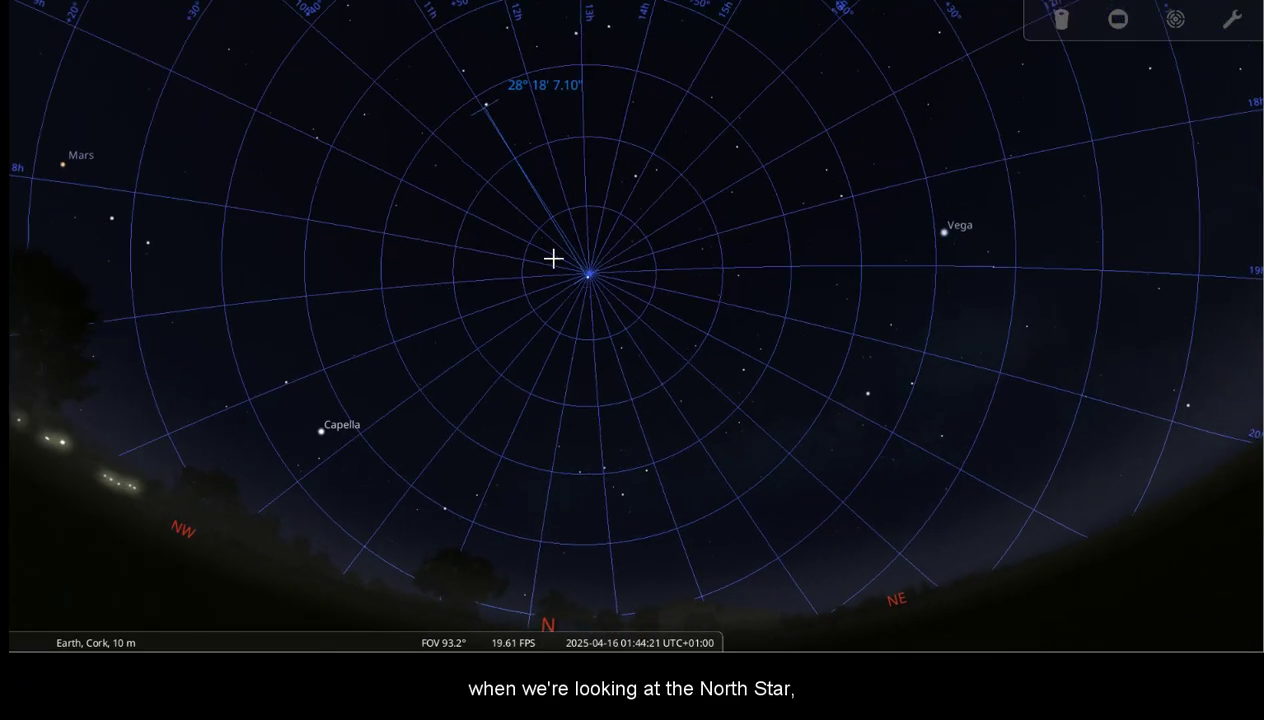
Measure an arc about 55° long from the heart of the Scorpion near the southeastern horizon towards the southwest
key(Right)
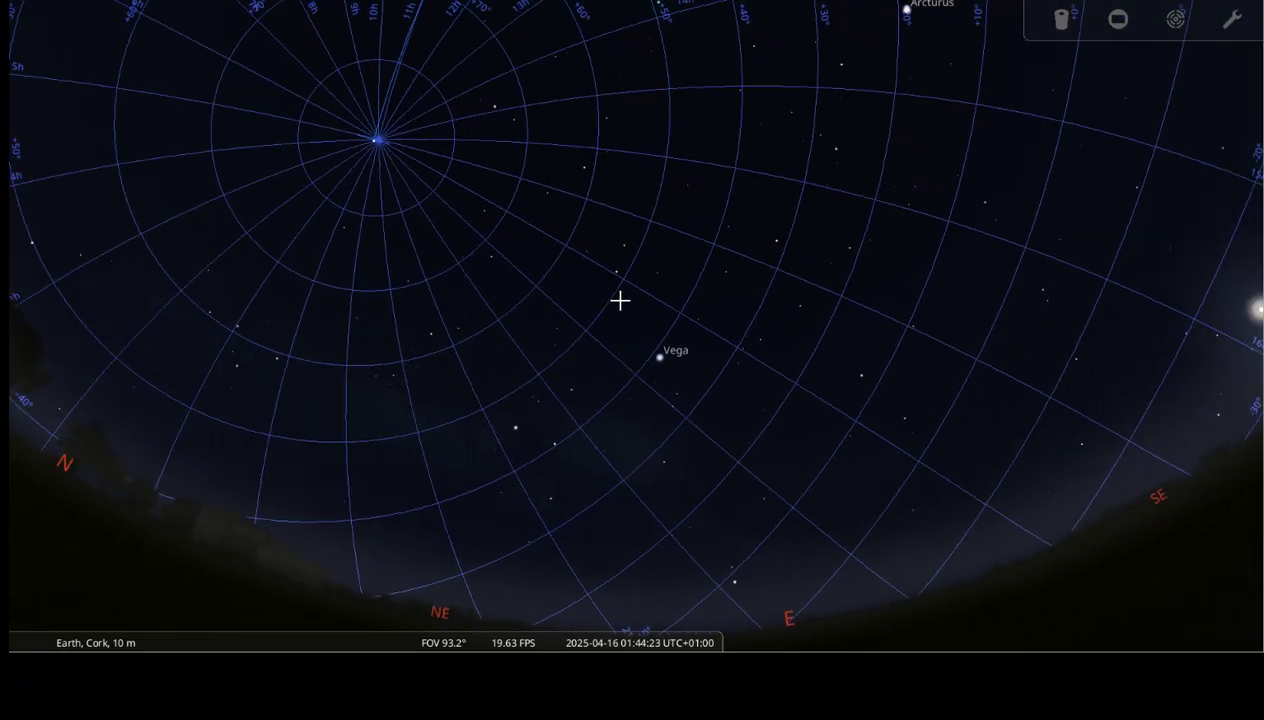
key(Right)
key(Down)
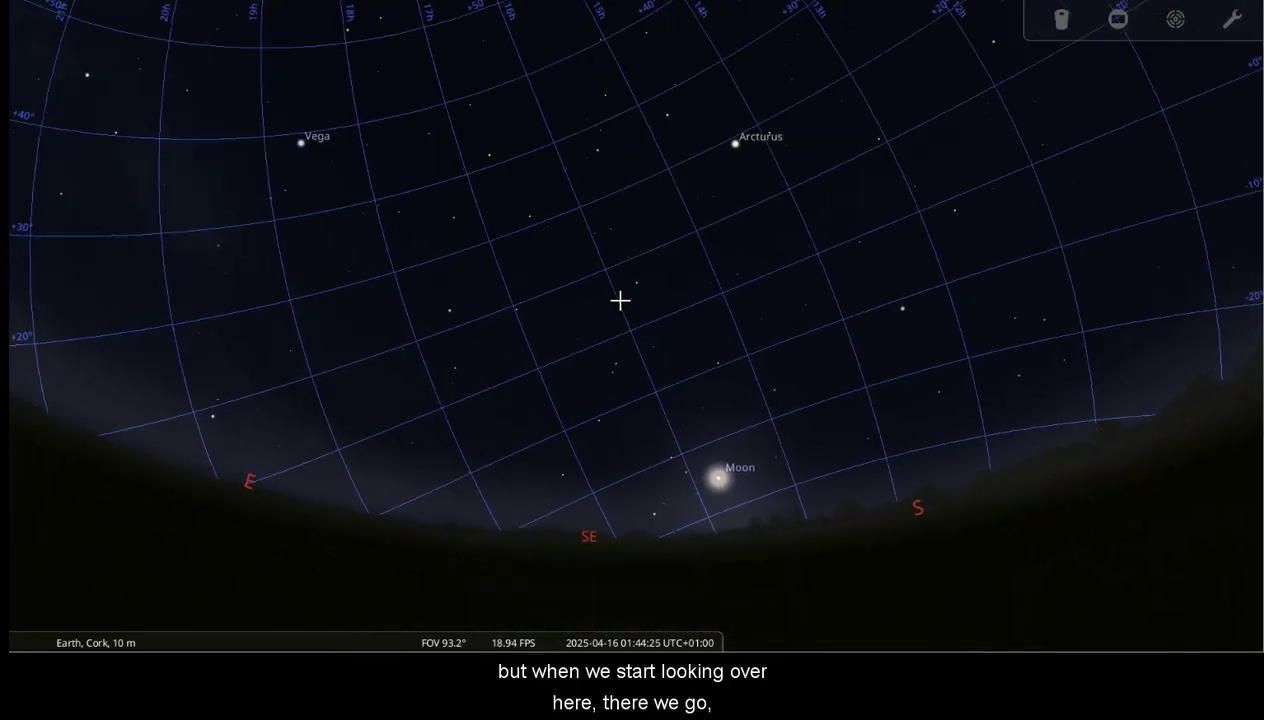
key(Up)
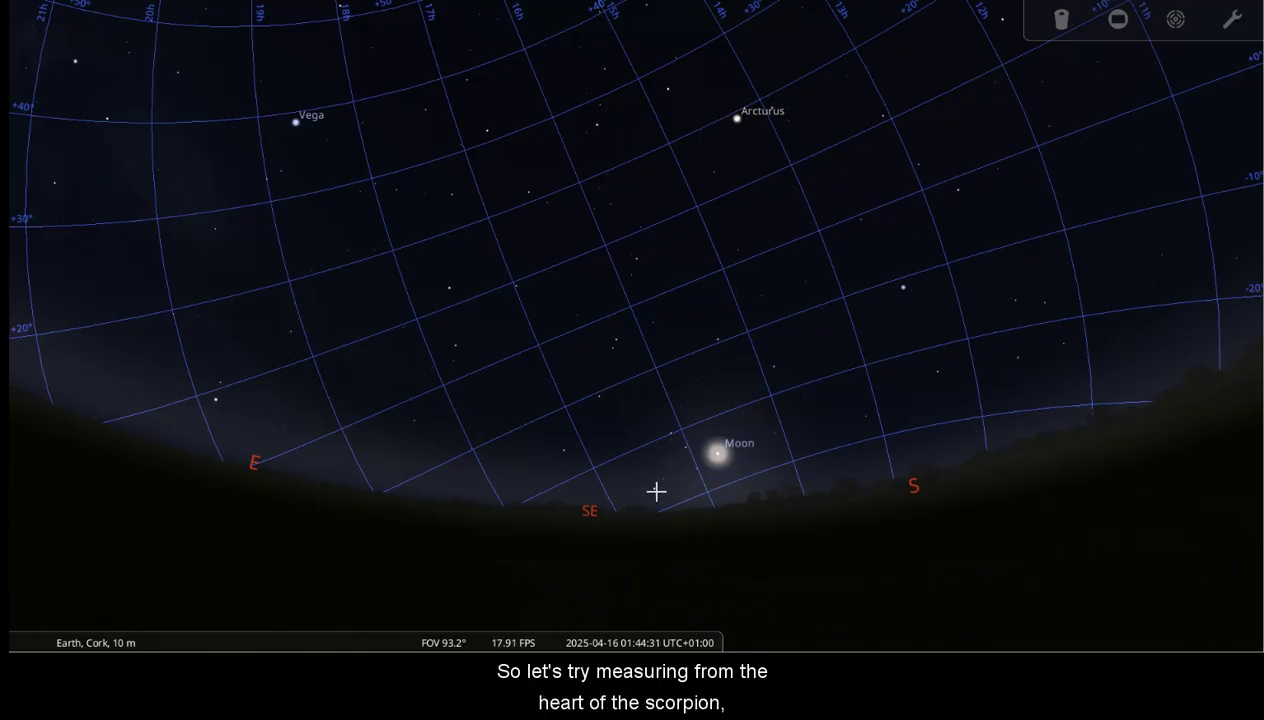
drag(686, 482, 1036, 357)
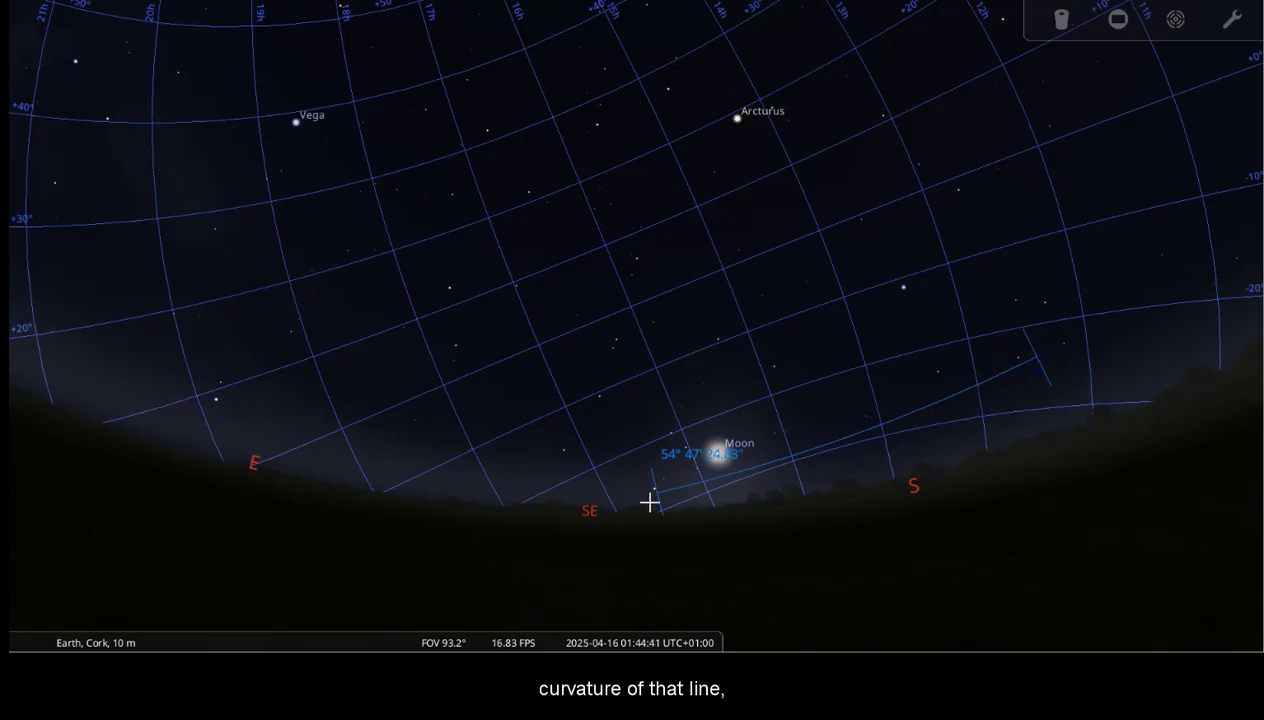
Examine the curvature of the long southern measurement line against the equatorial grid from several viewing directions
key(Right)
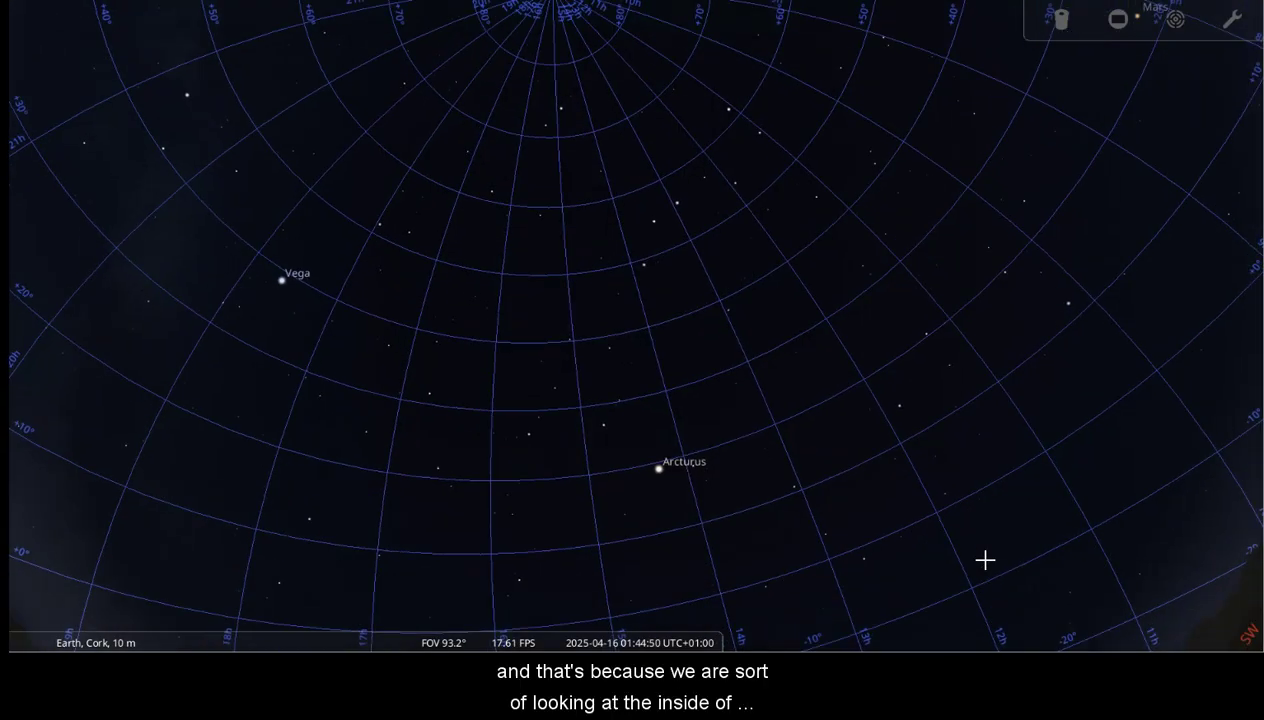
key(Up)
key(Down)
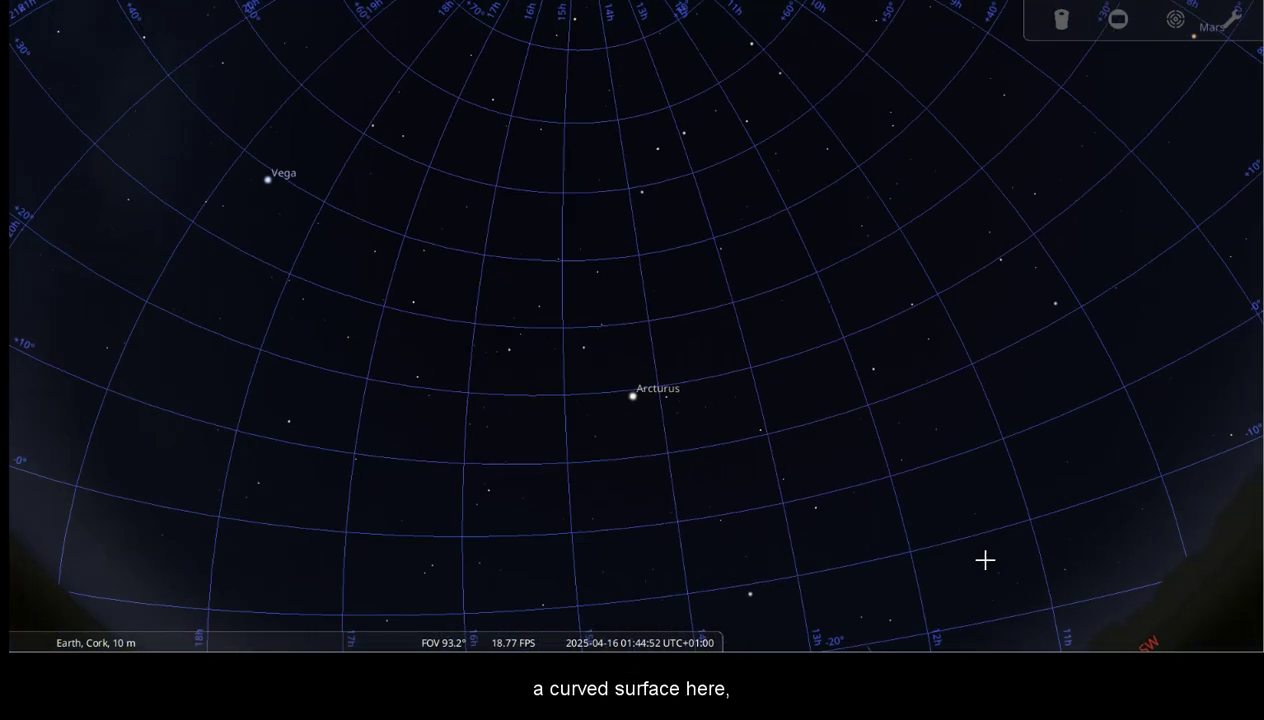
key(Down)
key(Right)
key(Up)
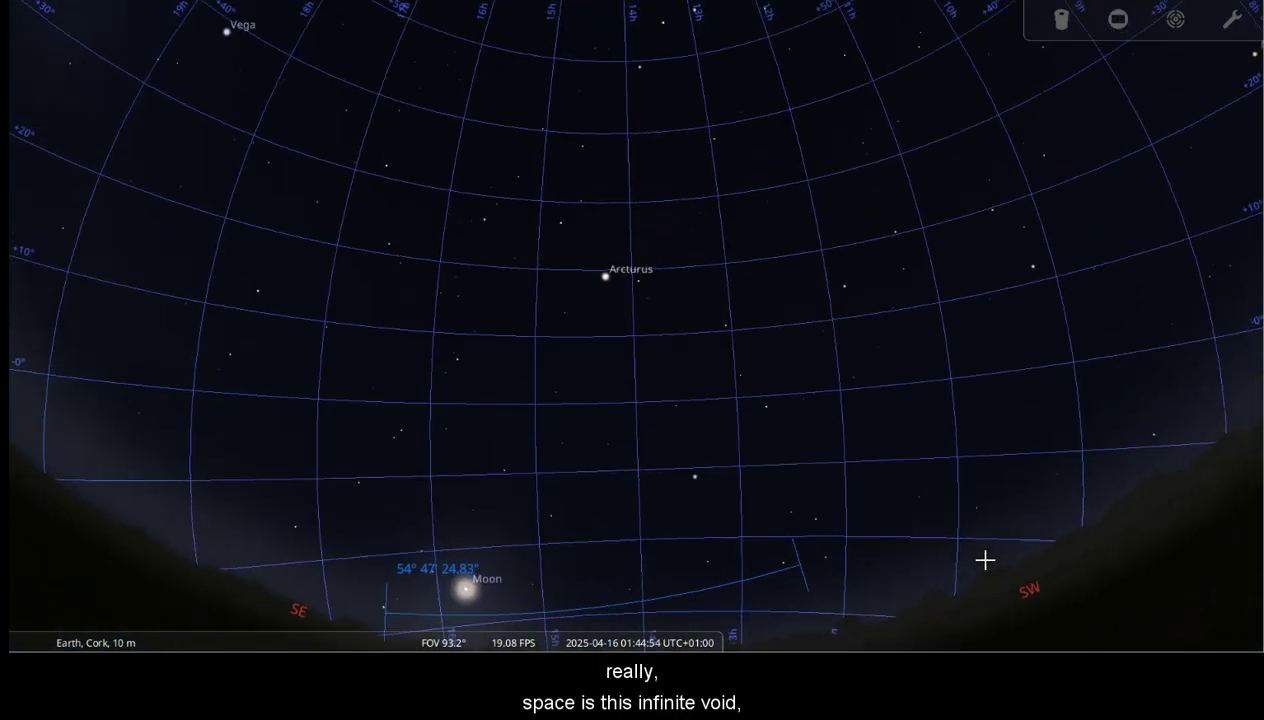
key(Down)
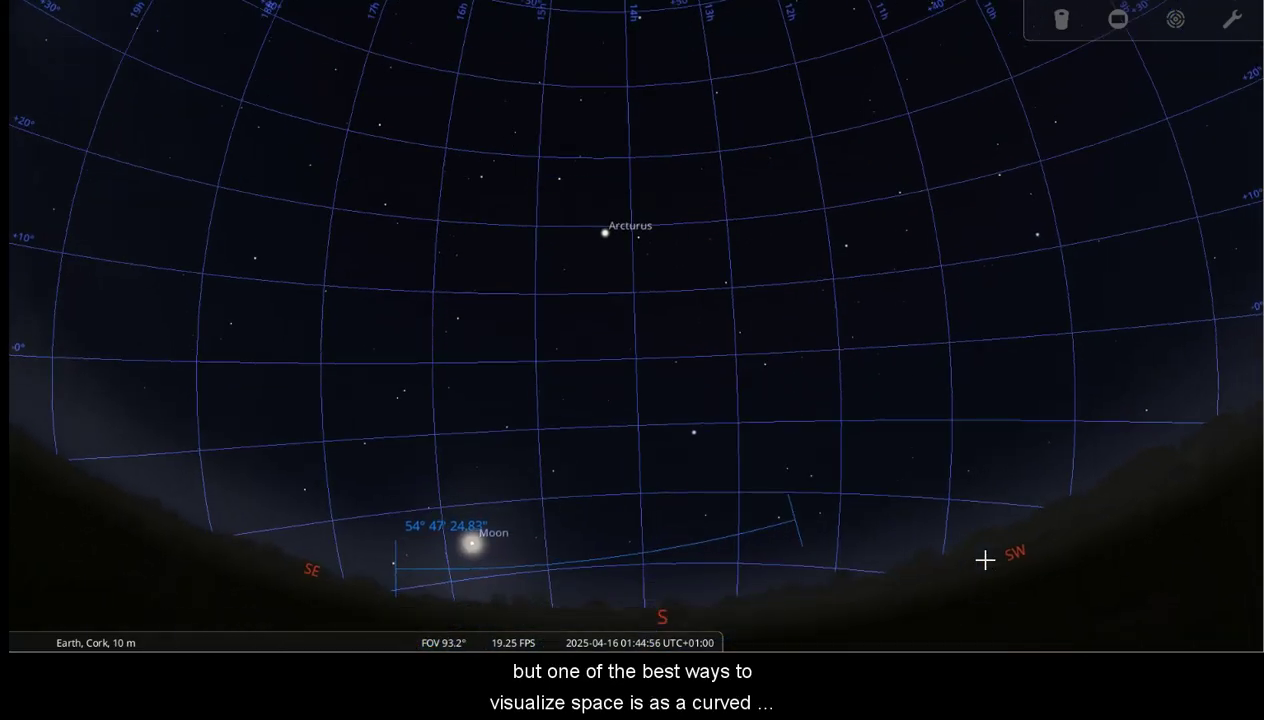
key(Left)
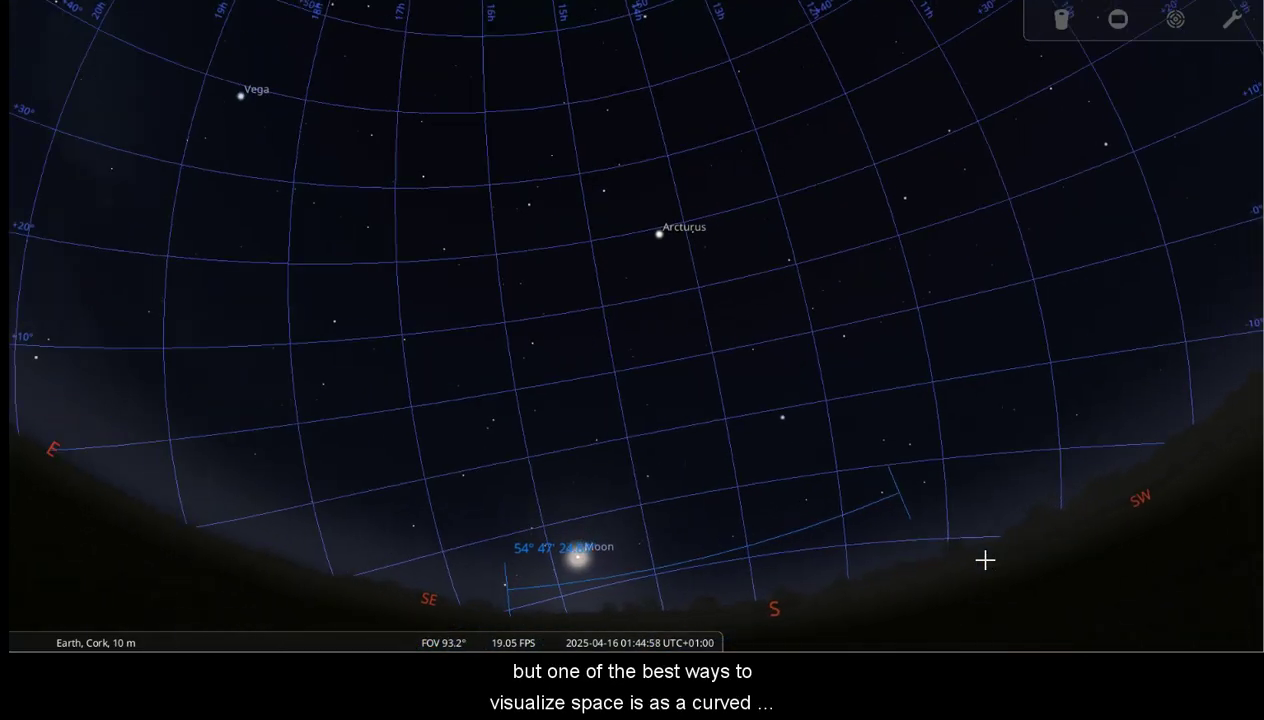
Measure the angle between Deneb and Vega in the northeastern sky
key(Up)
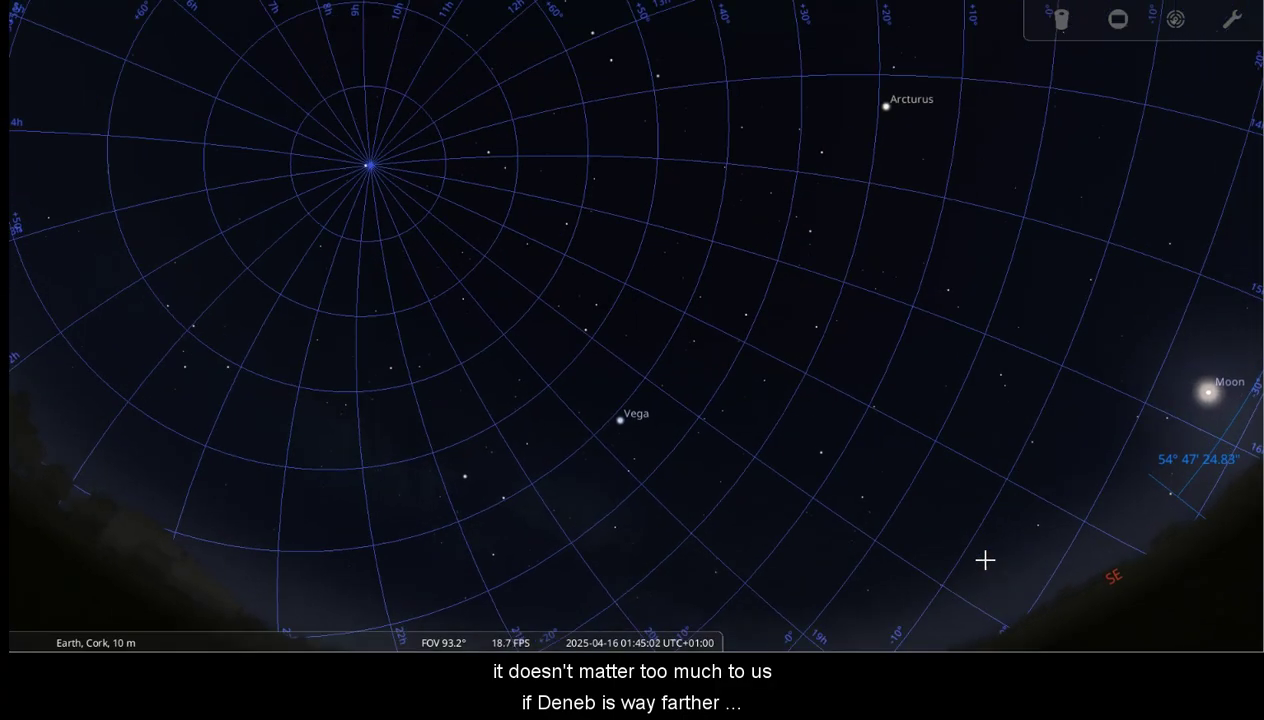
key(Down)
key(Up)
key(Left)
key(Down)
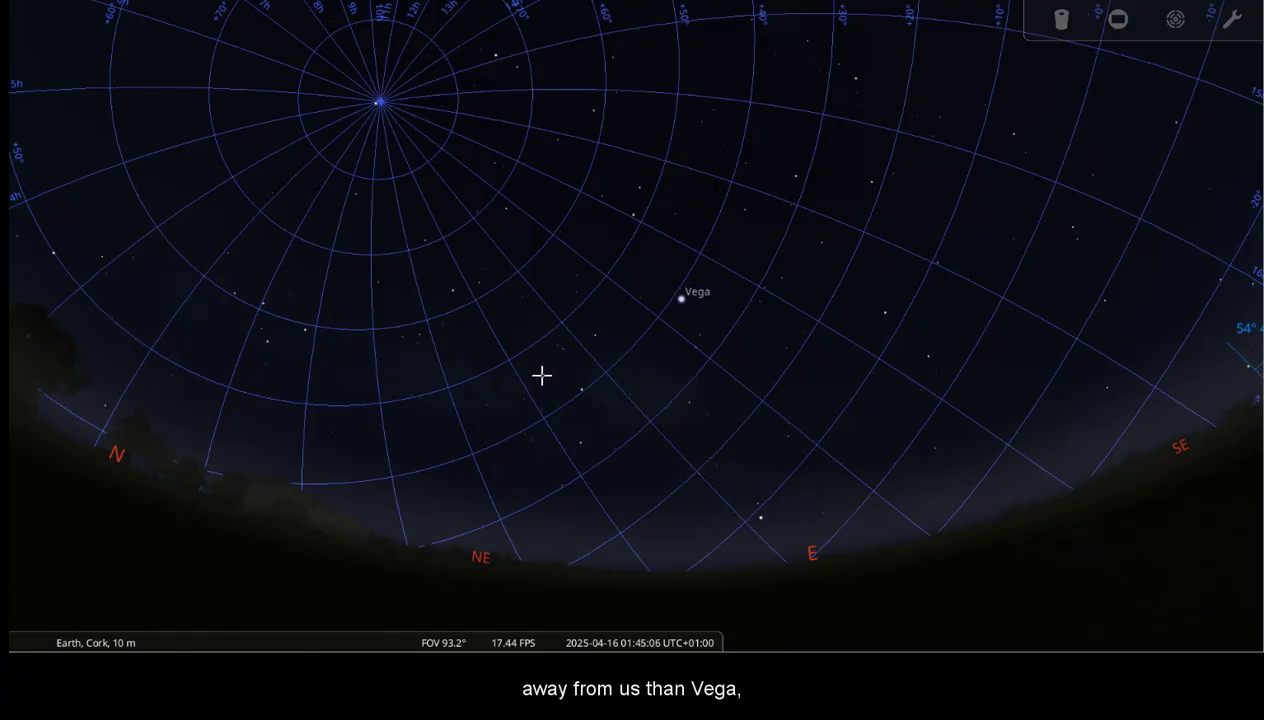
drag(541, 375, 680, 297)
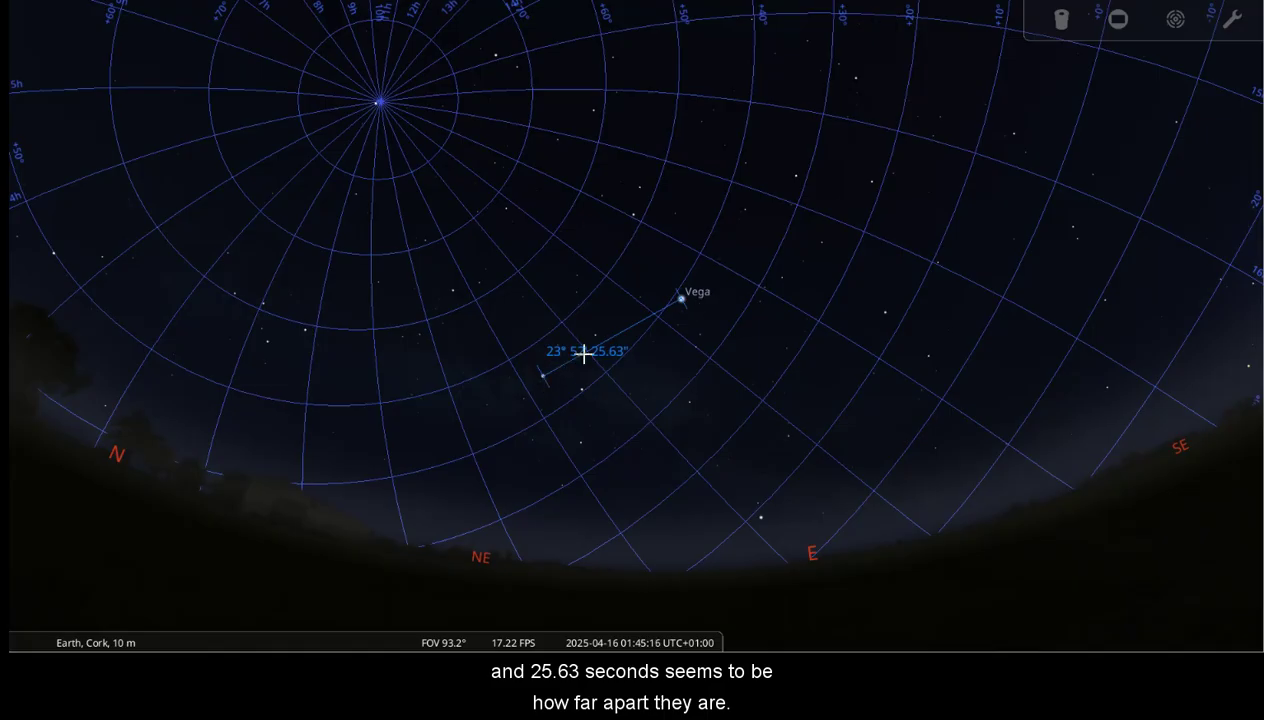
Inspect the Deneb to Vega measurement close up, at a field of view of about 17°
key(Down)
key(Up)
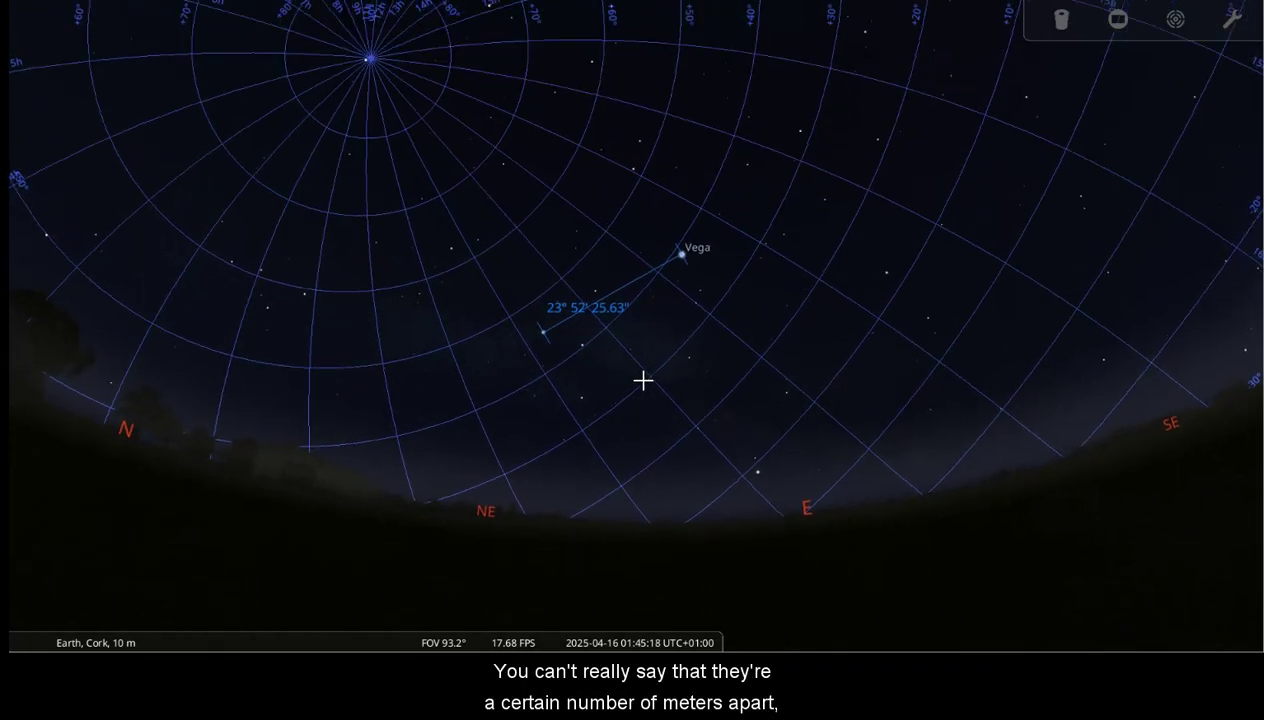
key(Page_Up)
key(Up)
key(Down)
key(Left)
scroll(642, 380, up, 5)
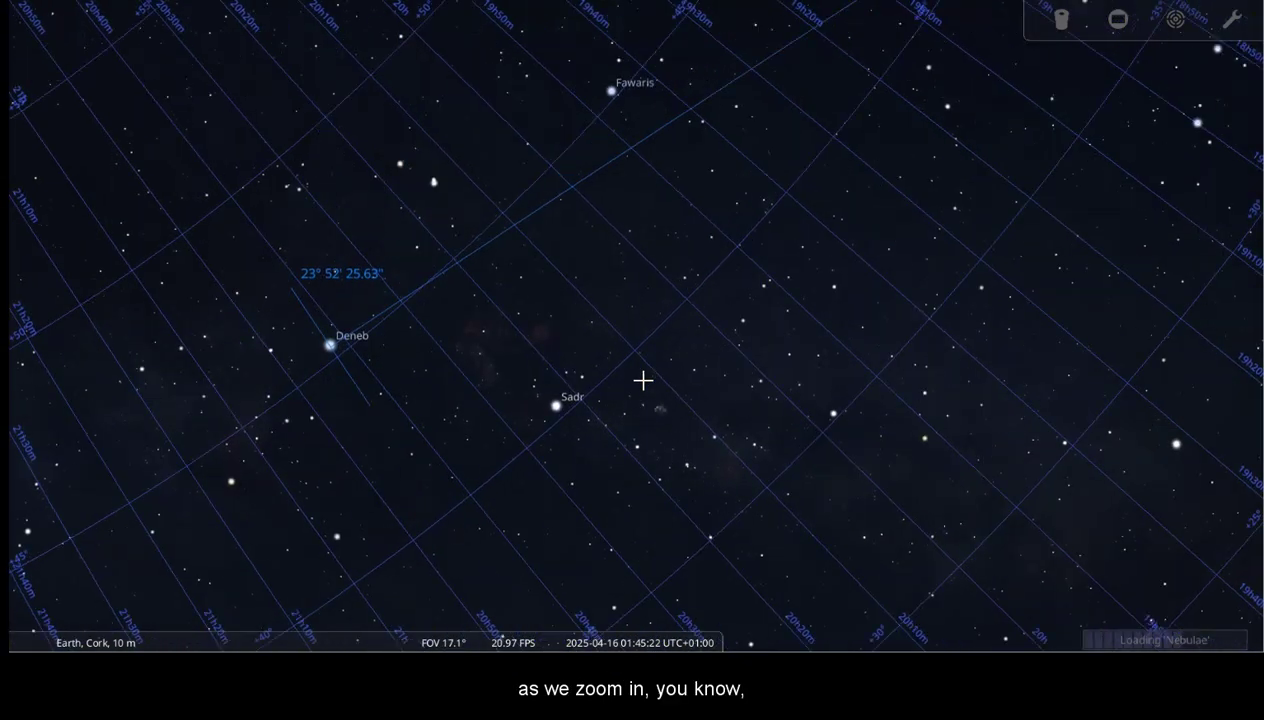
key(Up)
Widen the field of view to about 127° and check the Deneb to Vega line's curvature from different directions
scroll(642, 380, down, 10)
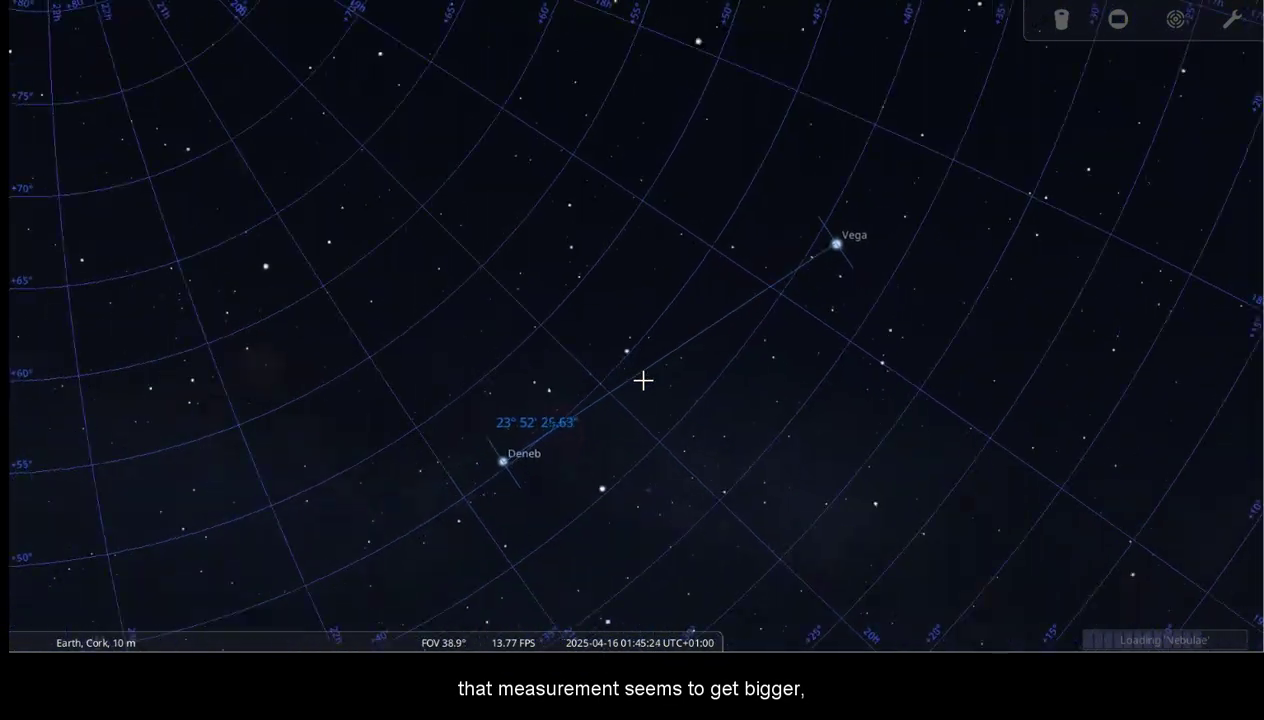
key(Right)
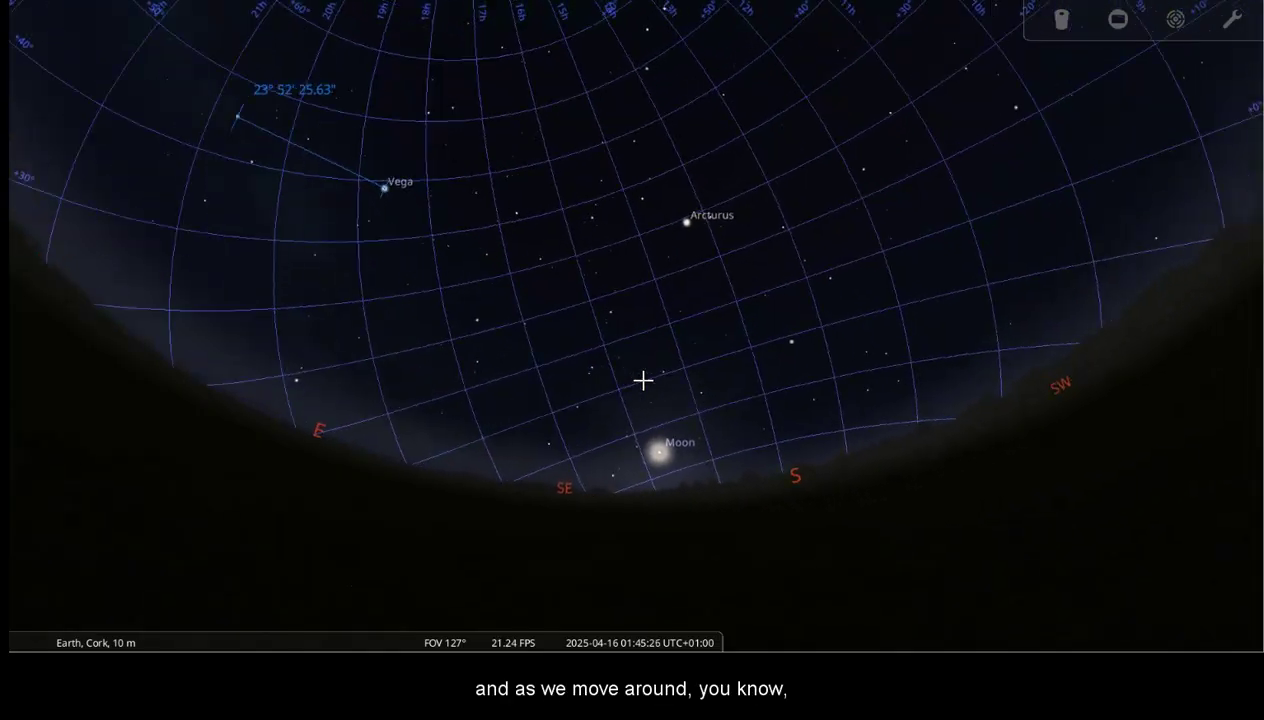
key(Down)
key(Up)
key(Up)
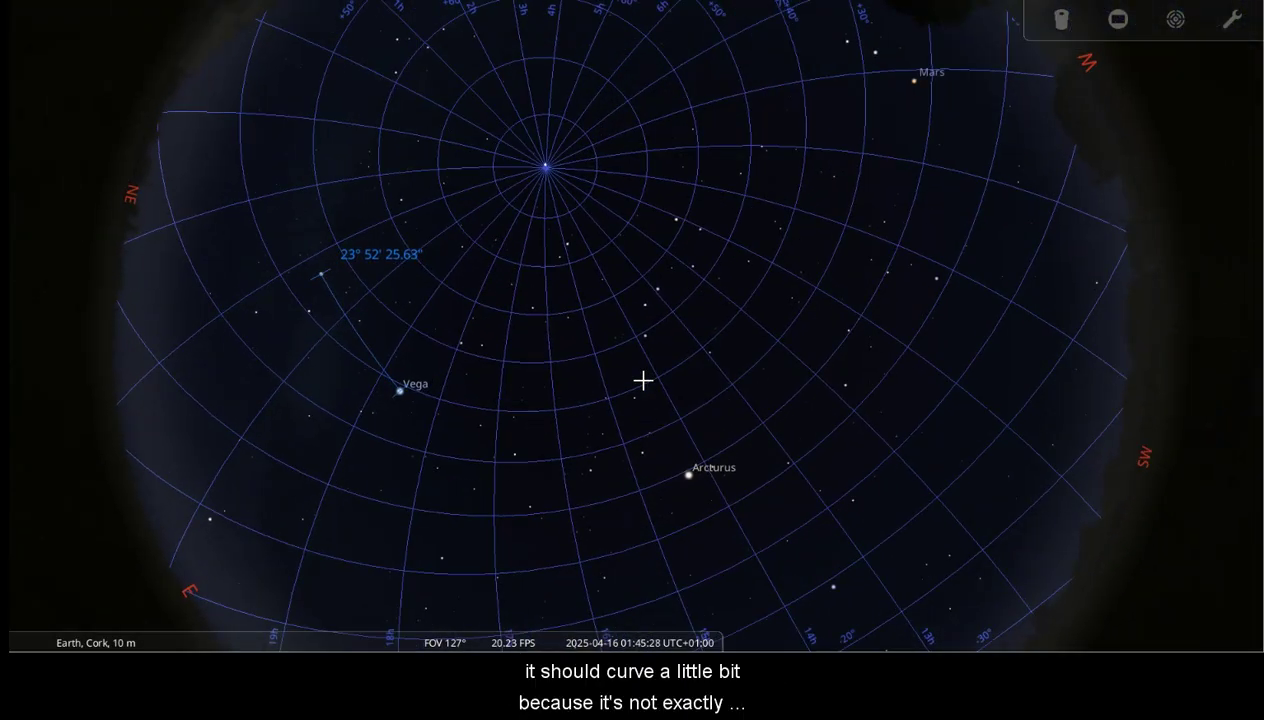
key(Down)
key(Down)
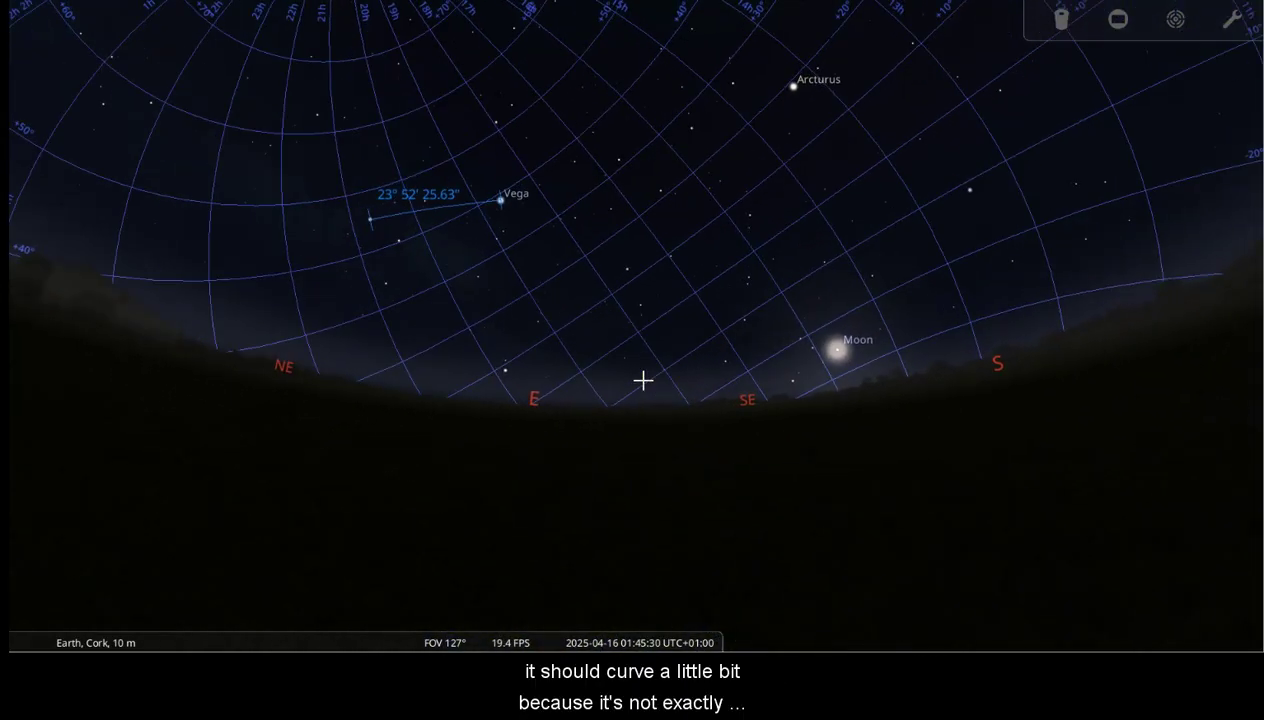
Compare the Deneb to Vega line with the equatorial grid around the celestial pole, from the northern, eastern and southern viewing directions
key(Left)
key(Up)
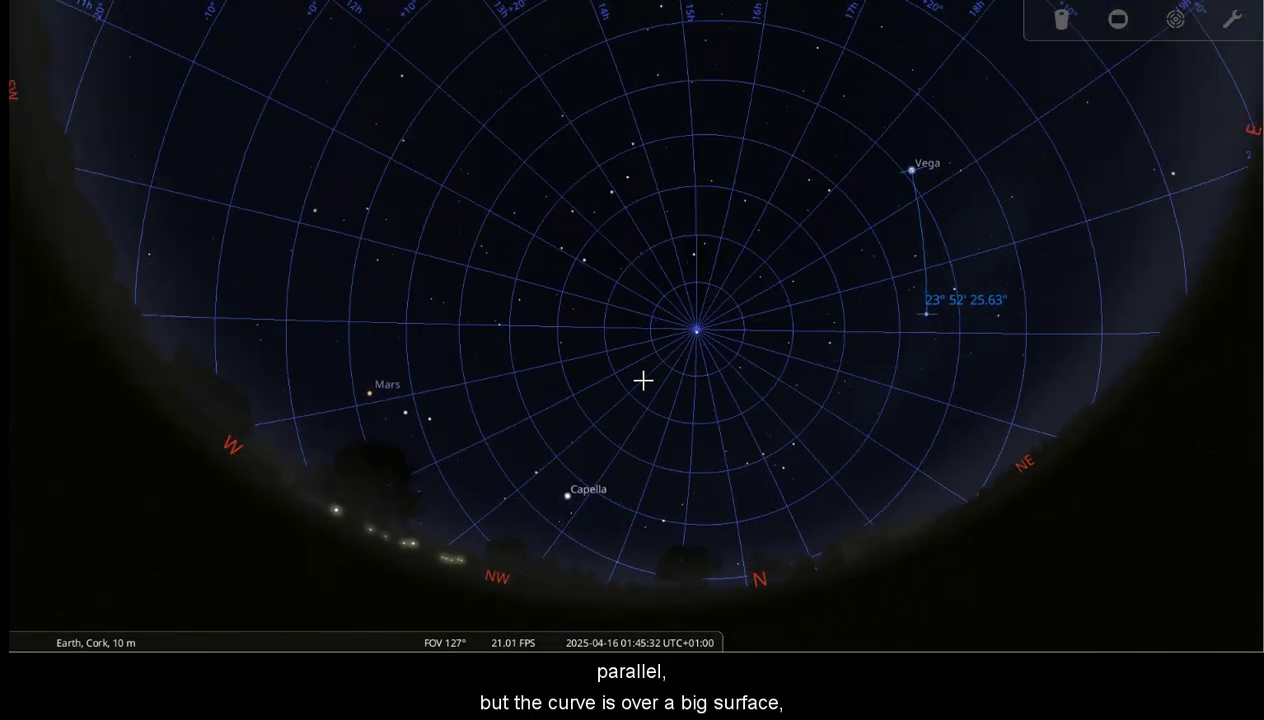
key(Right)
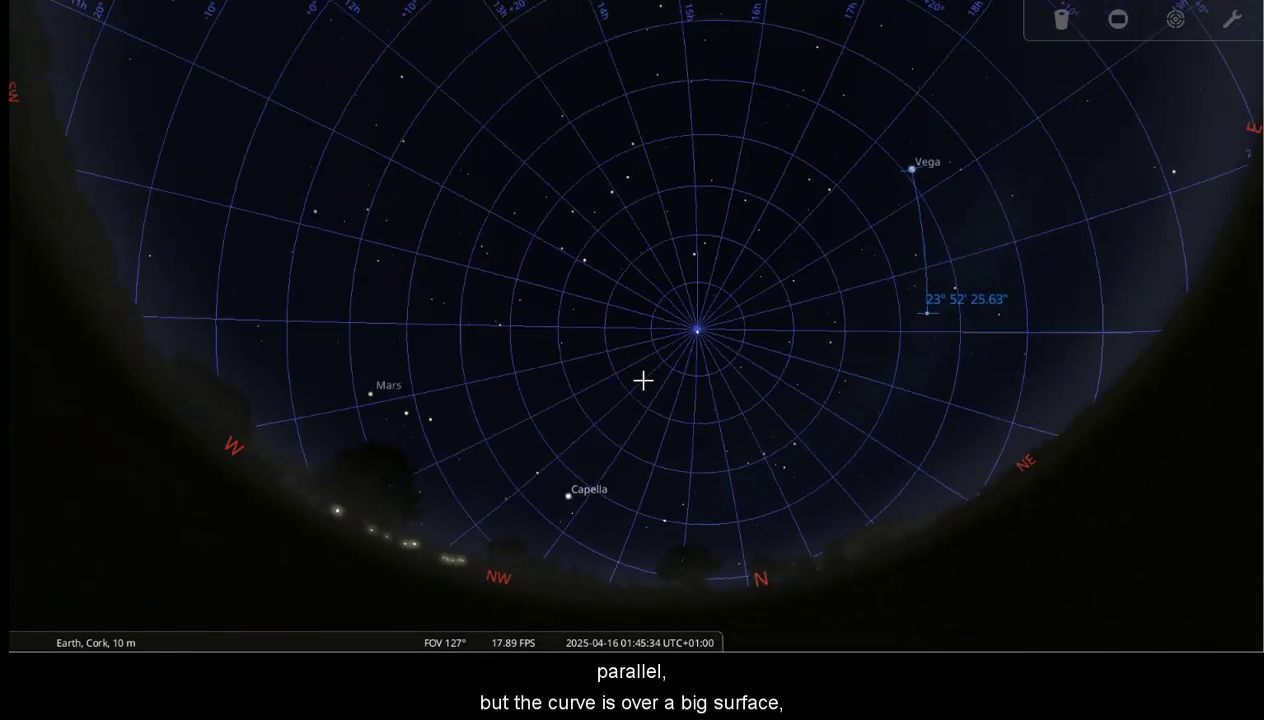
key(Down)
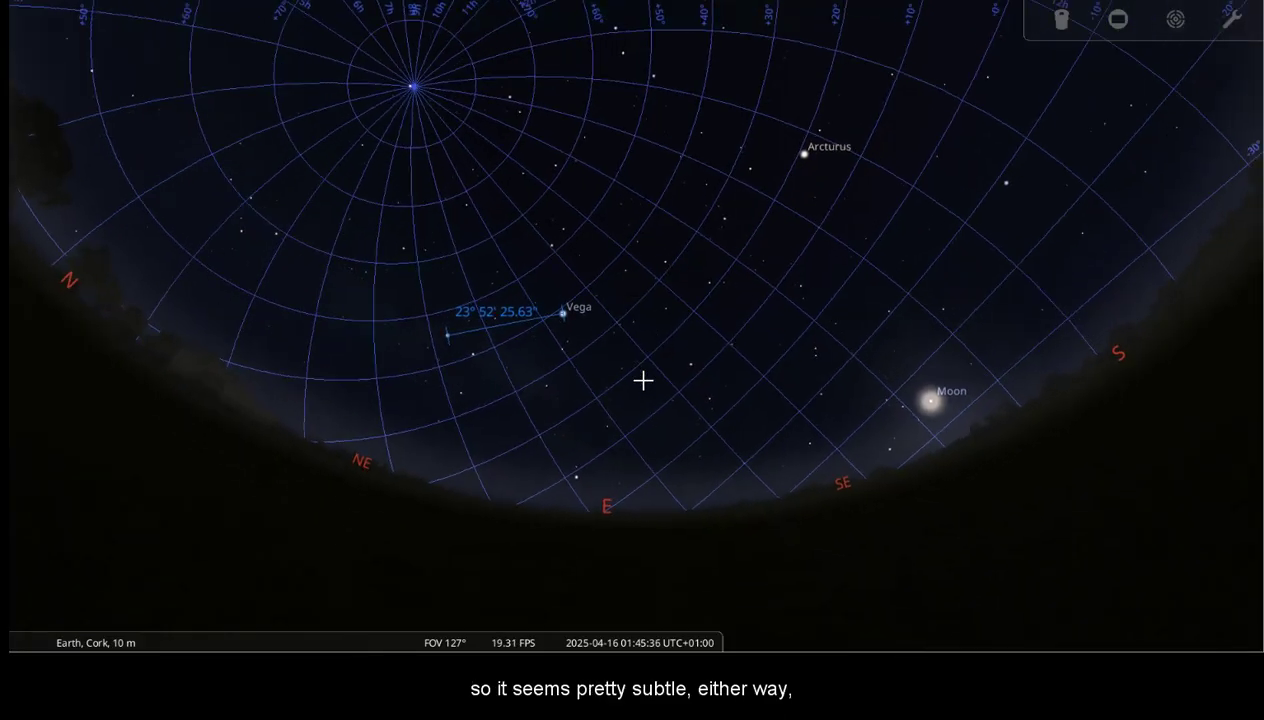
key(Up)
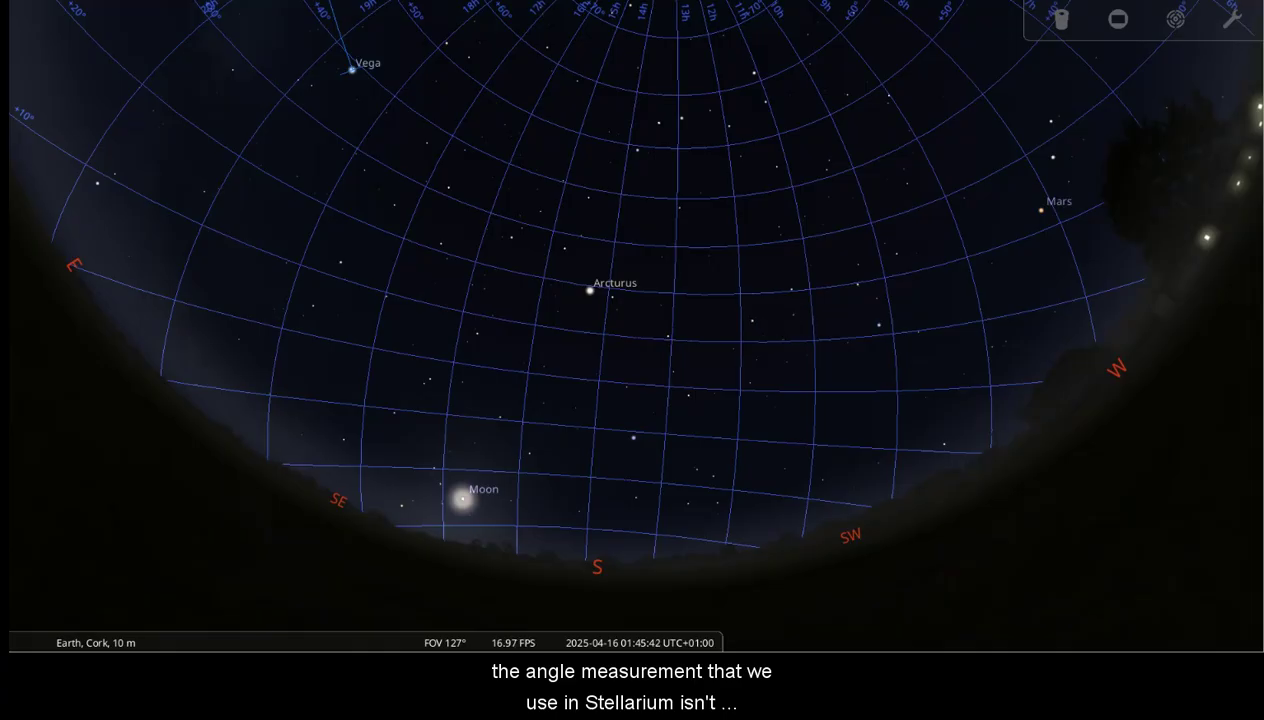
Hide the equatorial grid and display the Ecliptic (J2000) and Galactic equator lines instead
mouse_move(179, 636)
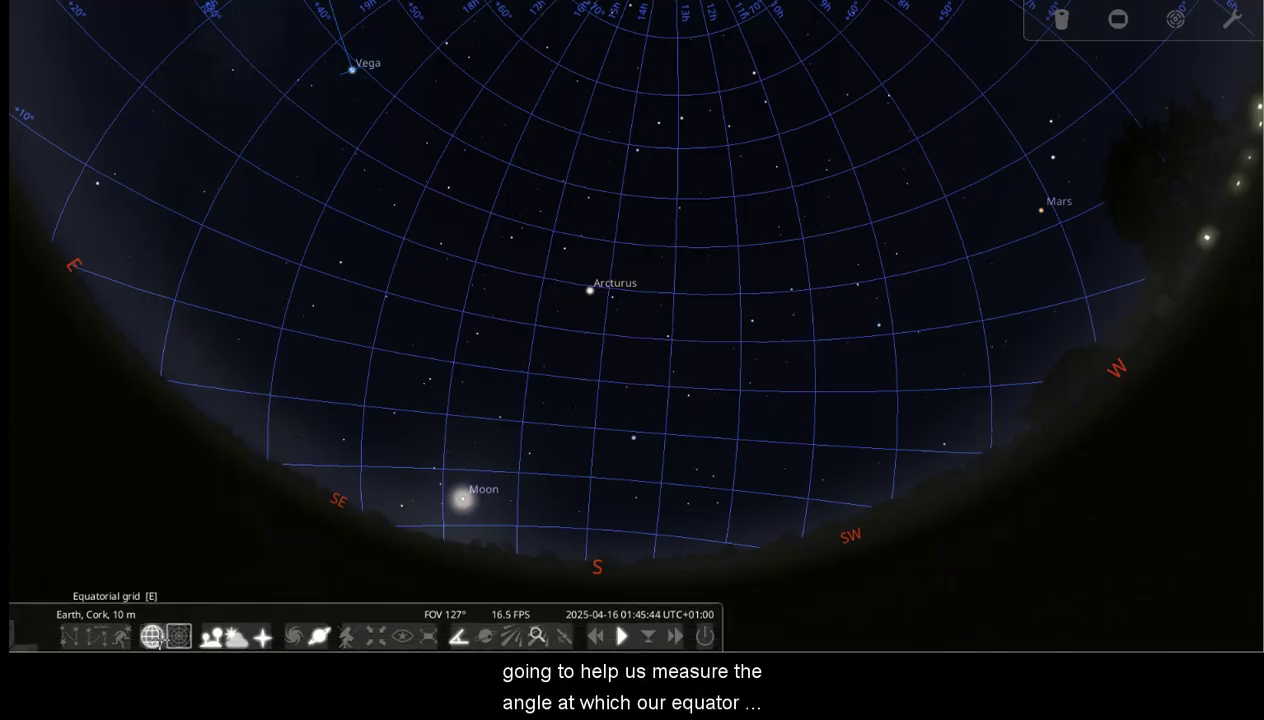
click(179, 636)
mouse_move(18, 375)
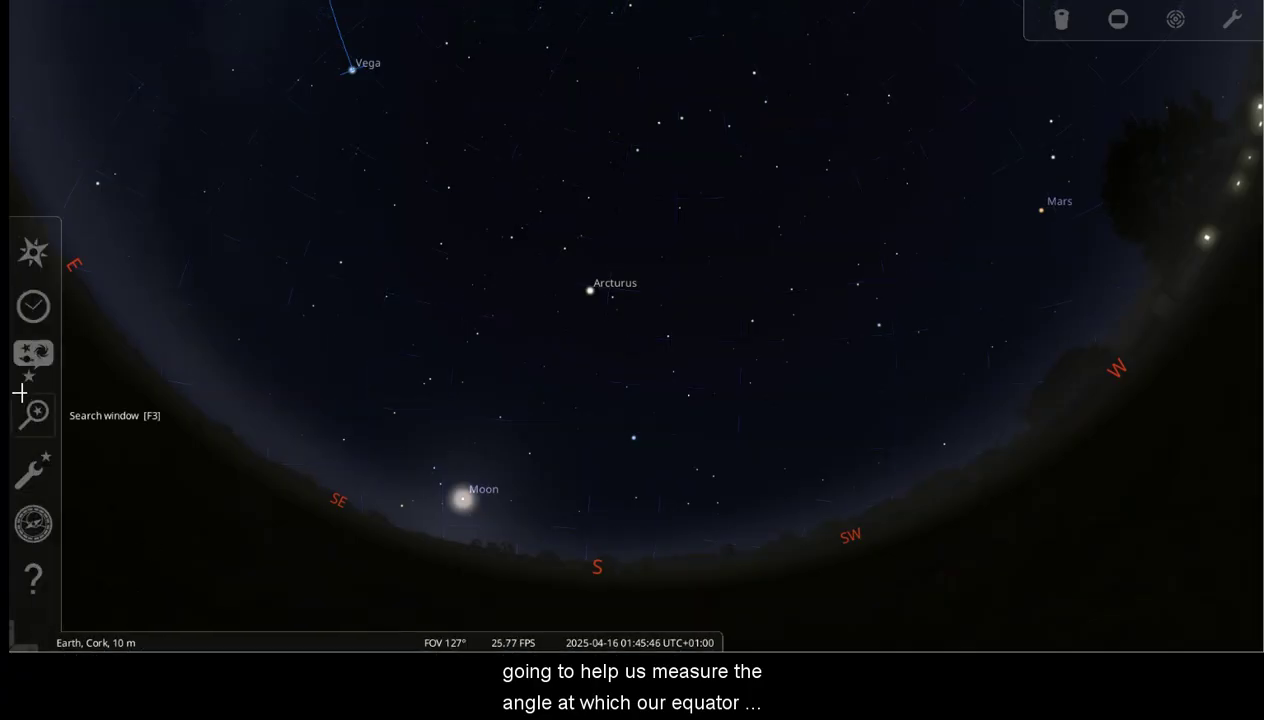
click(33, 353)
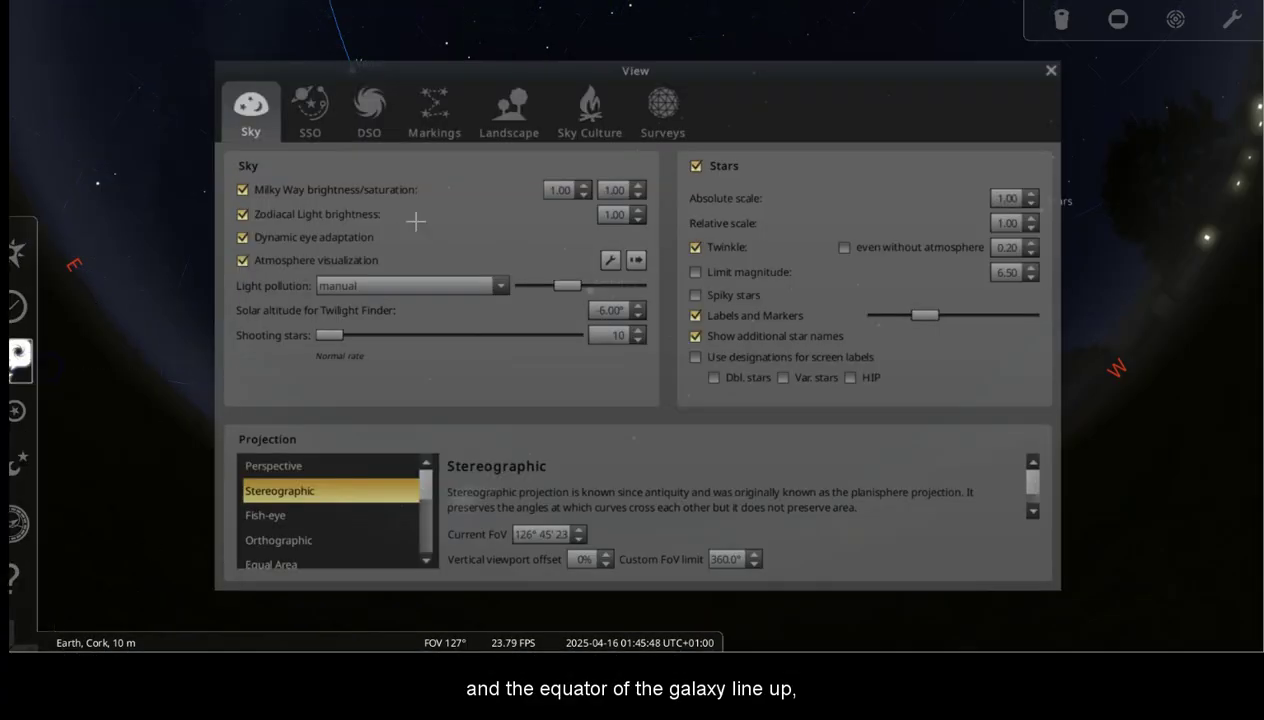
click(440, 125)
click(479, 251)
click(481, 313)
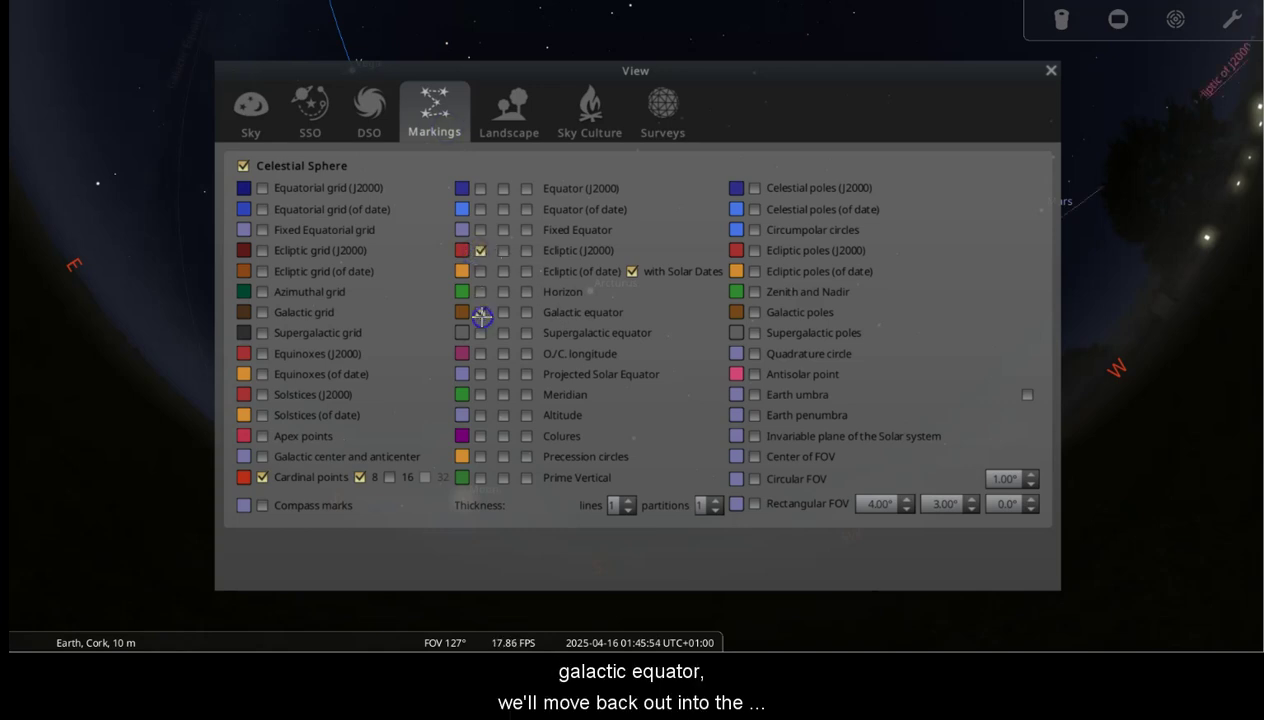
click(1050, 70)
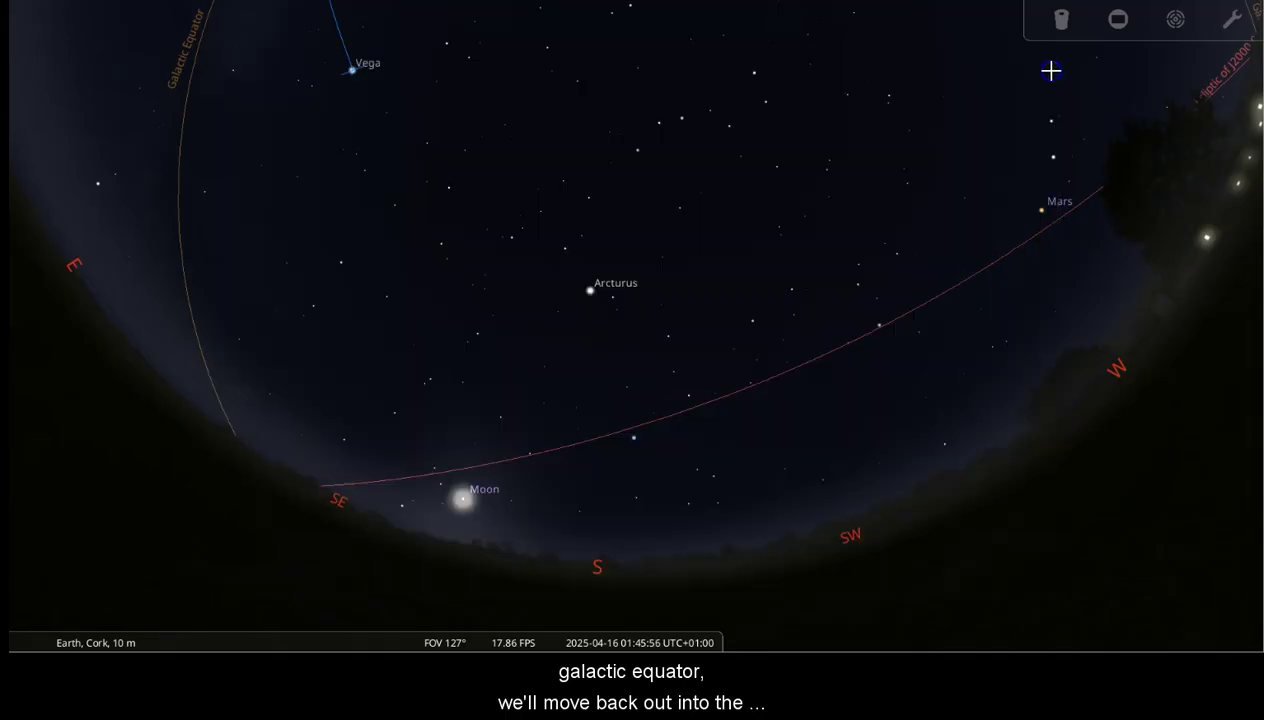
Lower the manual light pollution level to simulate a darker countryside sky
mouse_move(22, 330)
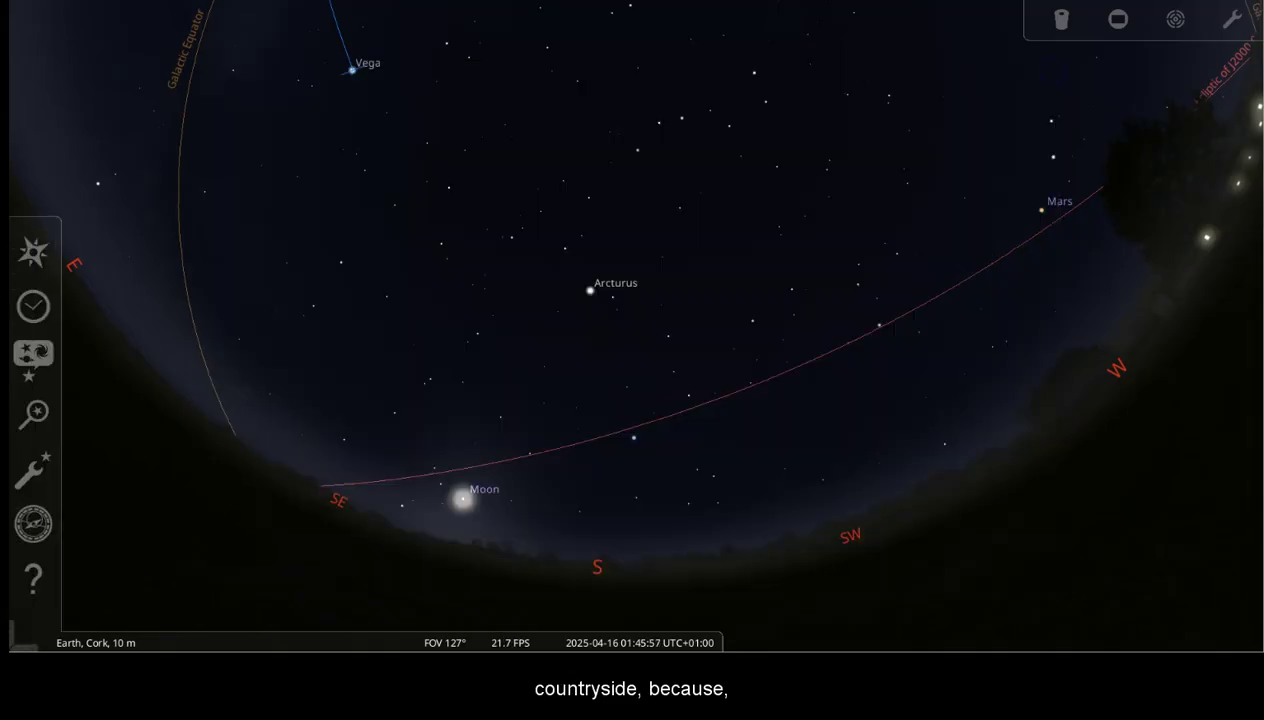
click(26, 370)
click(235, 120)
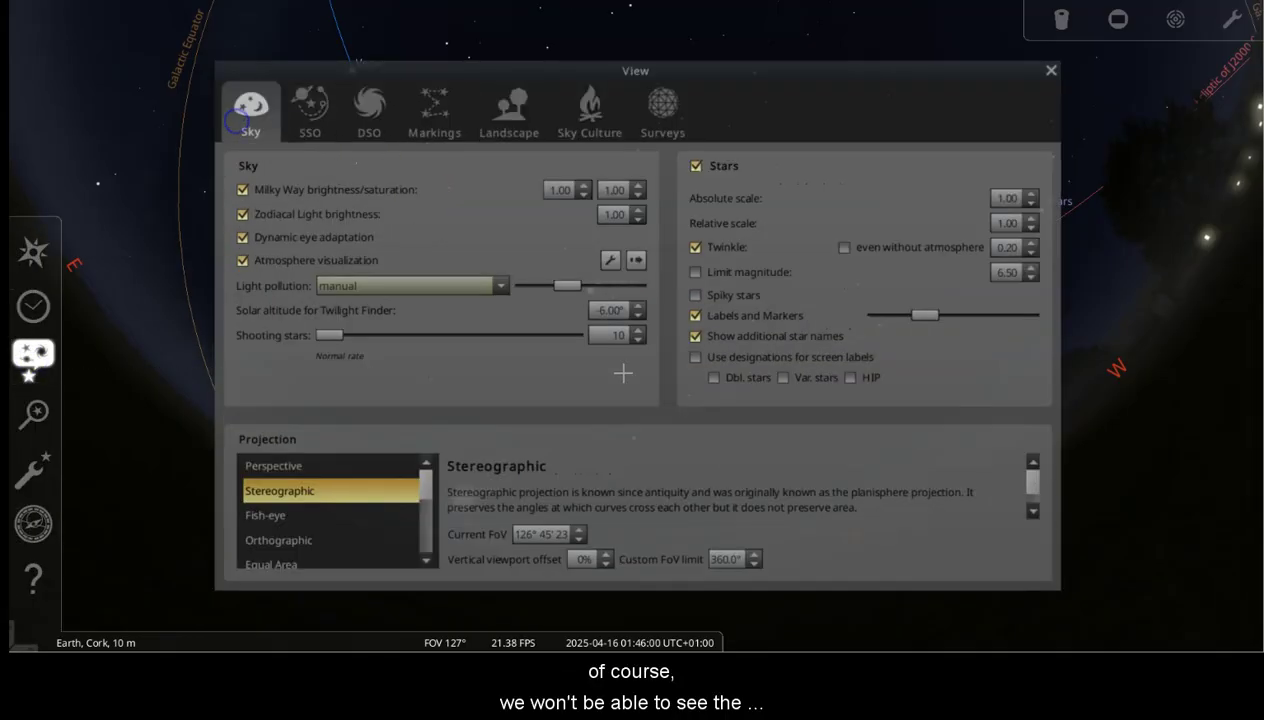
drag(567, 286, 502, 284)
click(1049, 73)
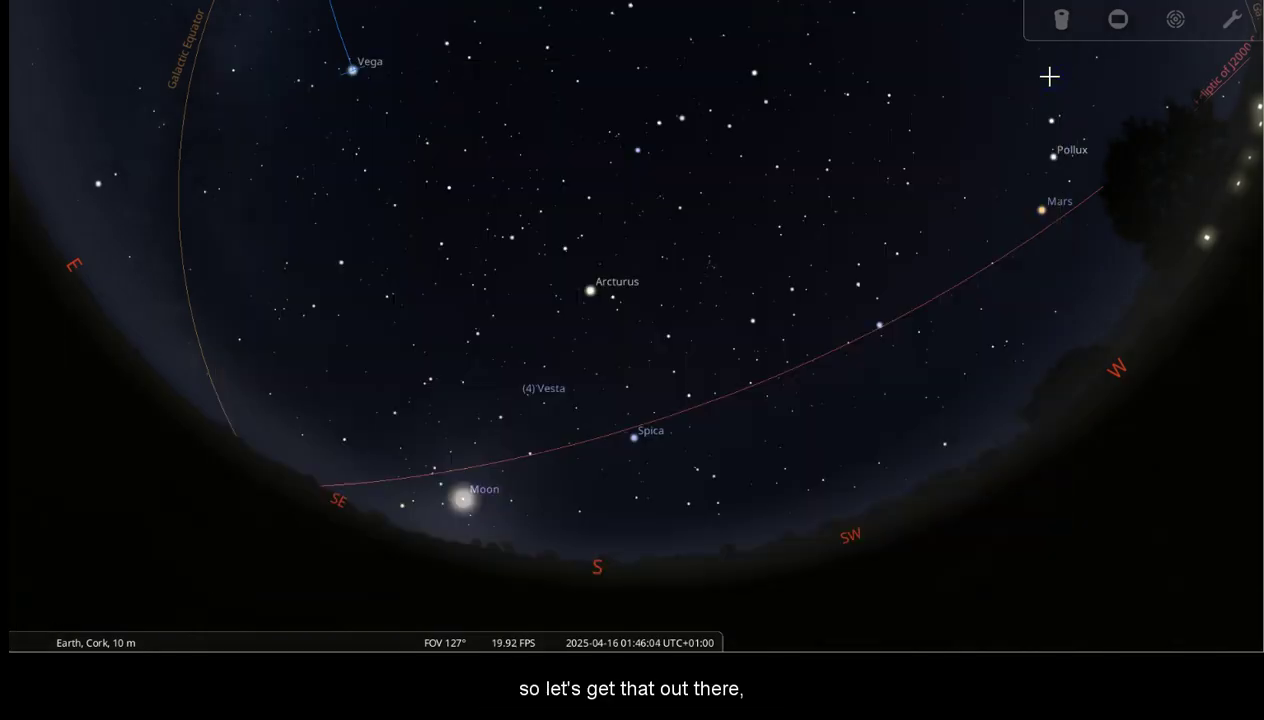
Run time forward to about 04:38 on 2025-04-16, with the ecliptic and galactic equator crossing above the southern horizon
key(l)
key(l)
key(l)
key(l)
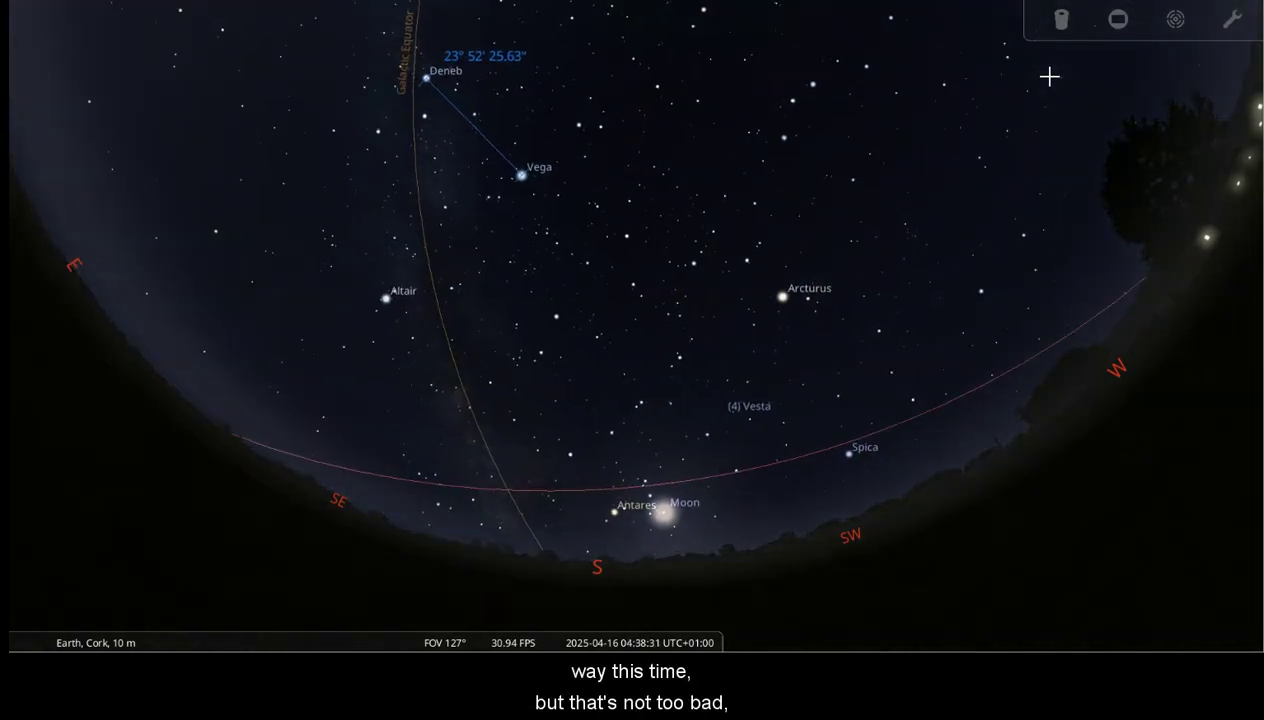
Measure the angular gap between the ecliptic and the galactic equator just beside their crossing, at a field of view of about 20.6°
scroll(1049, 76, up, 3)
key(Page_Up)
key(Left)
key(Down)
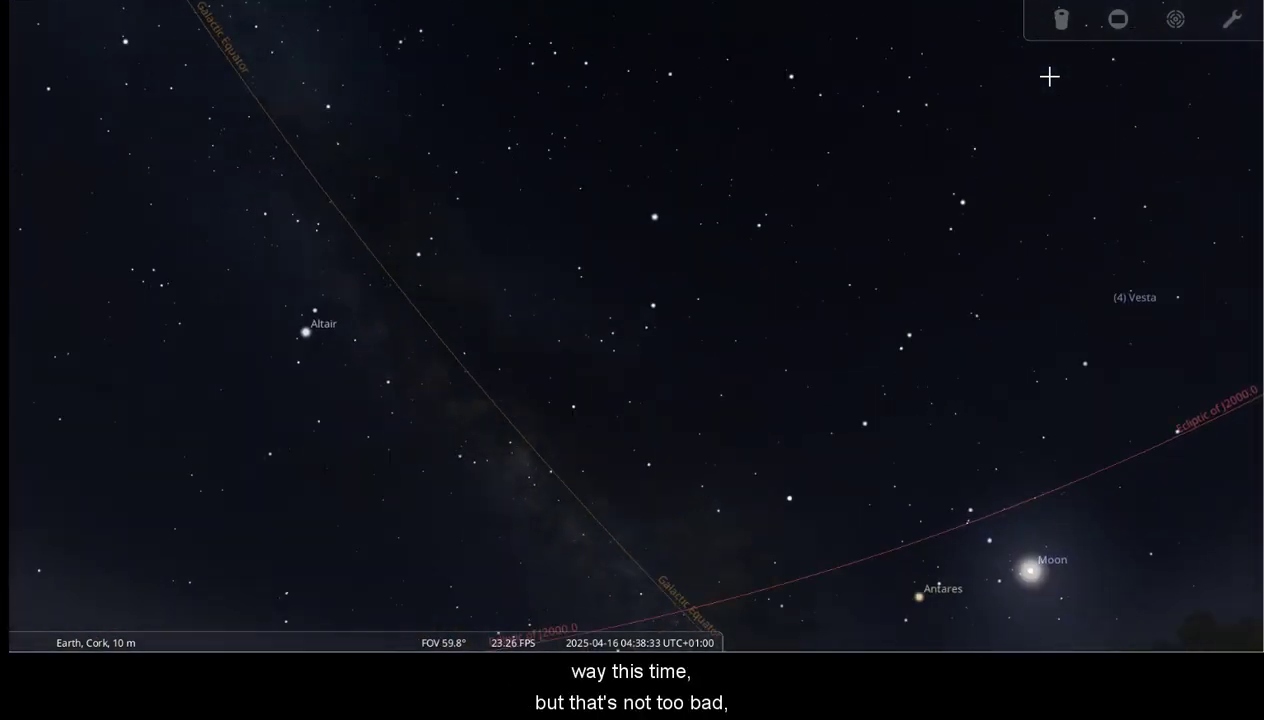
key(Page_Up)
key(Page_Up)
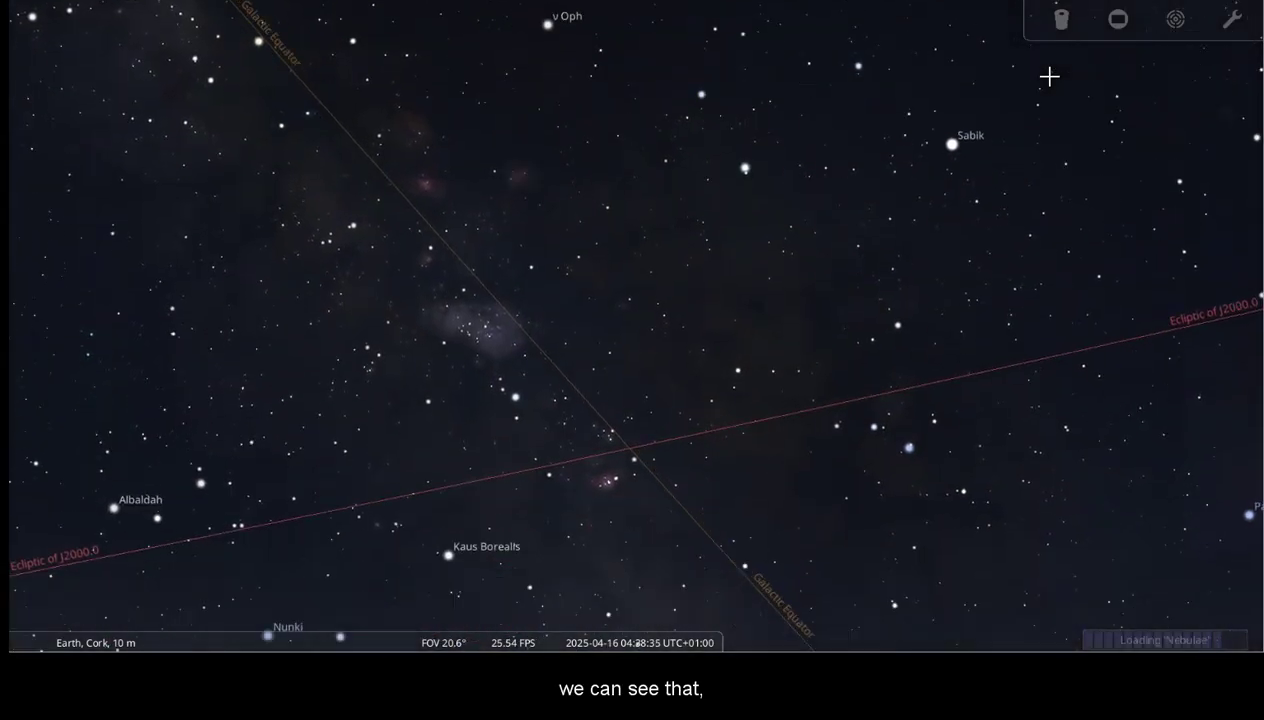
key(Right)
key(Down)
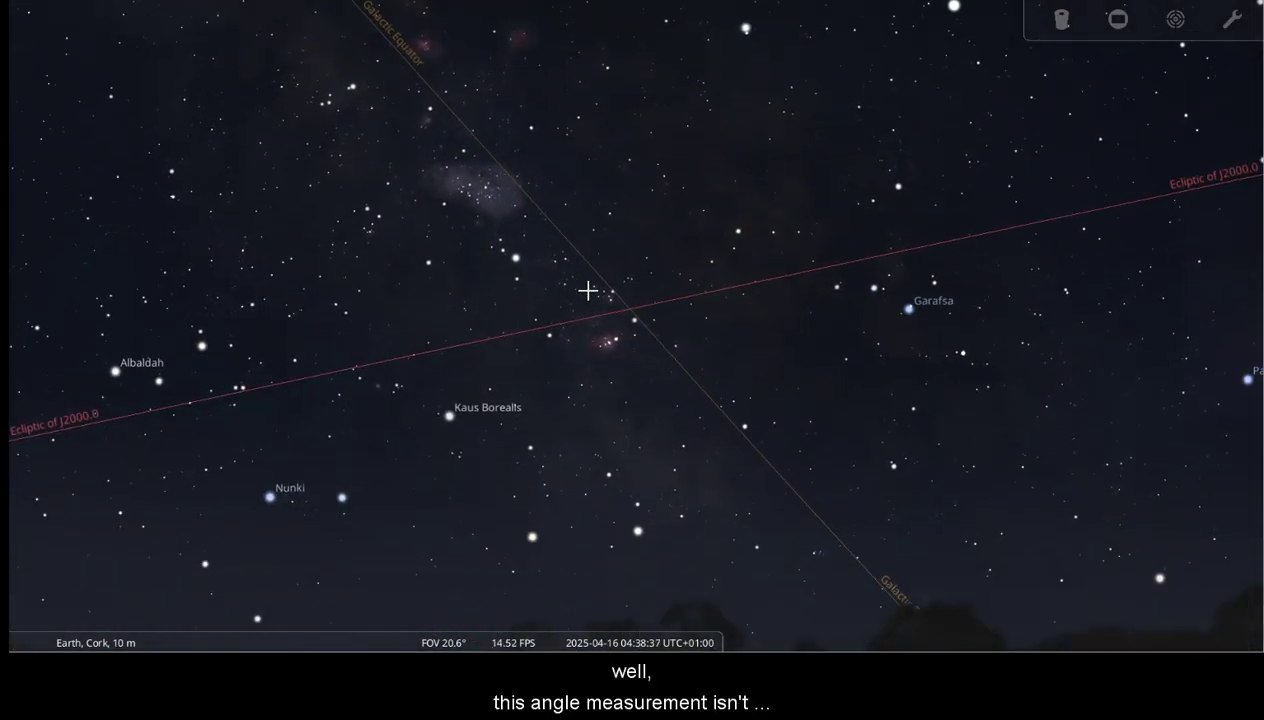
drag(696, 299, 674, 368)
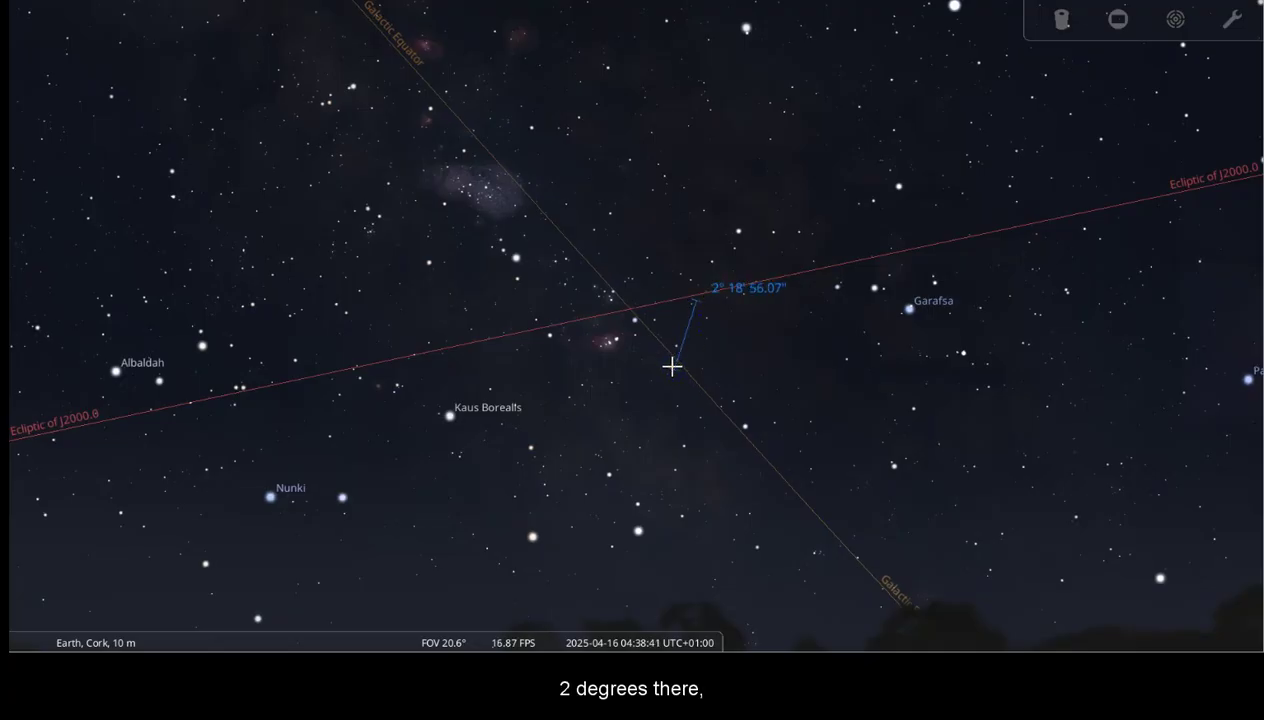